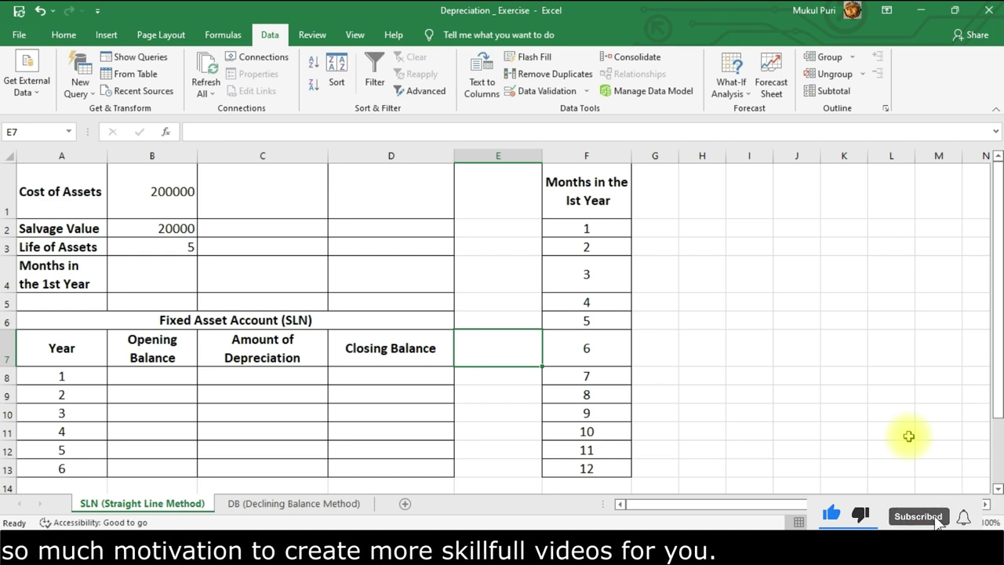
# - Select the month numbers in F2:F13 and name the range 'months' in the Name Box
pyautogui.click(75, 195)
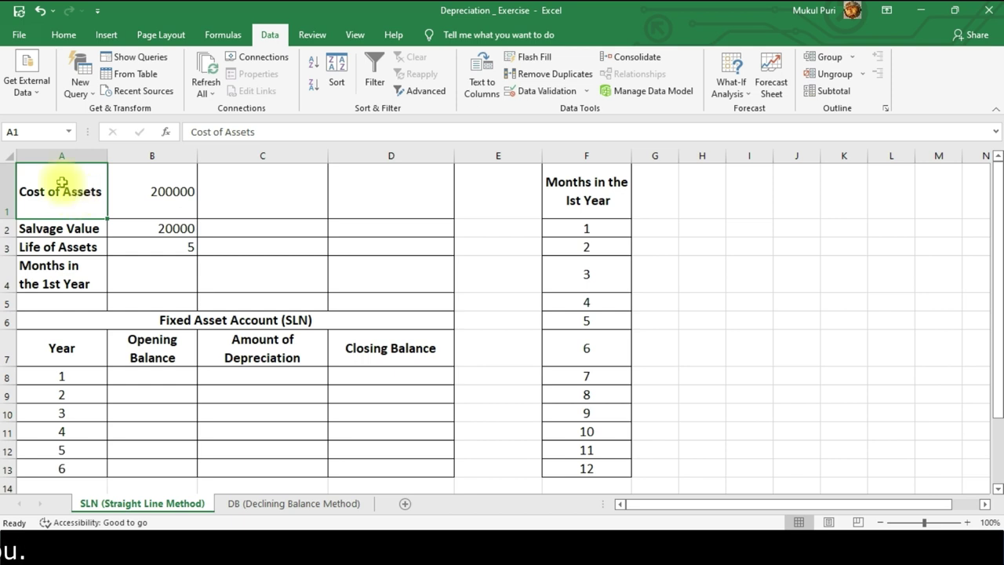
pyautogui.click(167, 275)
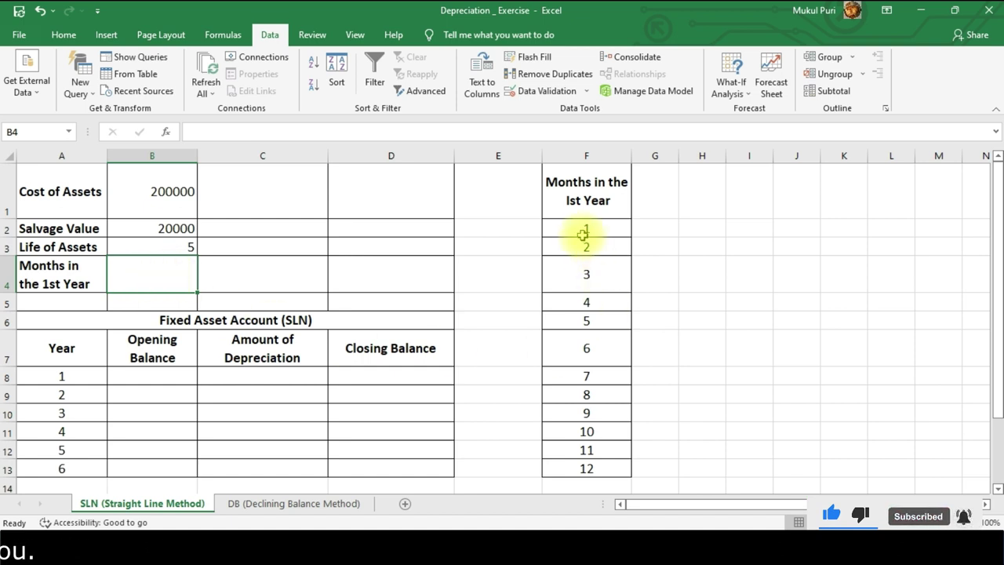
pyautogui.moveTo(586, 228); pyautogui.dragTo(580, 468)
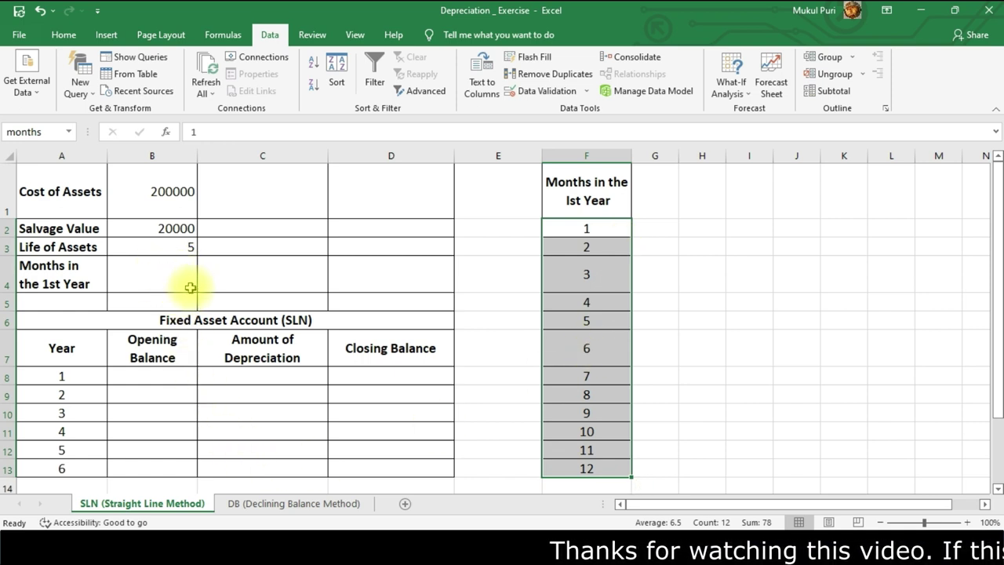
pyautogui.click(643, 266)
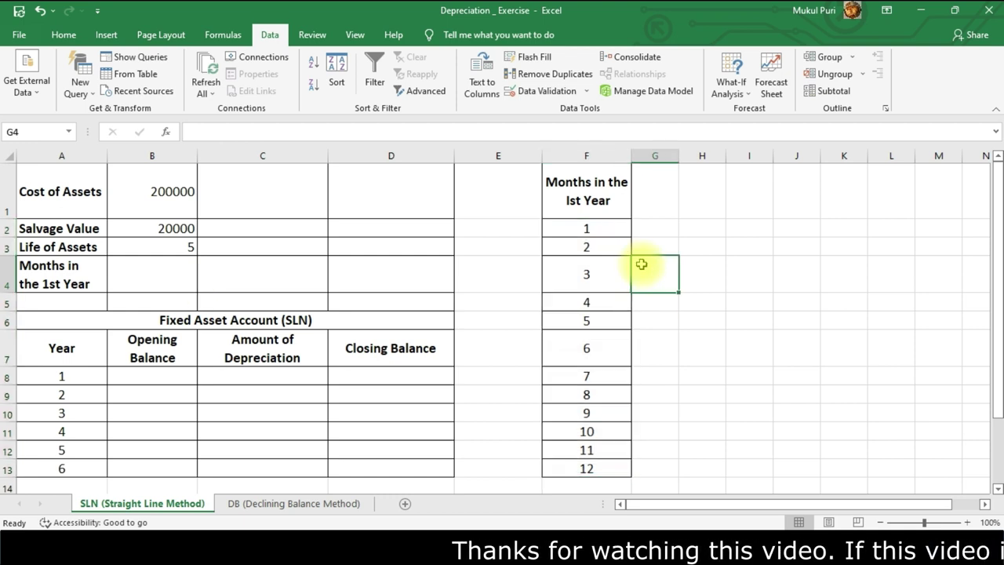
pyautogui.click(581, 229)
pyautogui.moveTo(582, 240); pyautogui.dragTo(587, 467)
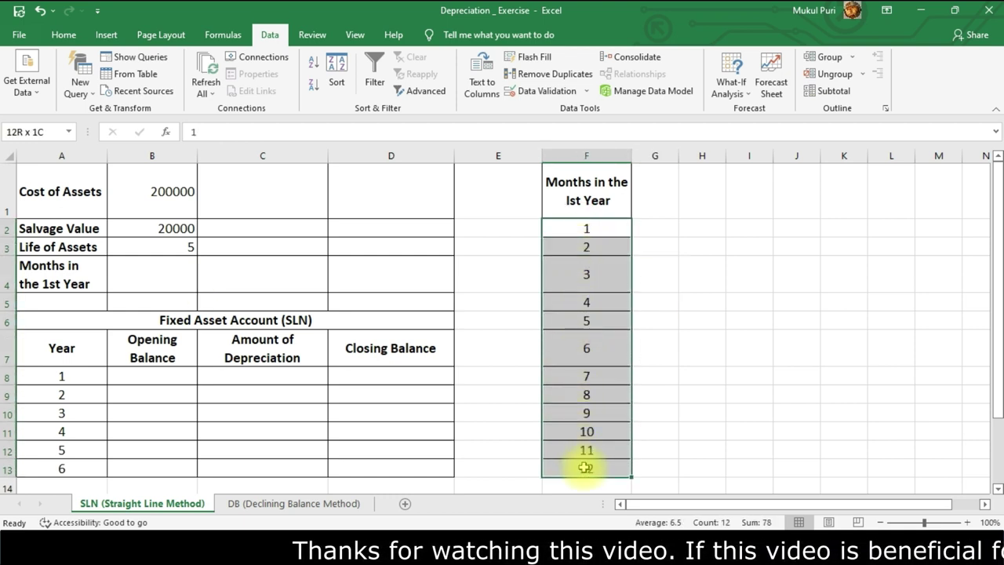
pyautogui.click(54, 132)
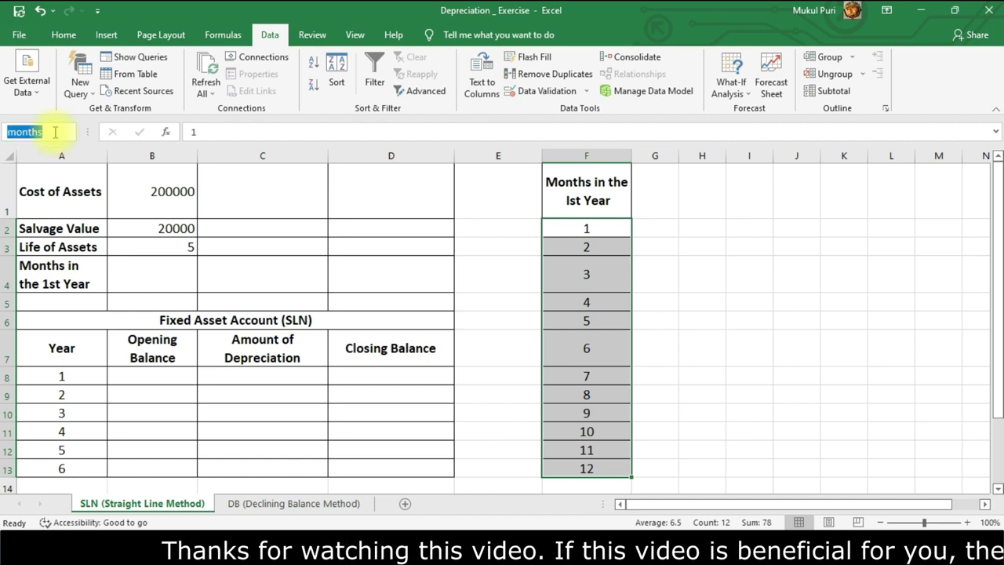
pyautogui.write('mon')
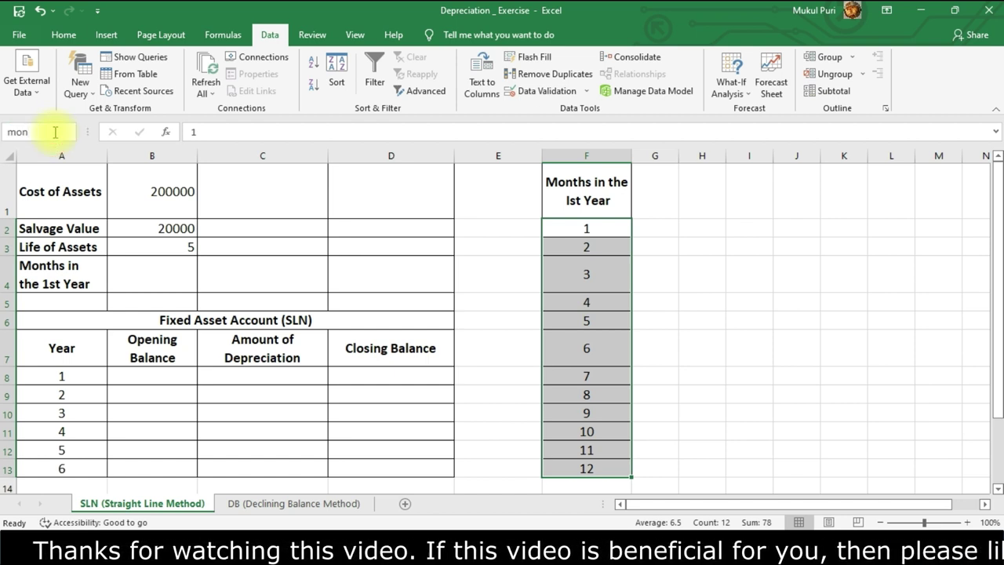
pyautogui.write('ths')
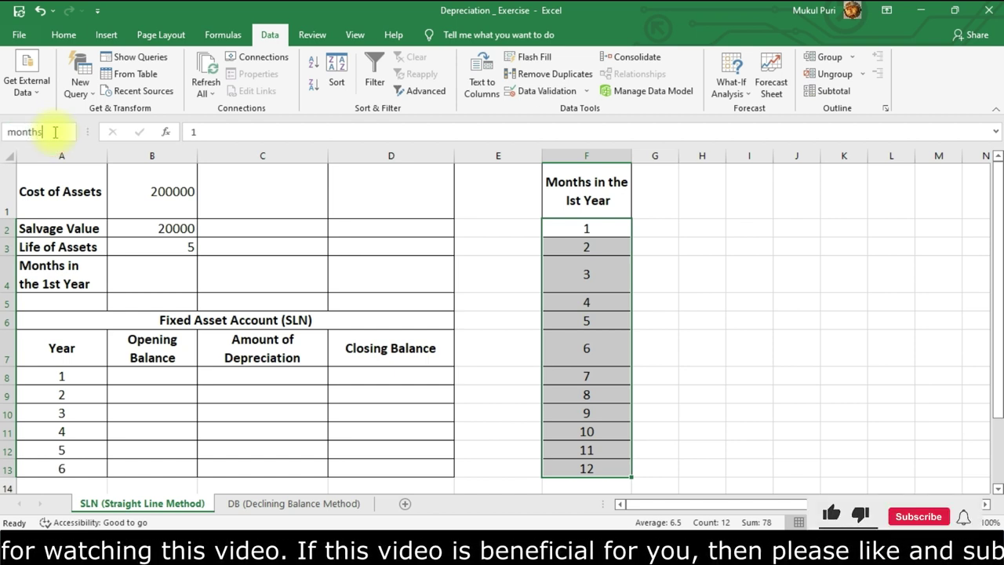
pyautogui.press('Return')
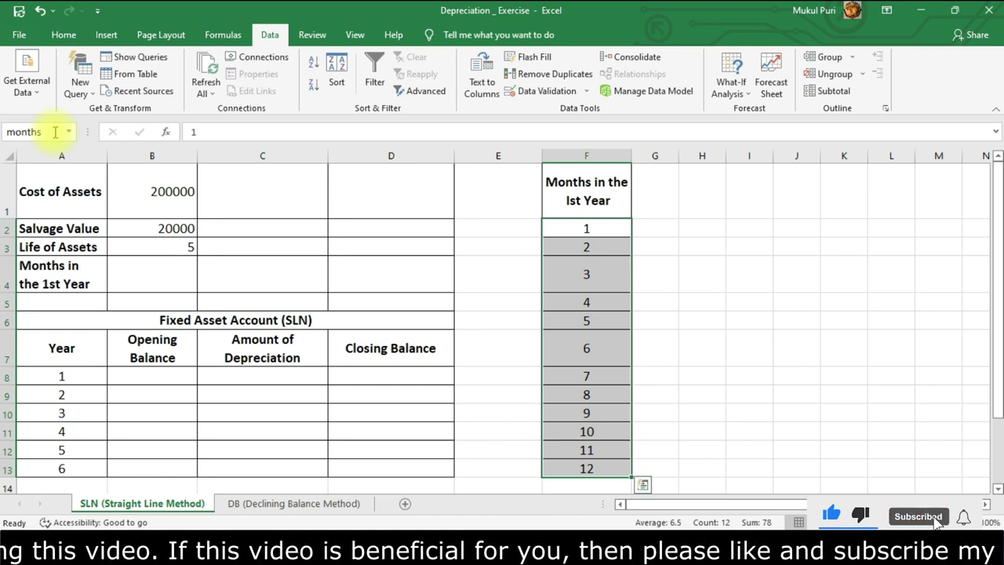
pyautogui.click(163, 272)
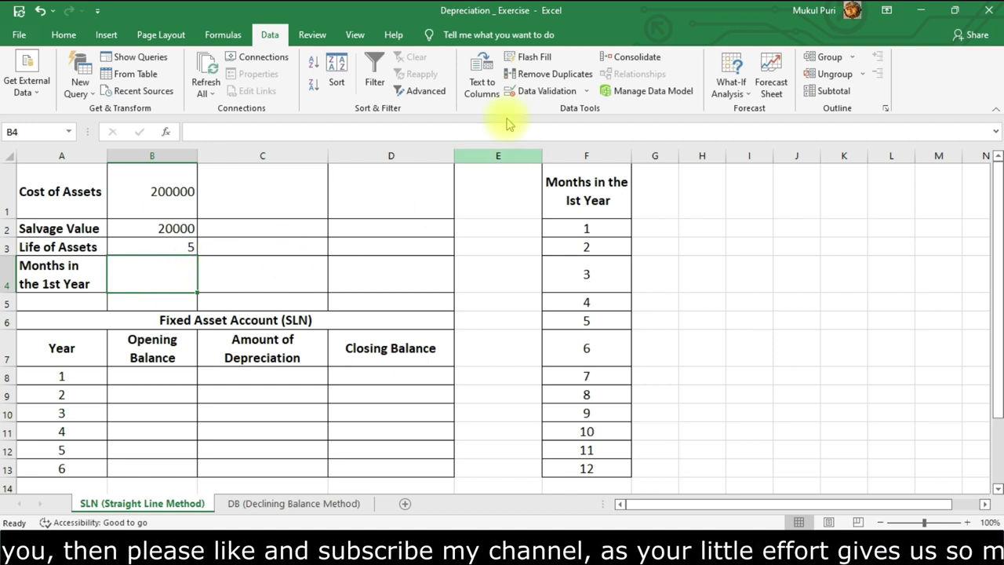
# - Add List data validation to B4 with =months as the source
pyautogui.click(523, 90)
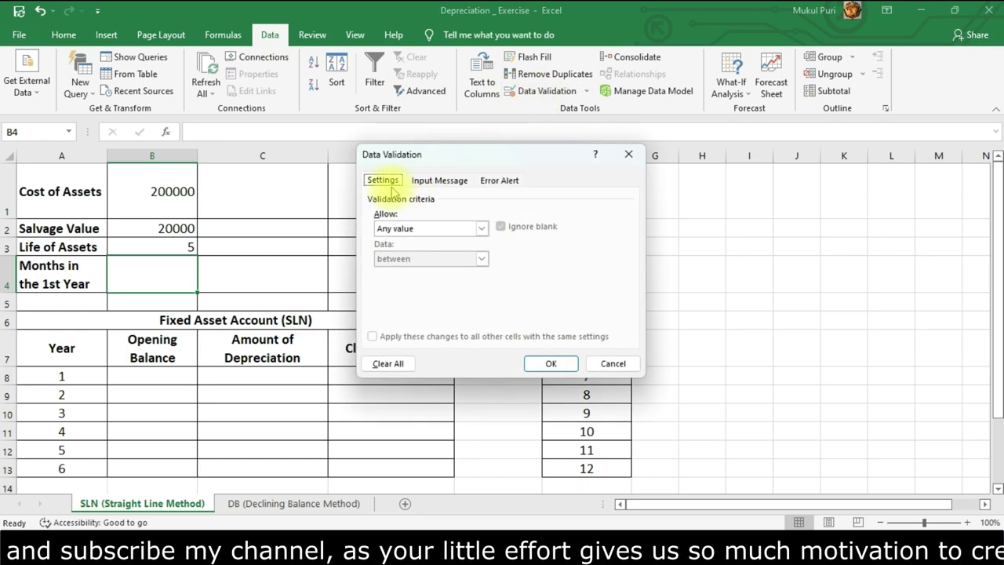
pyautogui.click(403, 227)
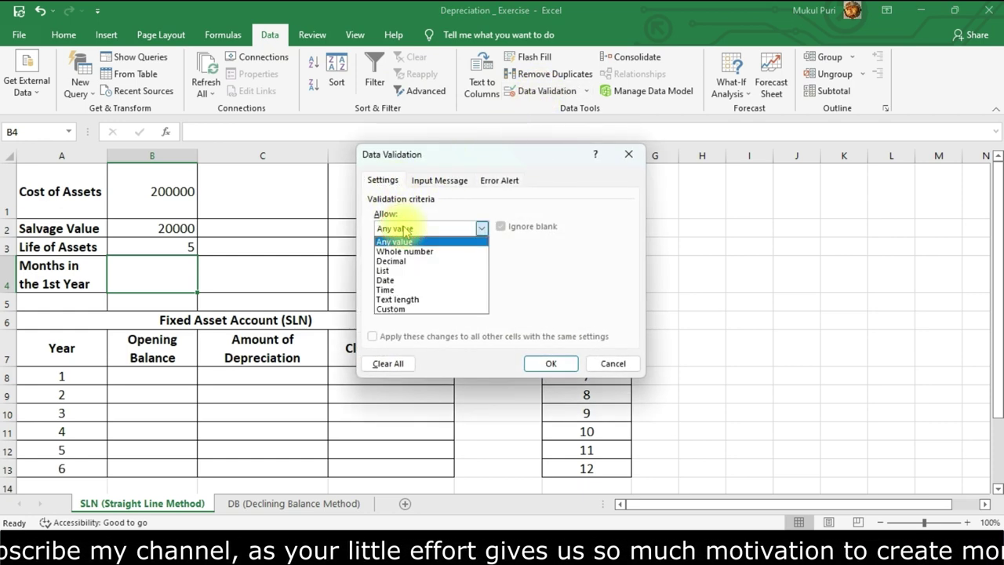
pyautogui.click(399, 270)
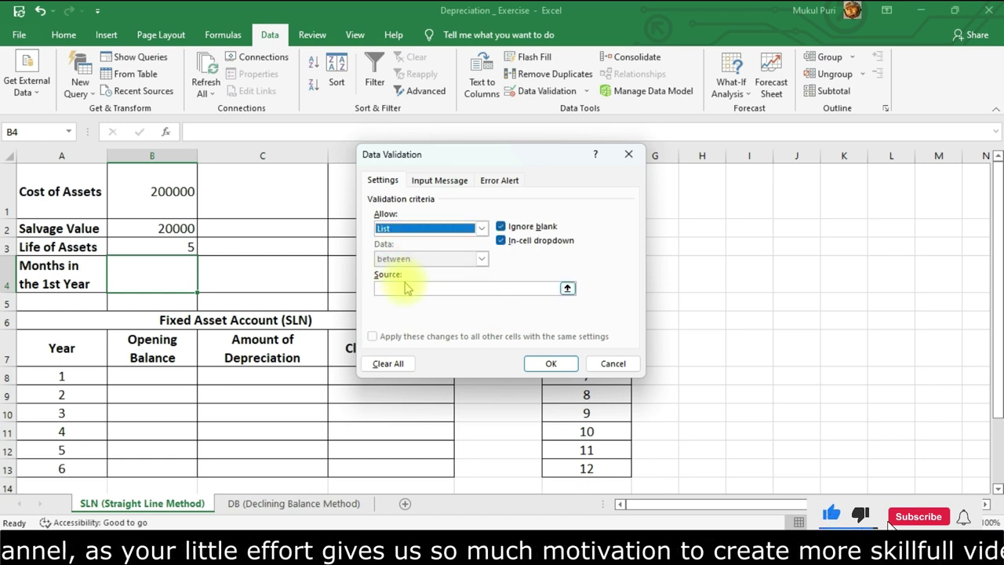
pyautogui.click(383, 290)
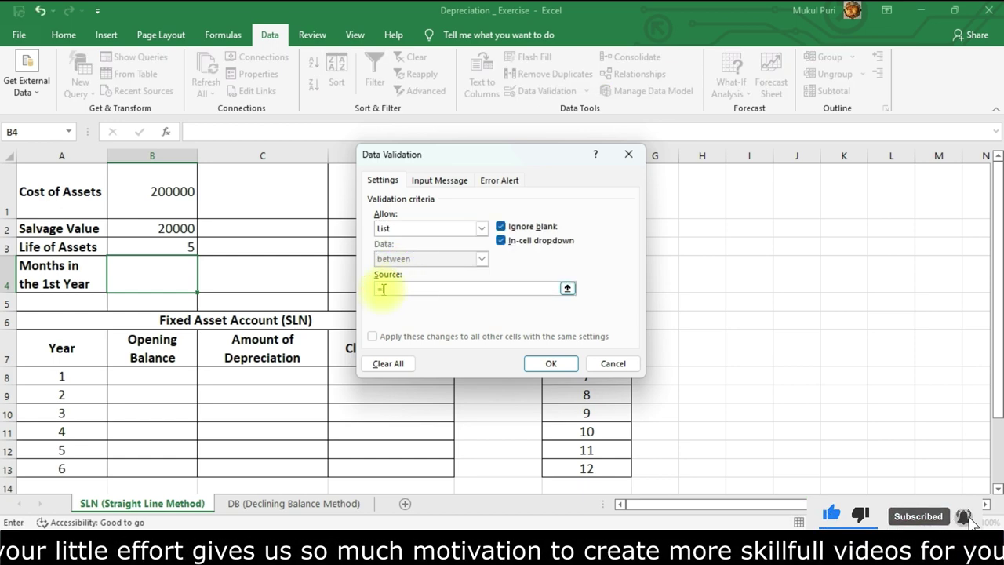
pyautogui.write('=months')
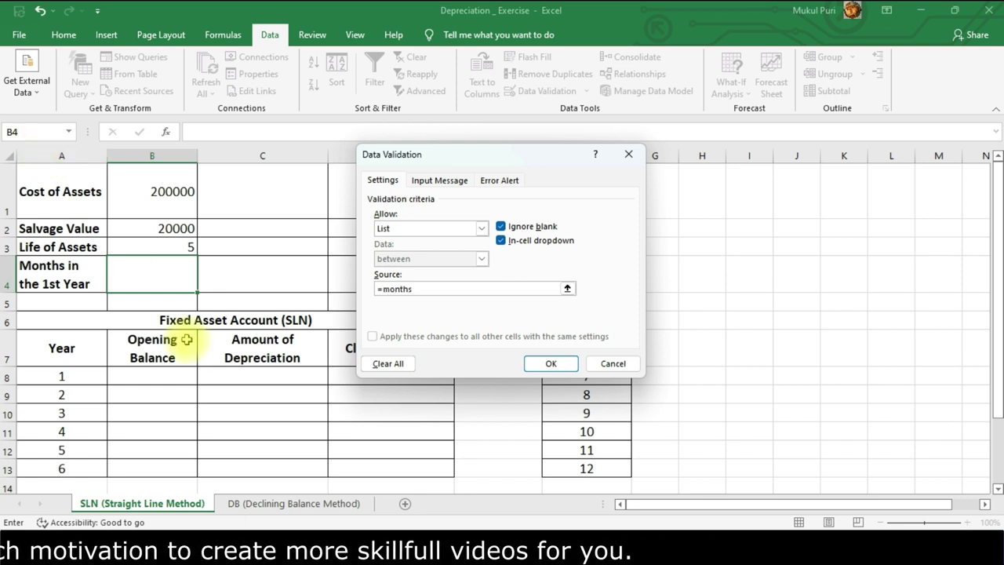
pyautogui.click(530, 366)
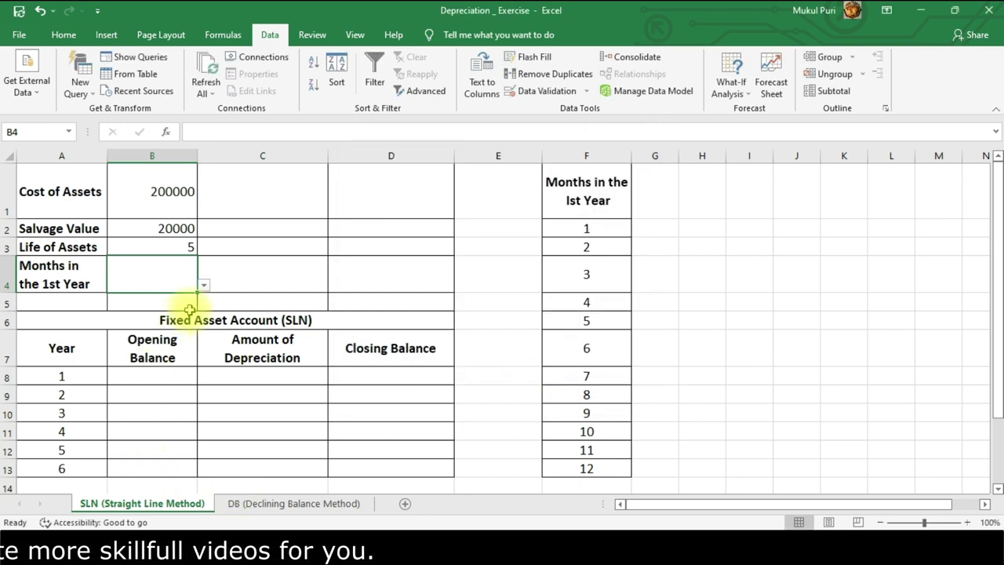
# - Pick 5 from B4's months dropdown
pyautogui.click(203, 287)
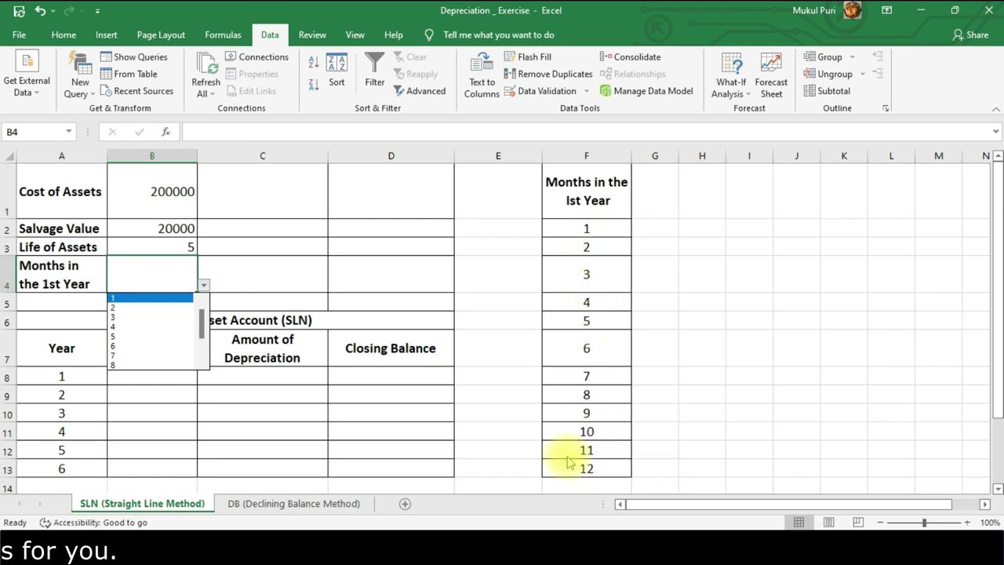
pyautogui.moveTo(201, 321)
pyautogui.mouseDown()
pyautogui.moveTo(204, 353)
pyautogui.moveTo(205, 340)
pyautogui.mouseUp()
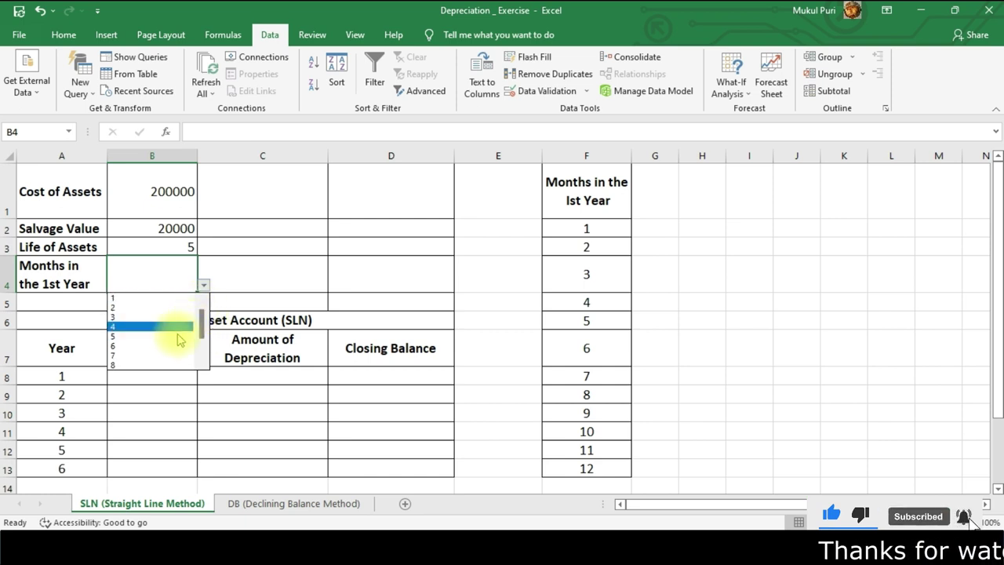
pyautogui.press('Escape')
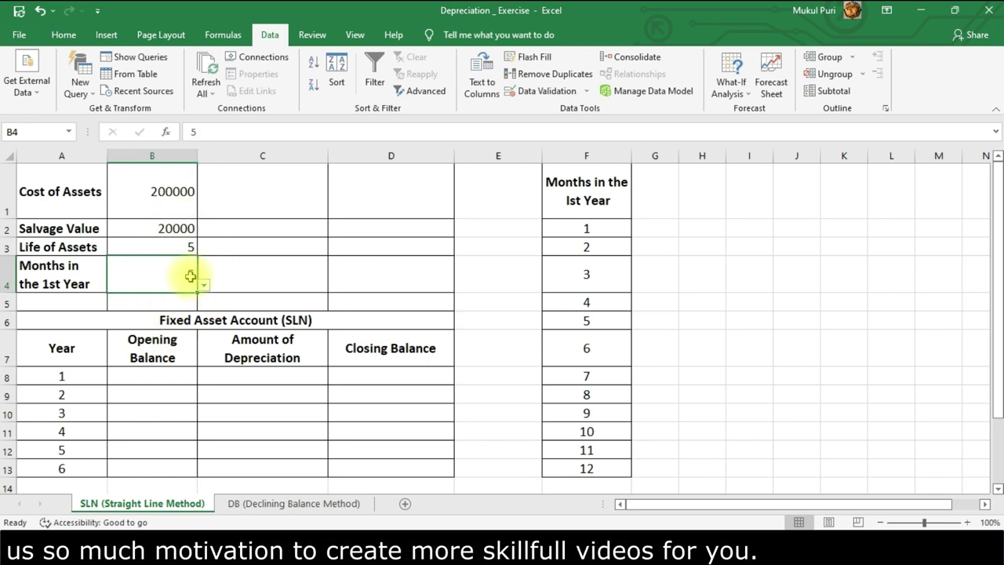
pyautogui.click(190, 247)
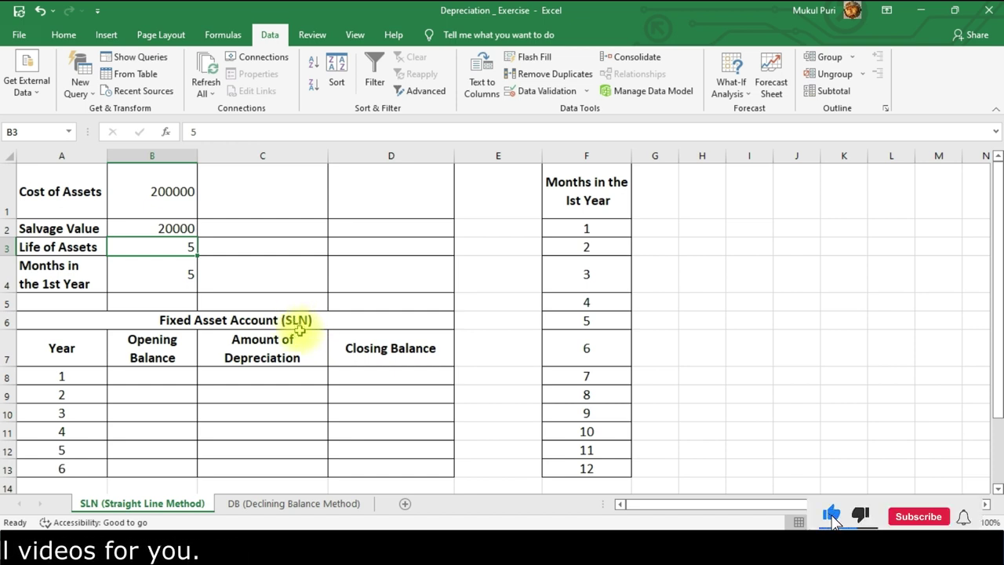
# - Enter =IF(A8<$B$3+1,A8+1,"") in A9 so it returns year 2
pyautogui.click(67, 398)
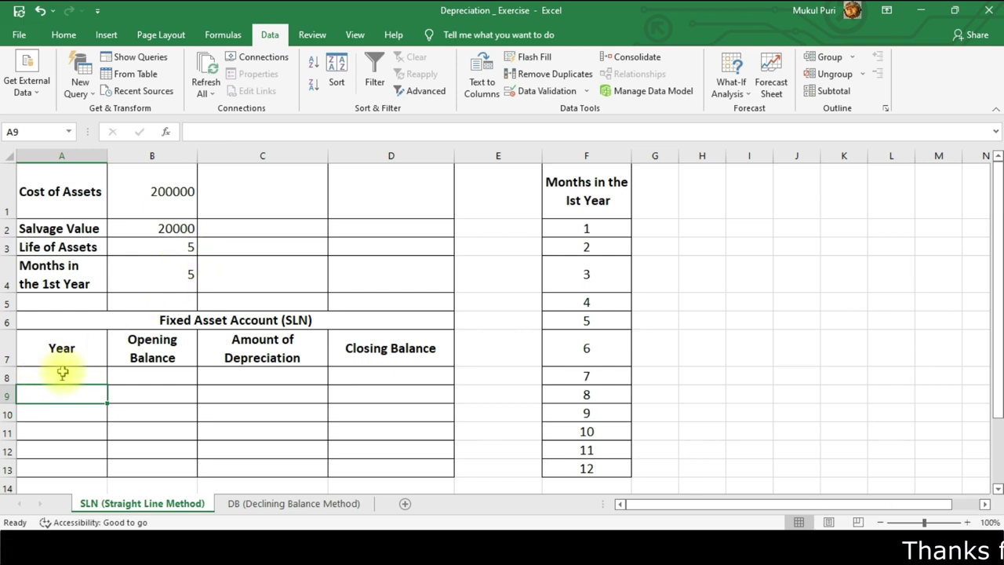
pyautogui.write('=')
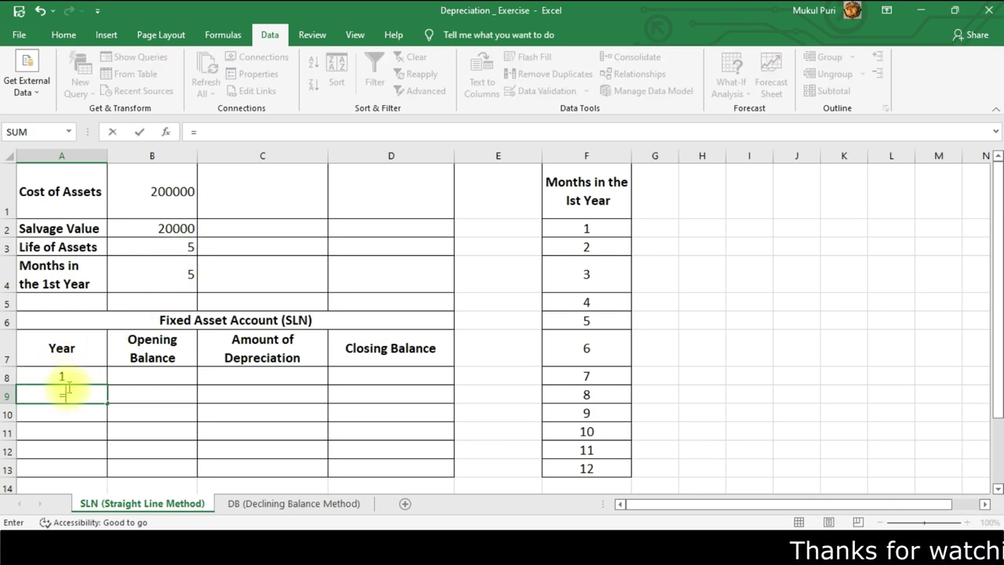
pyautogui.write('if(')
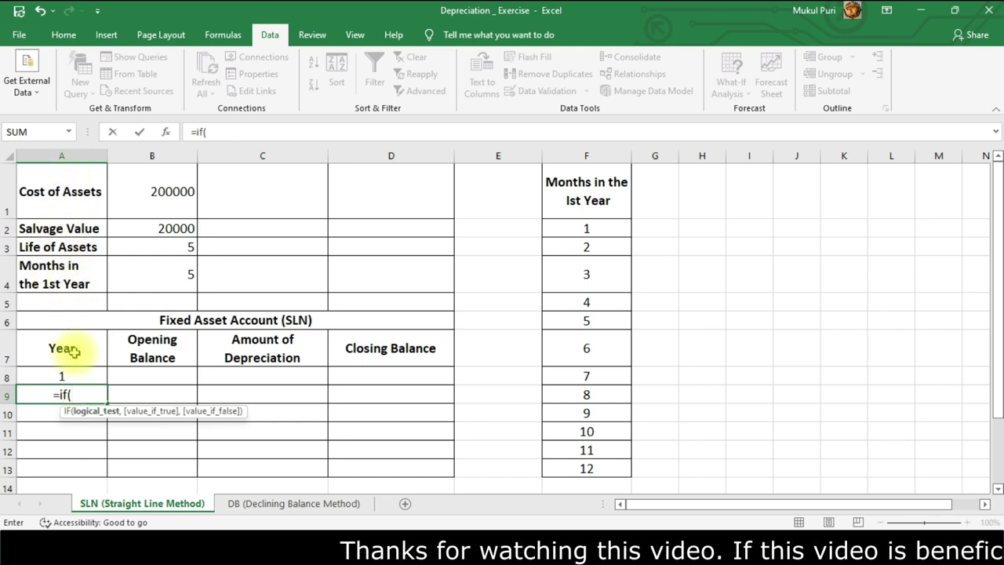
pyautogui.click(78, 378)
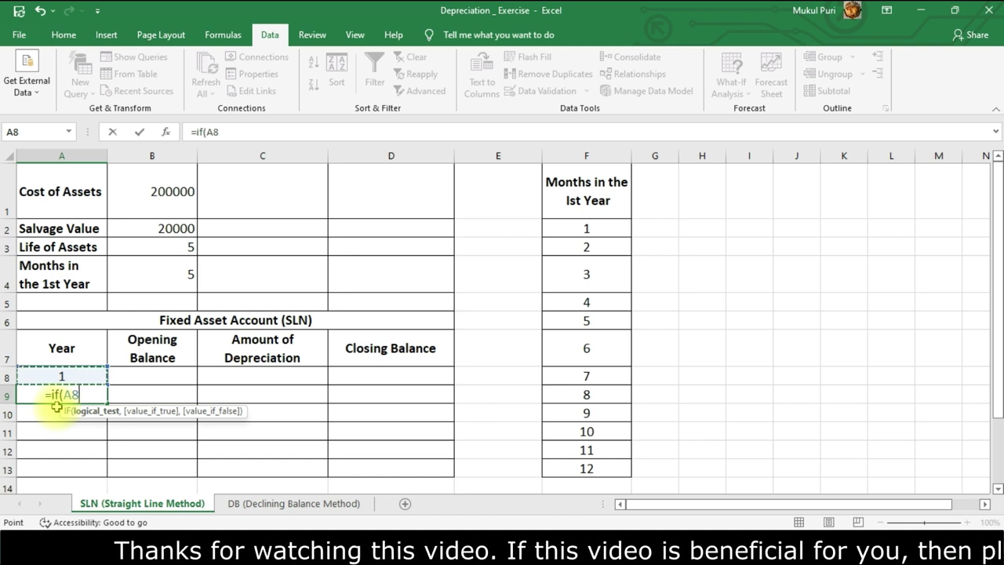
pyautogui.write('<')
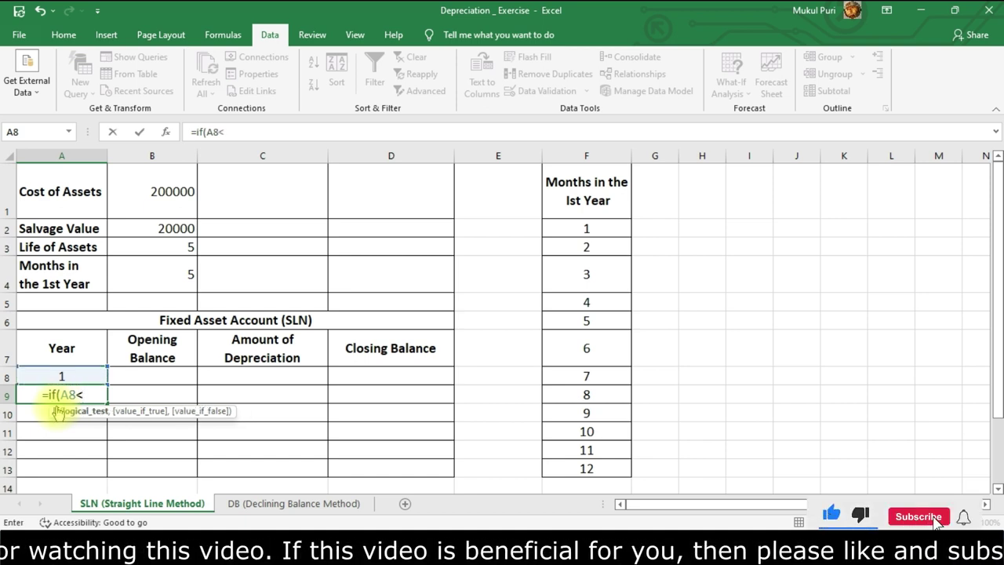
pyautogui.click(167, 251)
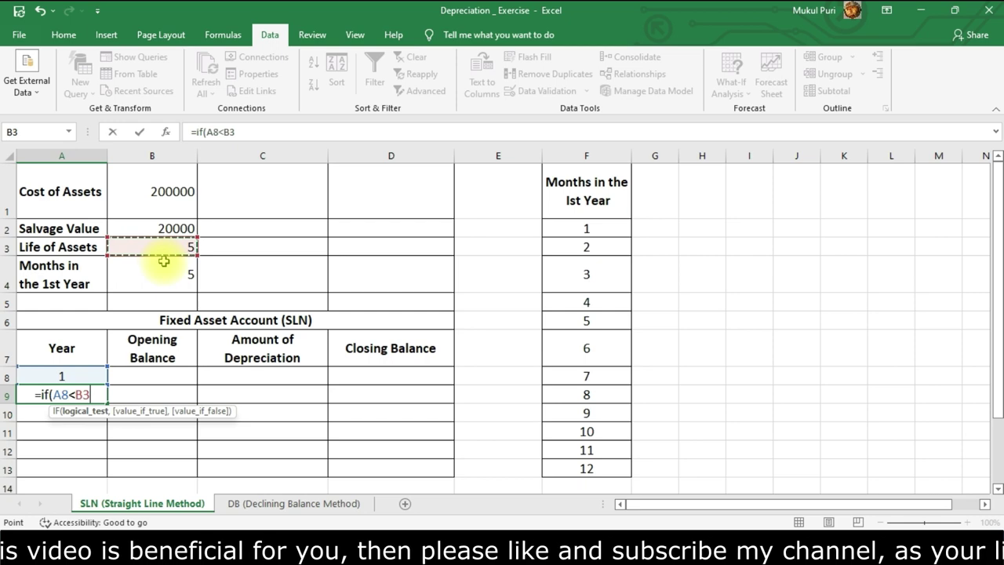
pyautogui.press('F4')
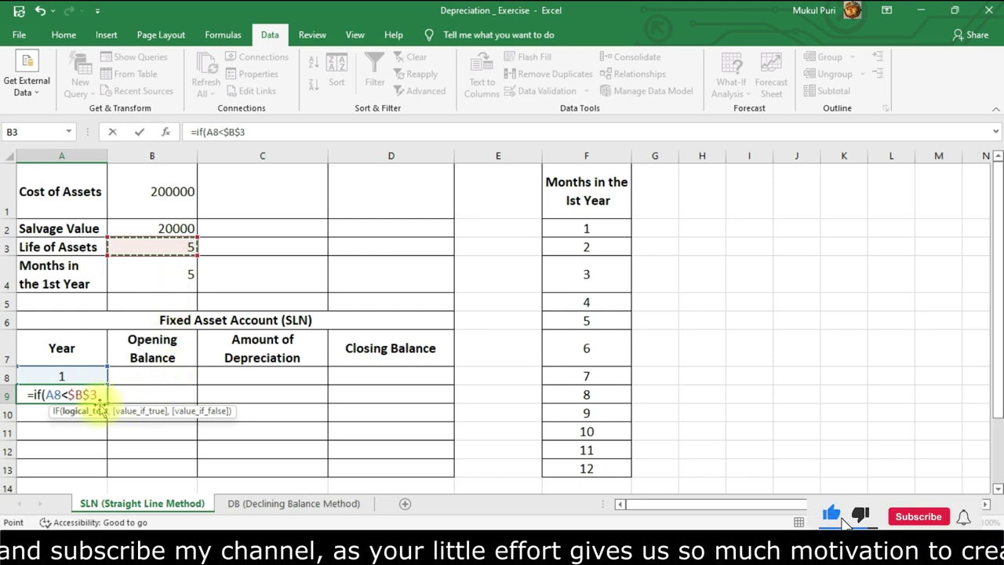
pyautogui.write('+1')
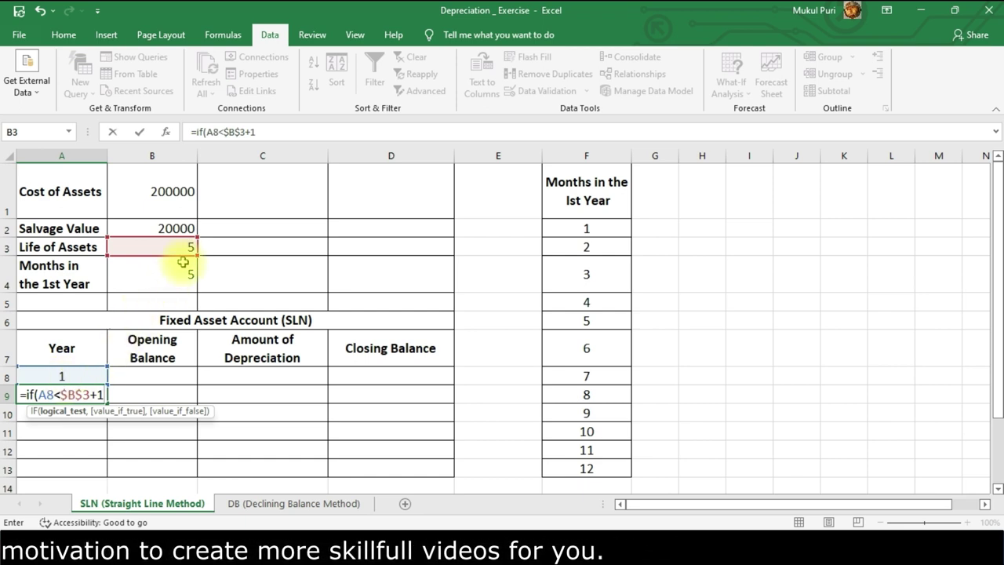
pyautogui.write(',')
pyautogui.click(78, 375)
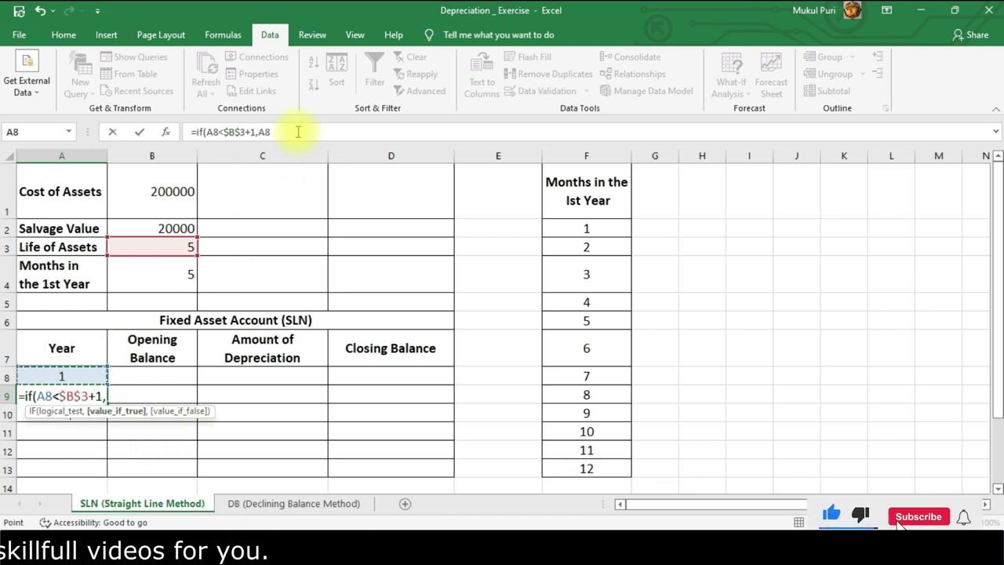
pyautogui.write('+1')
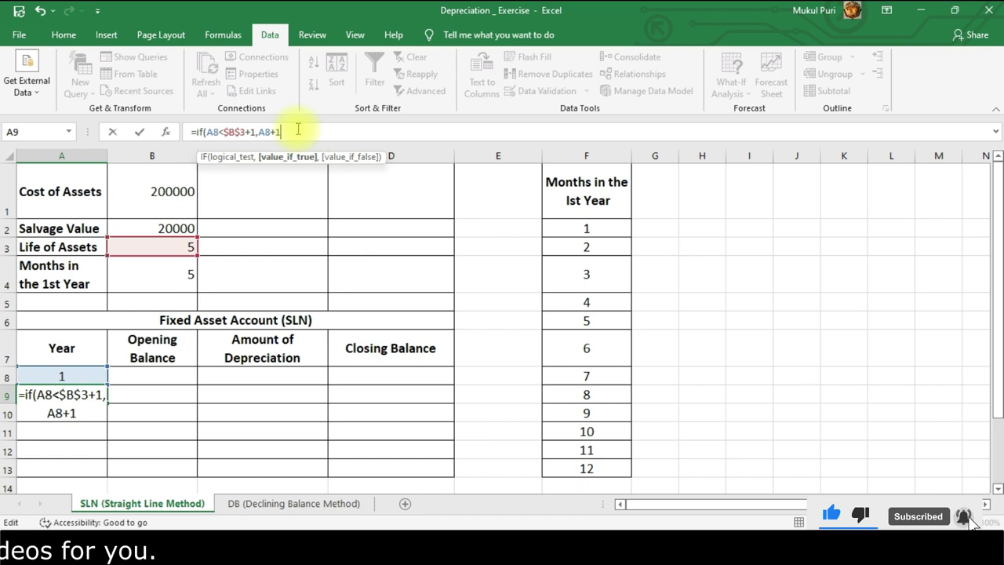
pyautogui.write(',')
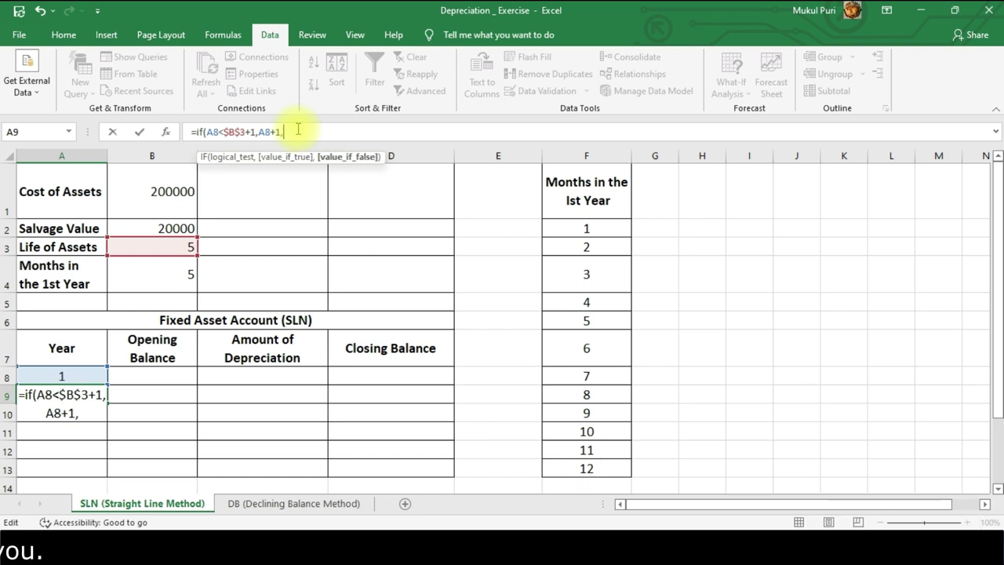
pyautogui.write('""')
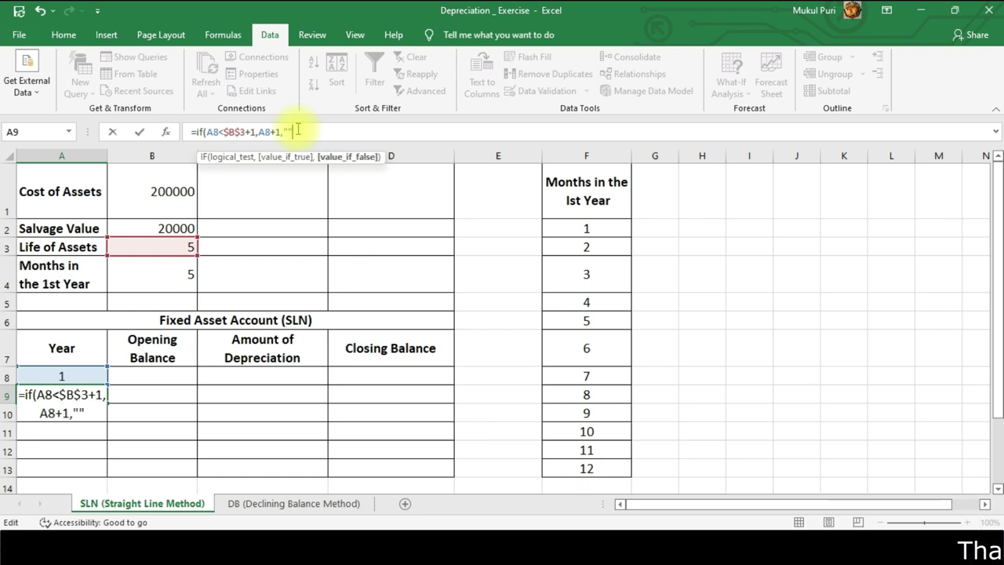
pyautogui.write(')')
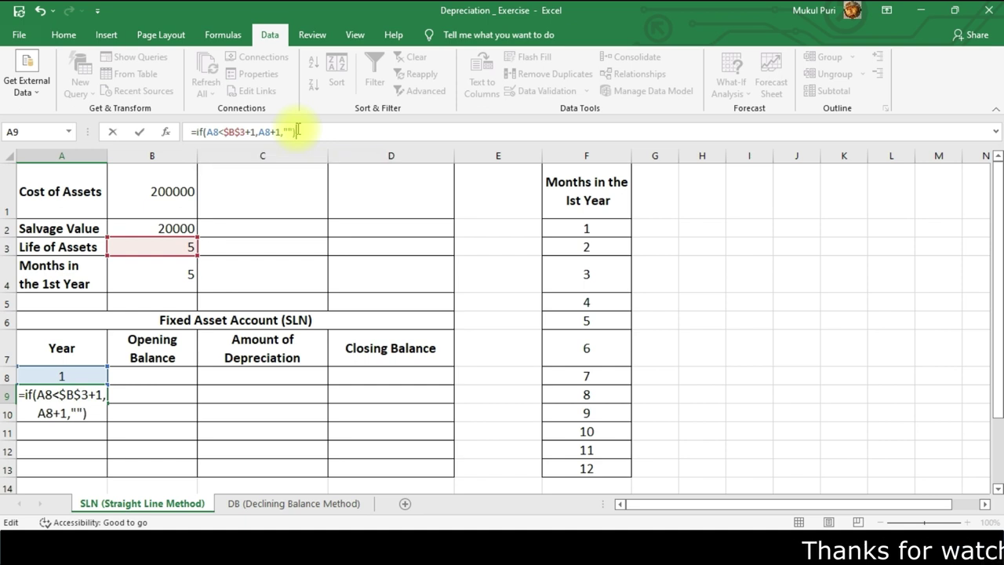
pyautogui.press('Return')
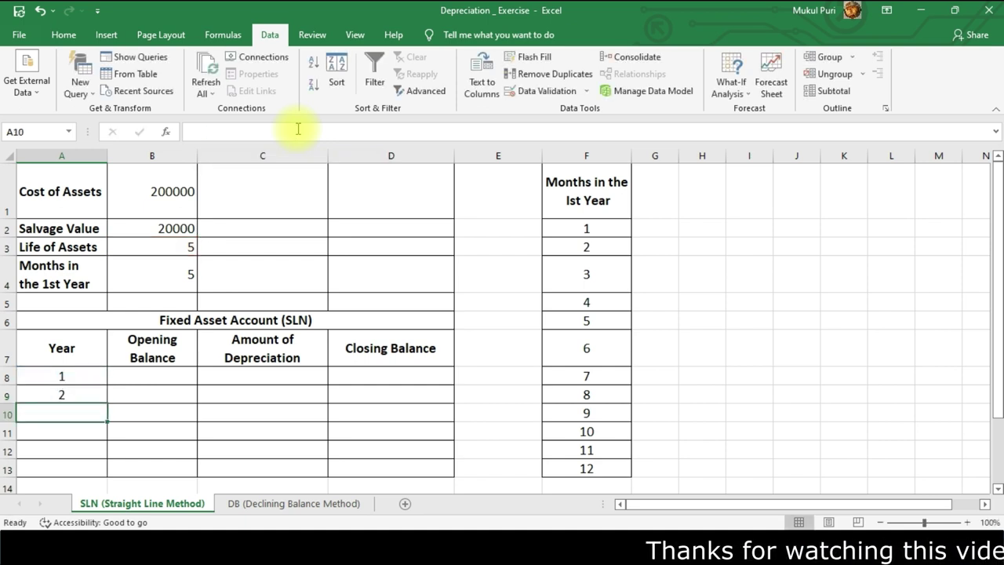
# - Fill A9's year formula down to A17 and check the copied formulas for years 5 and 6
pyautogui.scroll(-1, 82, 357)
pyautogui.press('Up')
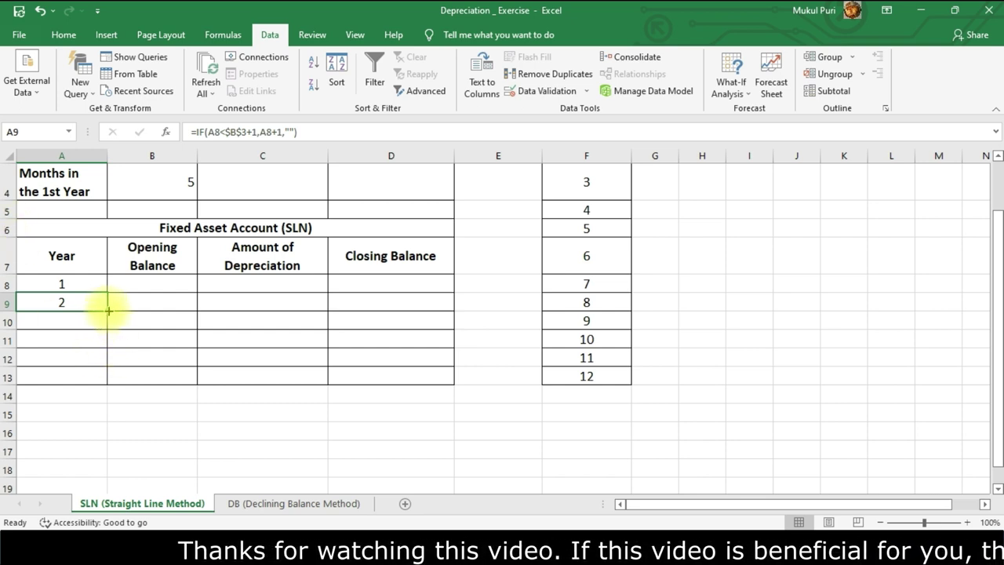
pyautogui.moveTo(108, 311); pyautogui.dragTo(109, 383)
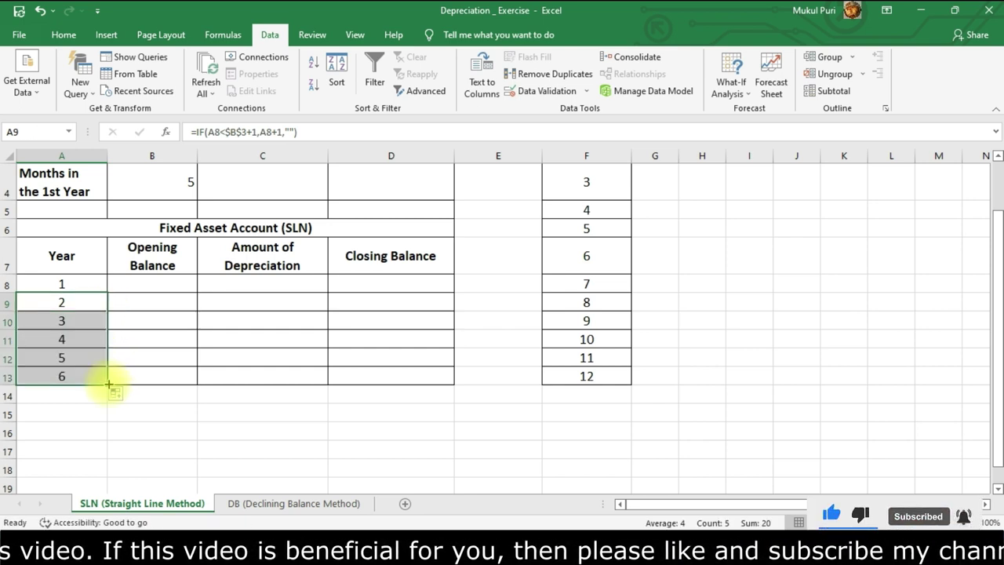
pyautogui.moveTo(109, 386); pyautogui.dragTo(109, 459)
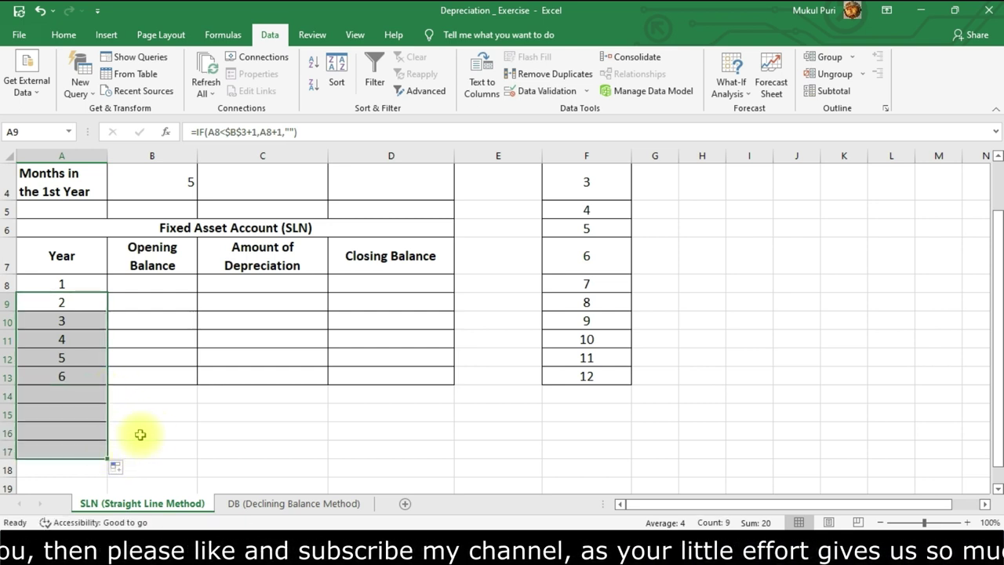
pyautogui.click(83, 376)
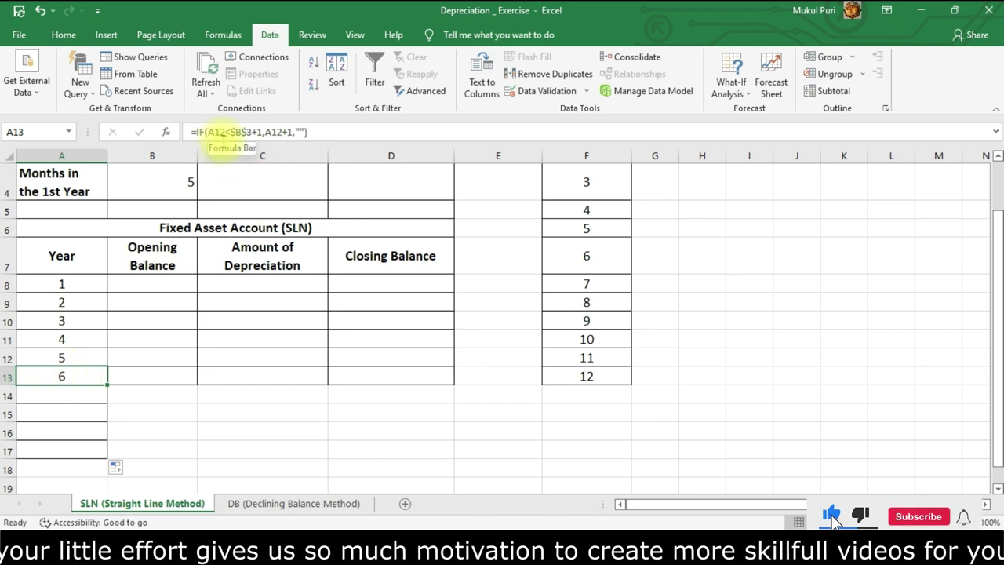
pyautogui.click(76, 357)
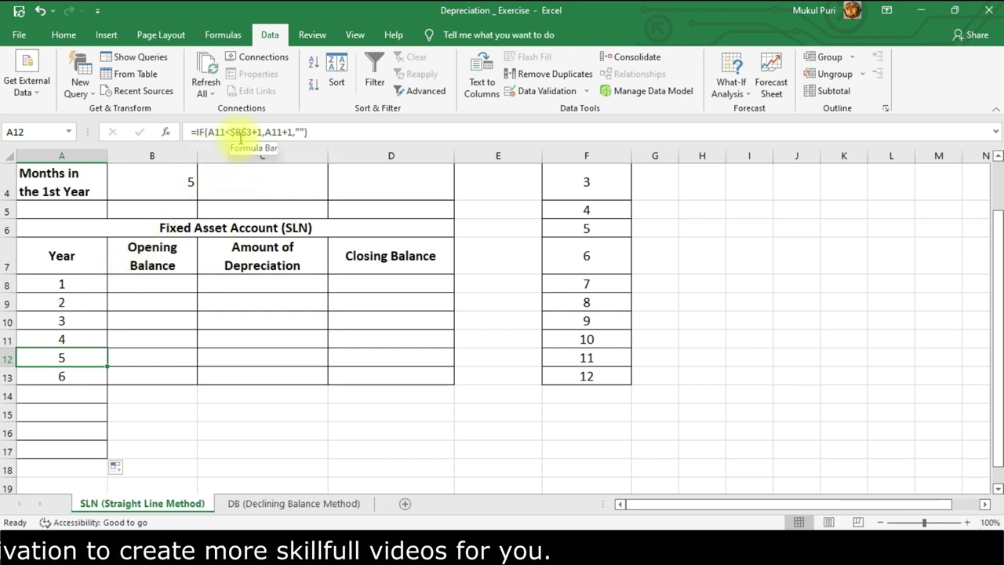
pyautogui.scroll(1, 196, 192)
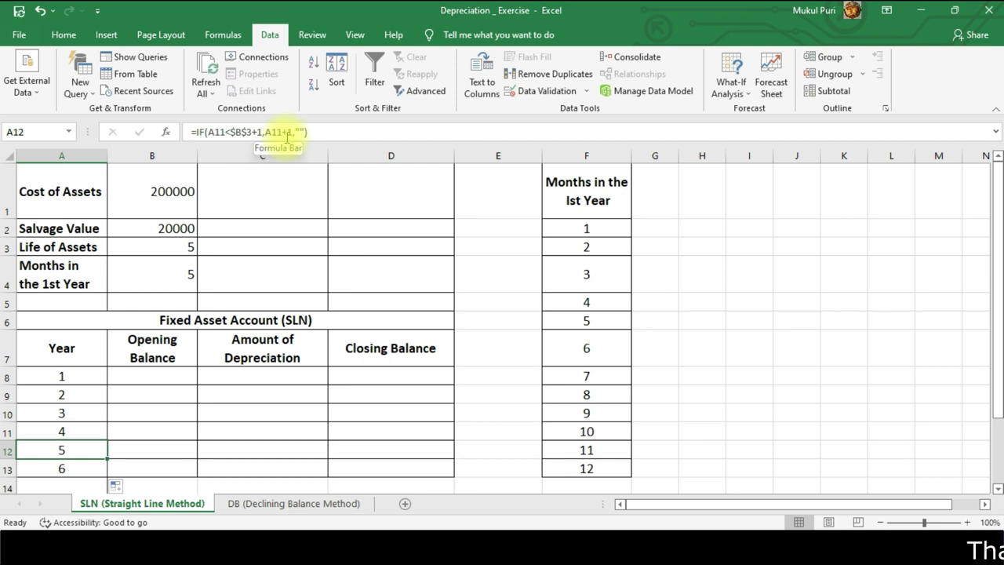
# - Inspect the year formula in the blank row below the table, leaving its $B$3 reference unchanged
pyautogui.click(89, 468)
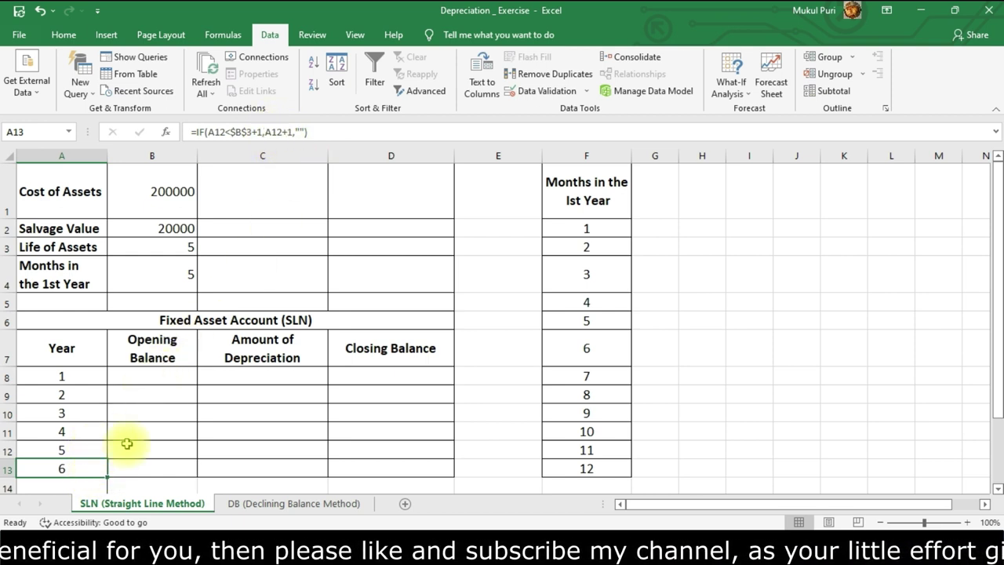
pyautogui.scroll(-1, 94, 413)
pyautogui.click(92, 396)
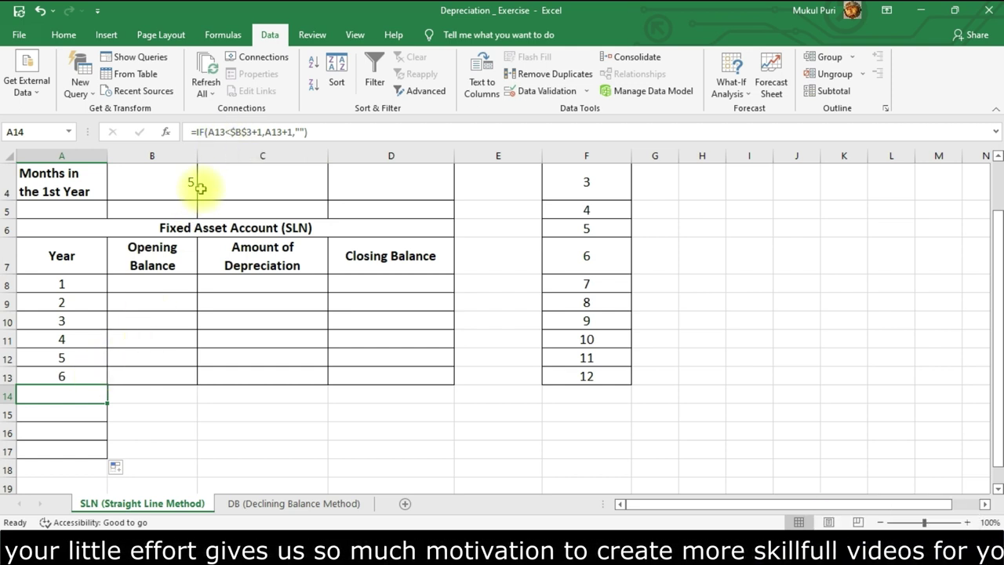
pyautogui.moveTo(230, 132)
pyautogui.mouseDown()
pyautogui.moveTo(258, 133)
pyautogui.moveTo(246, 135)
pyautogui.mouseUp()
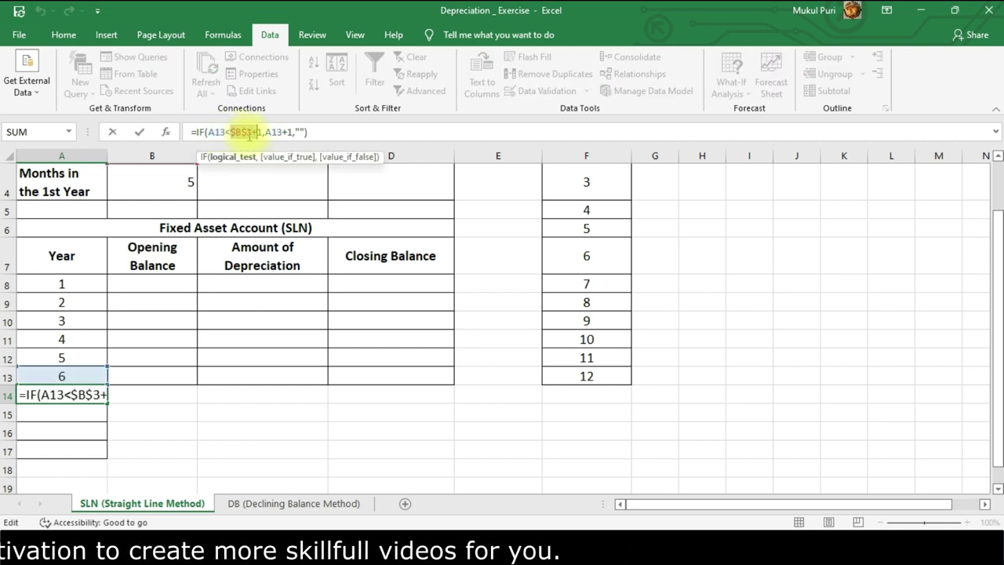
pyautogui.moveTo(250, 135); pyautogui.dragTo(257, 134)
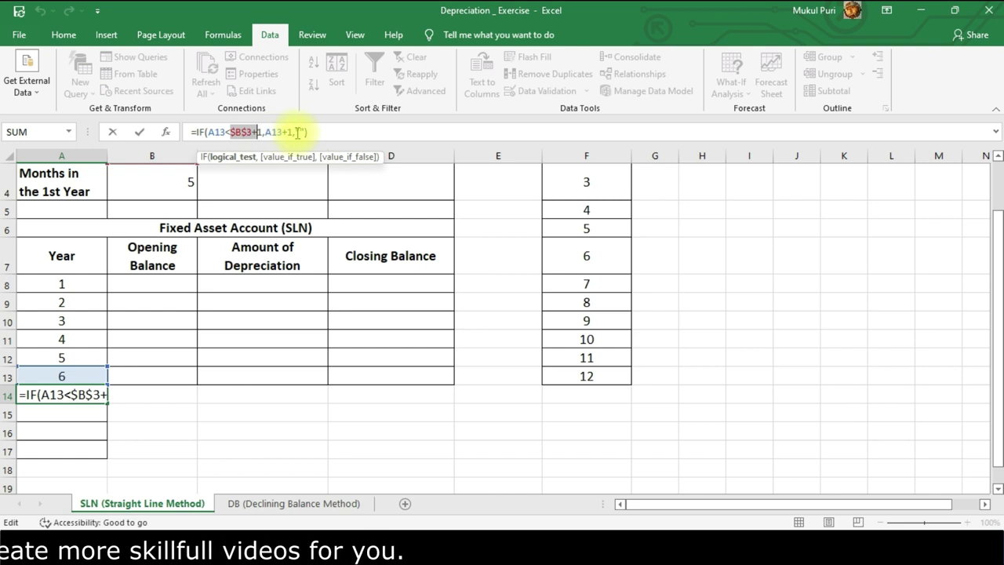
pyautogui.click(300, 133)
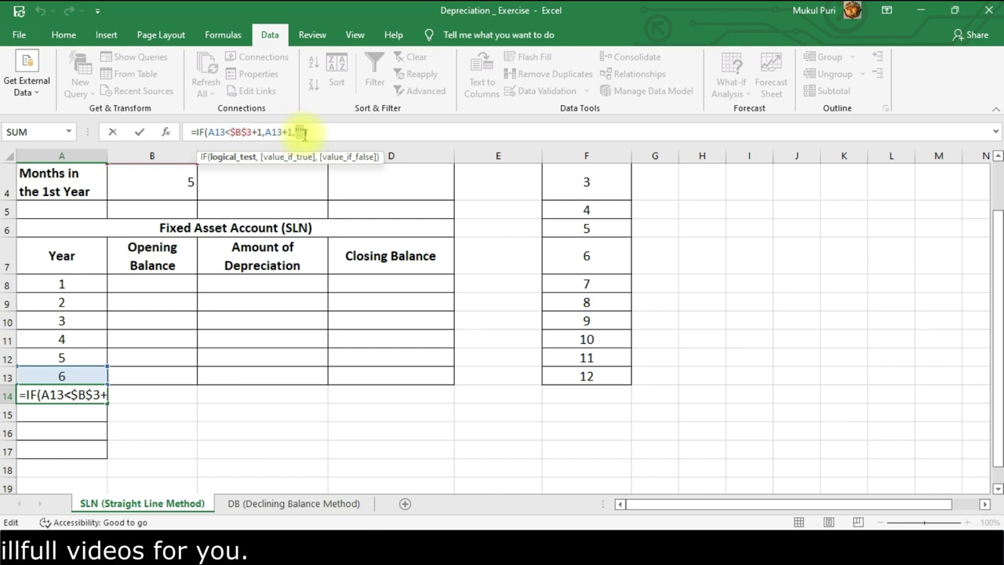
pyautogui.click(197, 431)
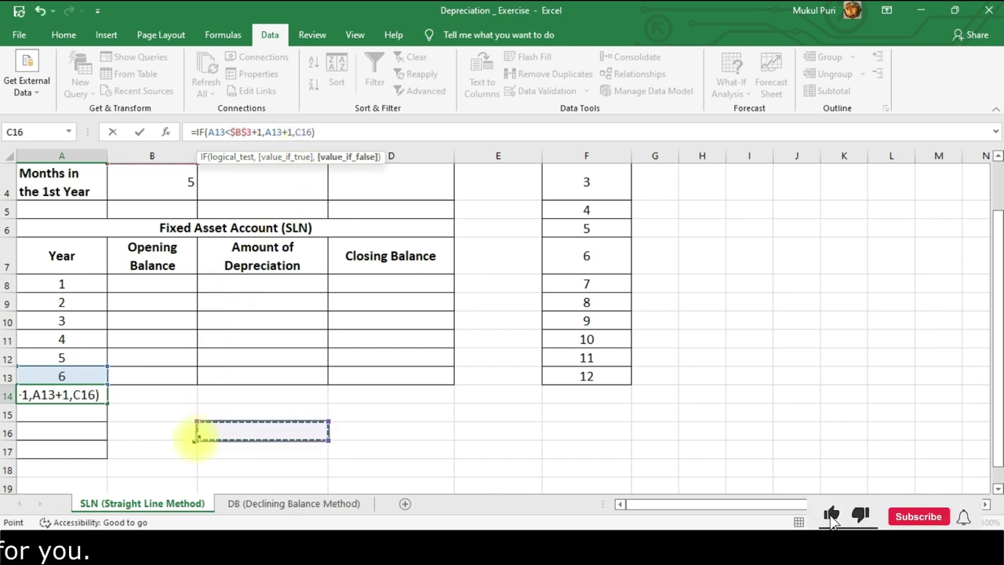
pyautogui.press('Escape')
# - Delete rows 14–17 and recheck the year values in A8 and A9
pyautogui.moveTo(11, 385); pyautogui.dragTo(14, 445)
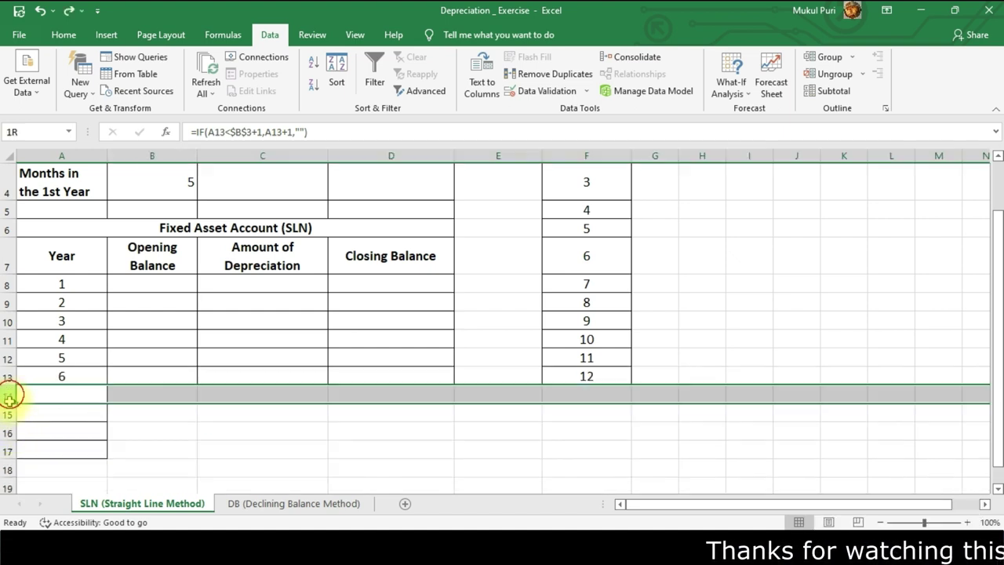
pyautogui.rightClick(14, 439)
pyautogui.click(55, 343)
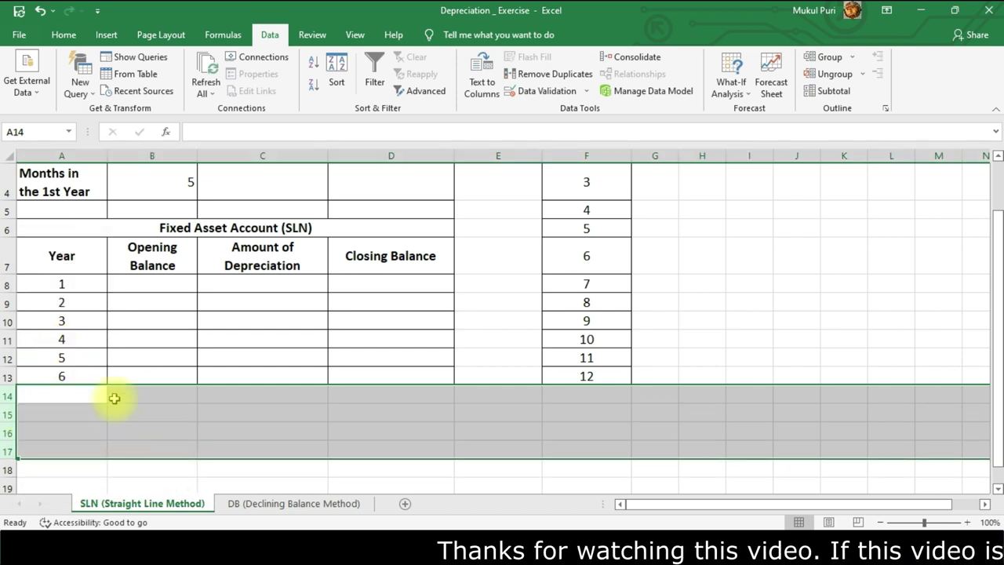
pyautogui.click(74, 287)
pyautogui.click(75, 301)
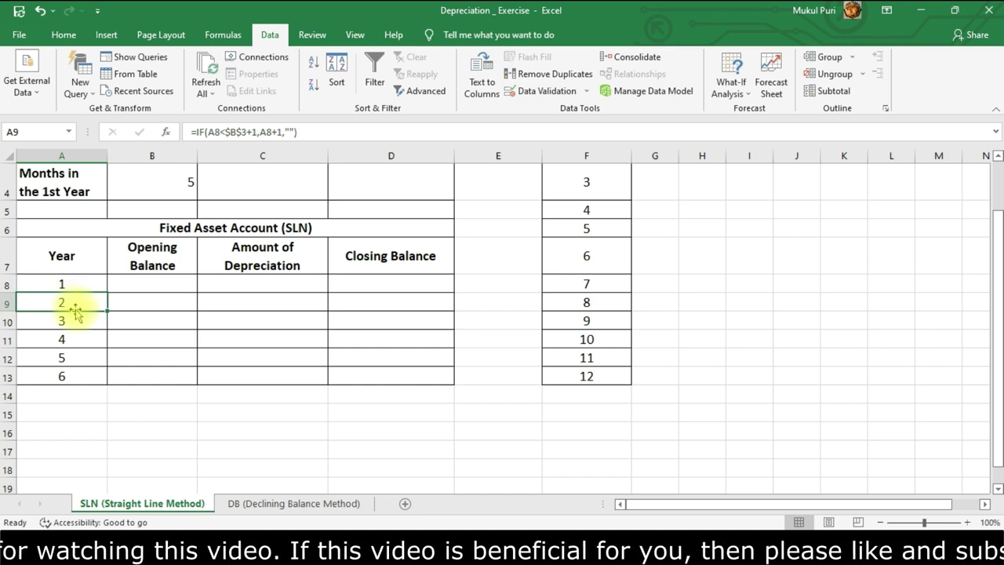
pyautogui.scroll(1, 225, 309)
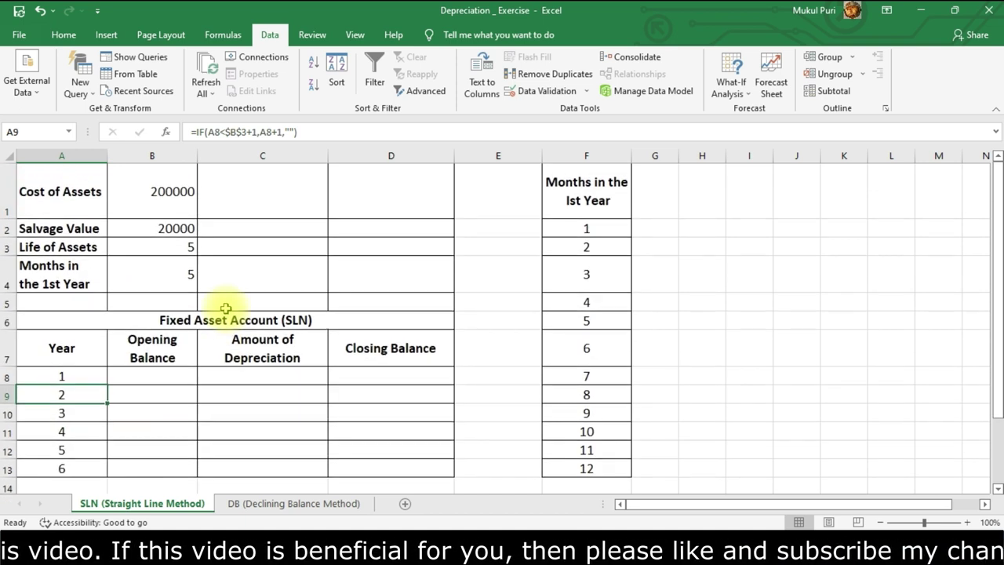
# - Set B8 to =B1 so year 1 opens at the 200000 asset cost
pyautogui.click(168, 372)
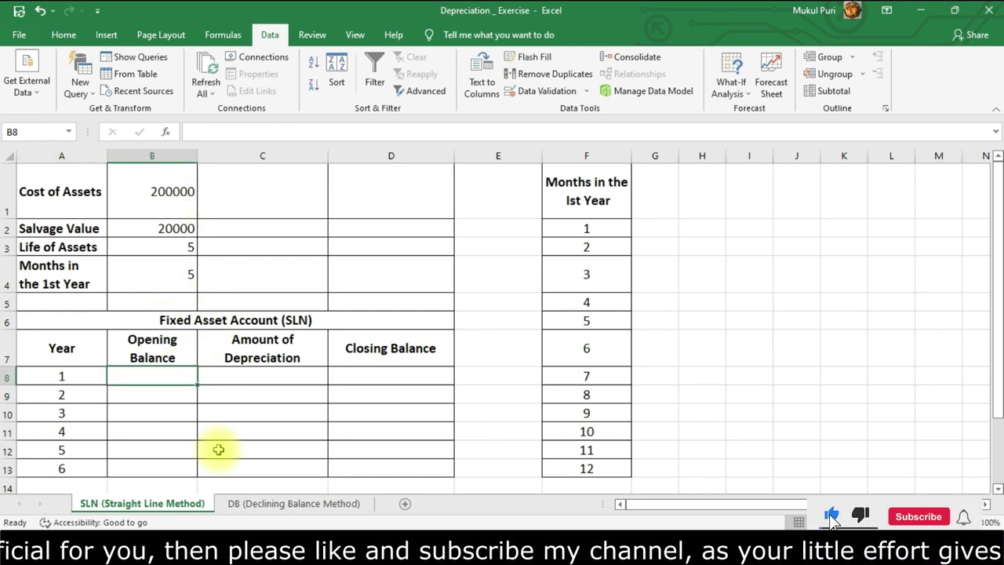
pyautogui.write('=')
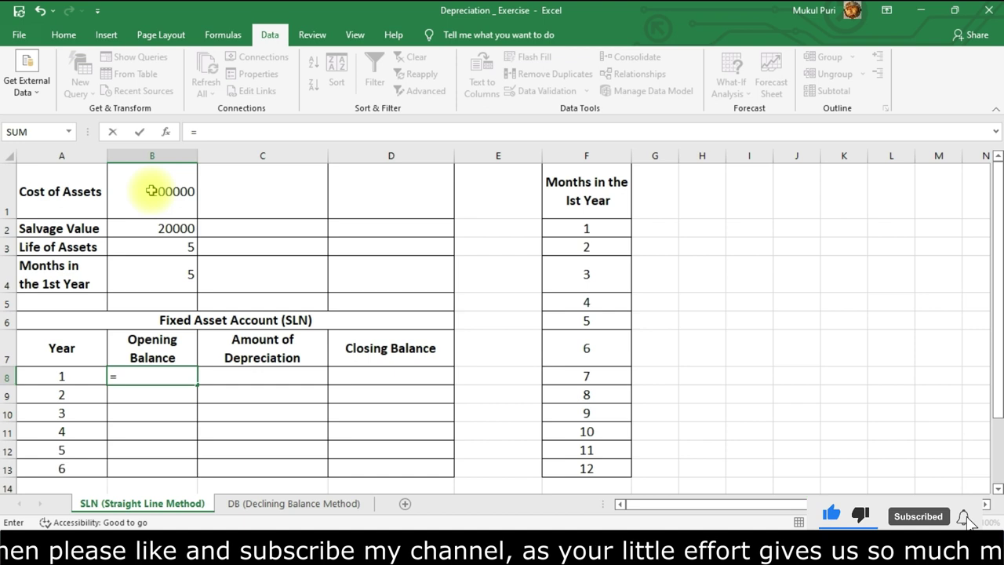
pyautogui.click(152, 191)
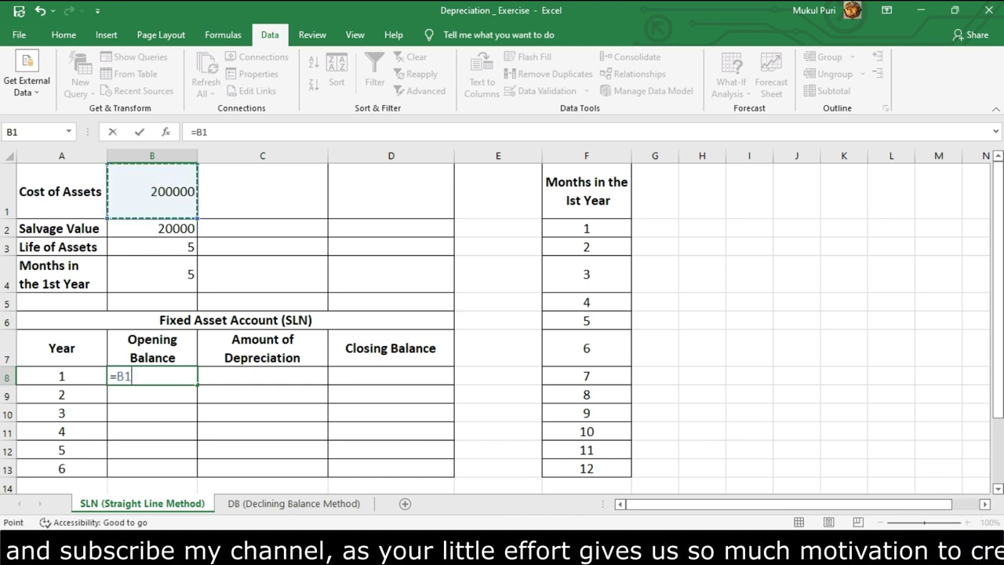
pyautogui.press('Return')
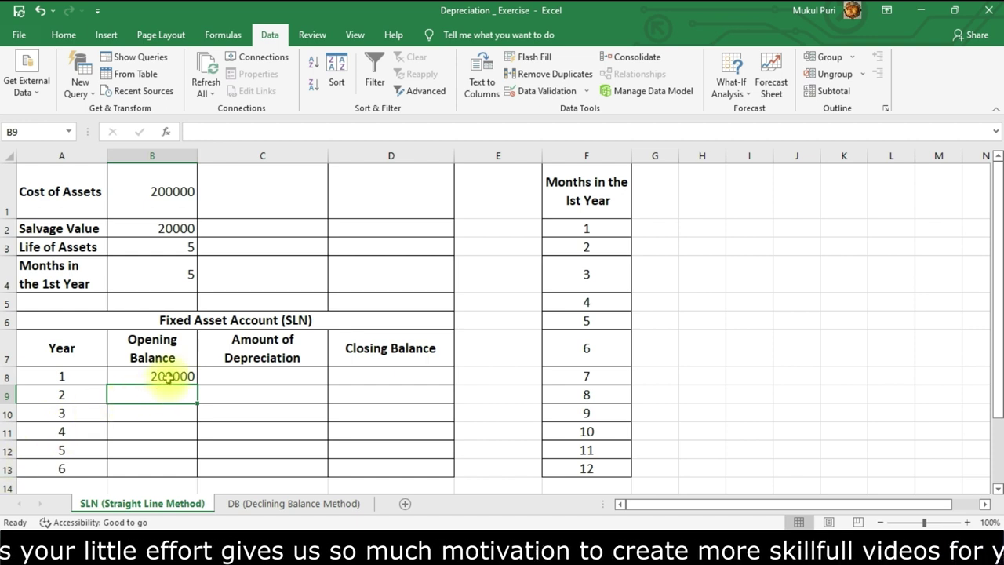
# - Centre the values in the balance and depreciation cells B8:D13
pyautogui.moveTo(162, 376); pyautogui.dragTo(377, 412)
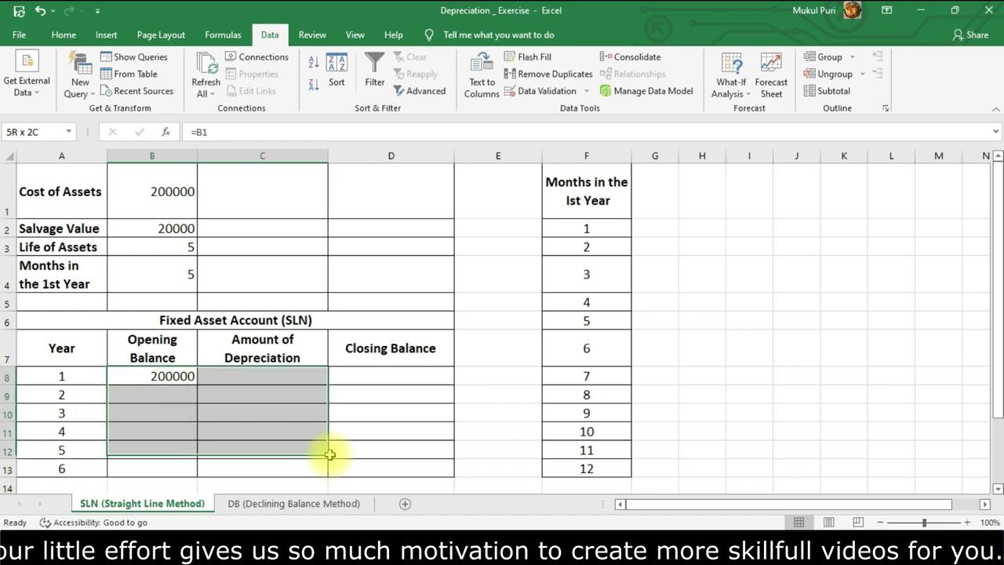
pyautogui.click(64, 34)
pyautogui.click(270, 85)
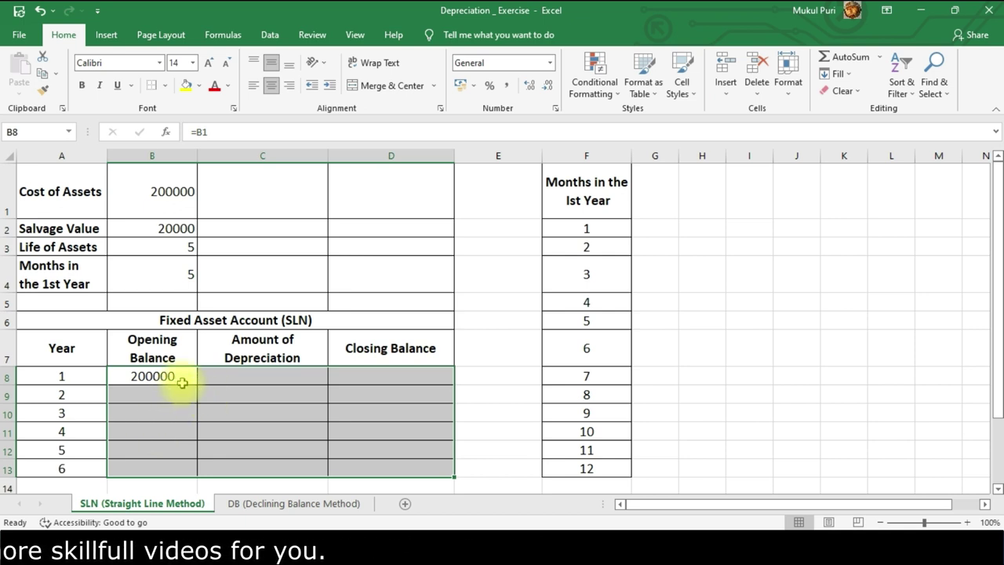
pyautogui.click(240, 377)
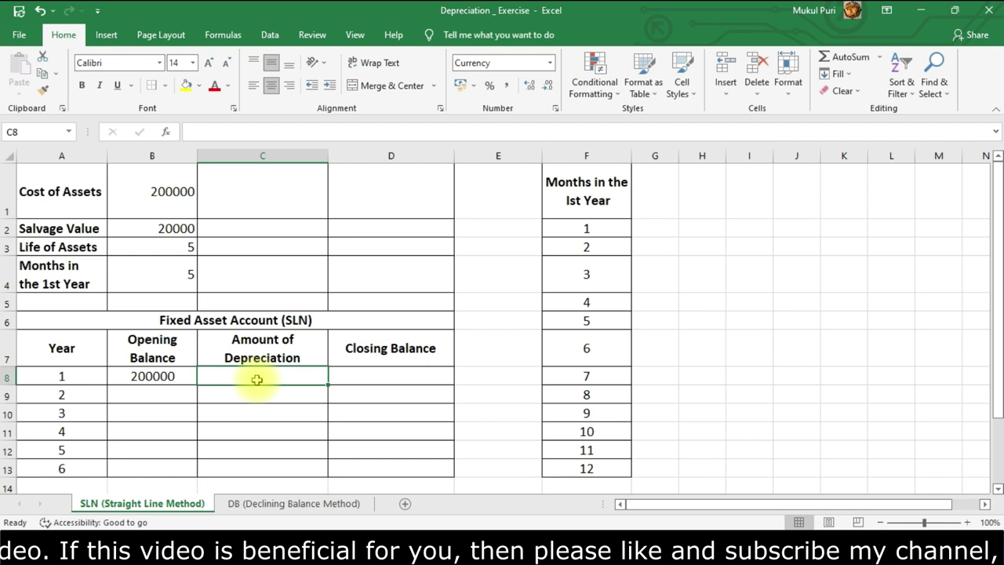
pyautogui.write('=')
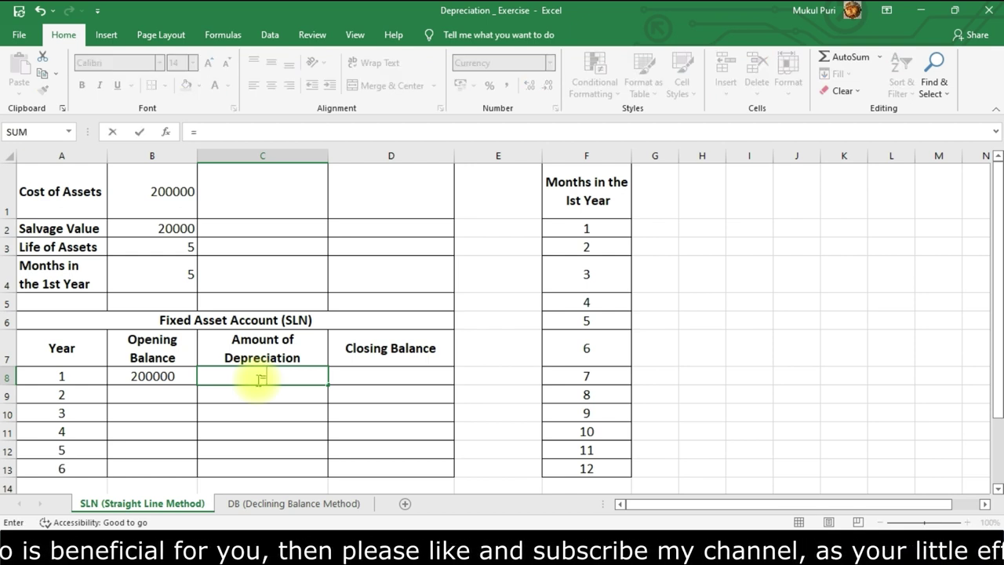
pyautogui.write('sln(')
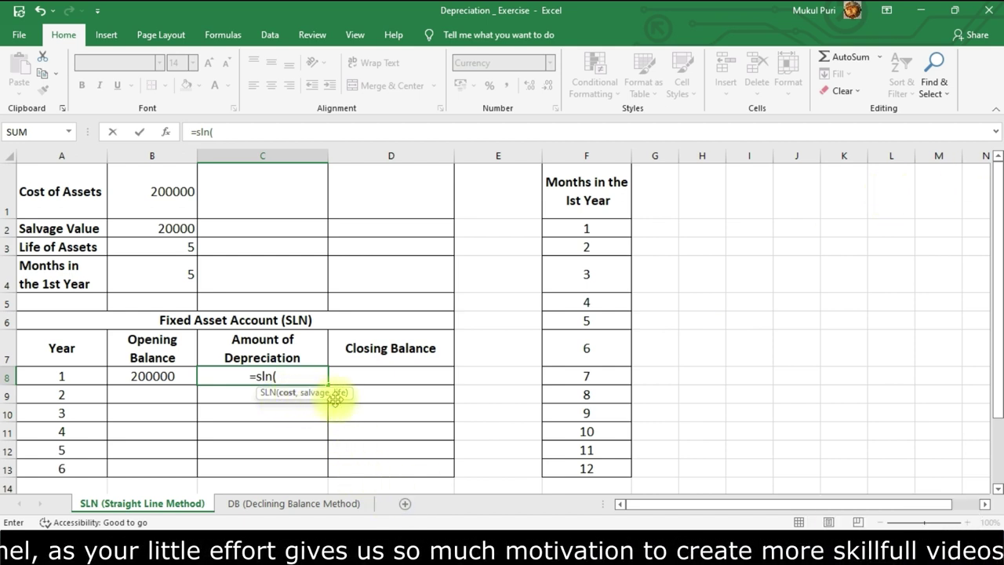
# - Complete C8's SLN function with absolute references $B$1, $B$2 and $B$3 for cost, salvage and life
pyautogui.click(168, 188)
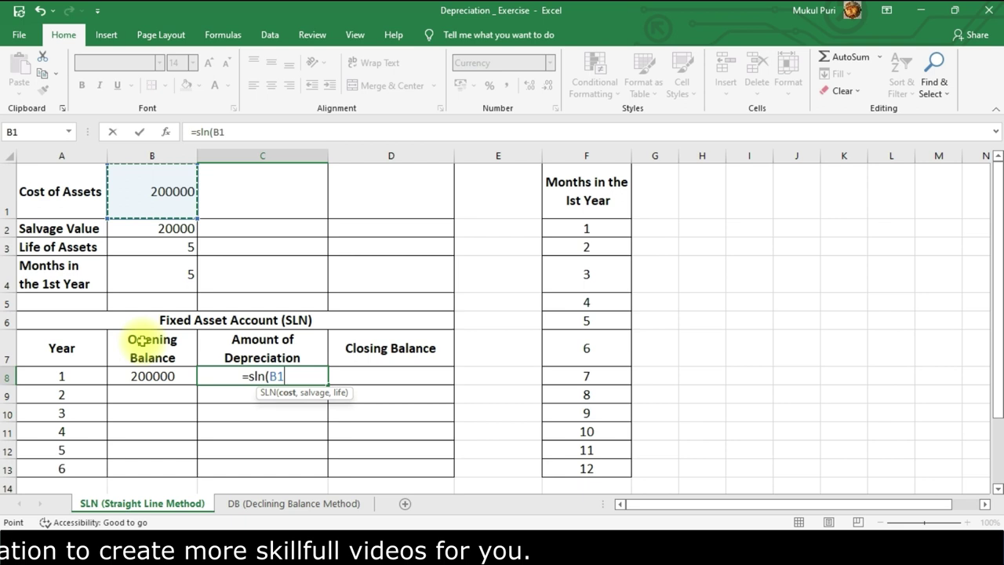
pyautogui.press('F4')
pyautogui.write('$B$1,')
pyautogui.click(162, 228)
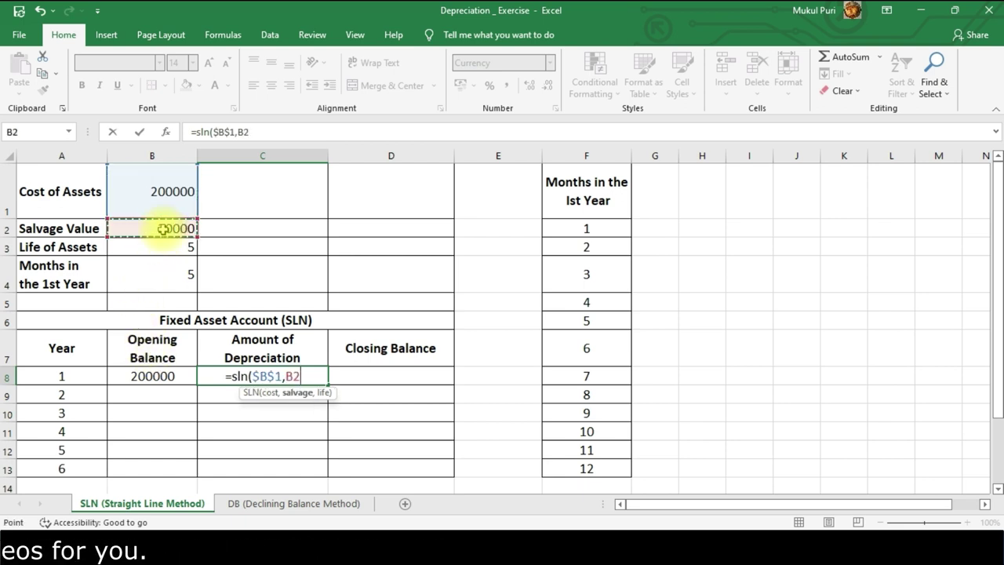
pyautogui.press('F4')
pyautogui.write('$B$2,')
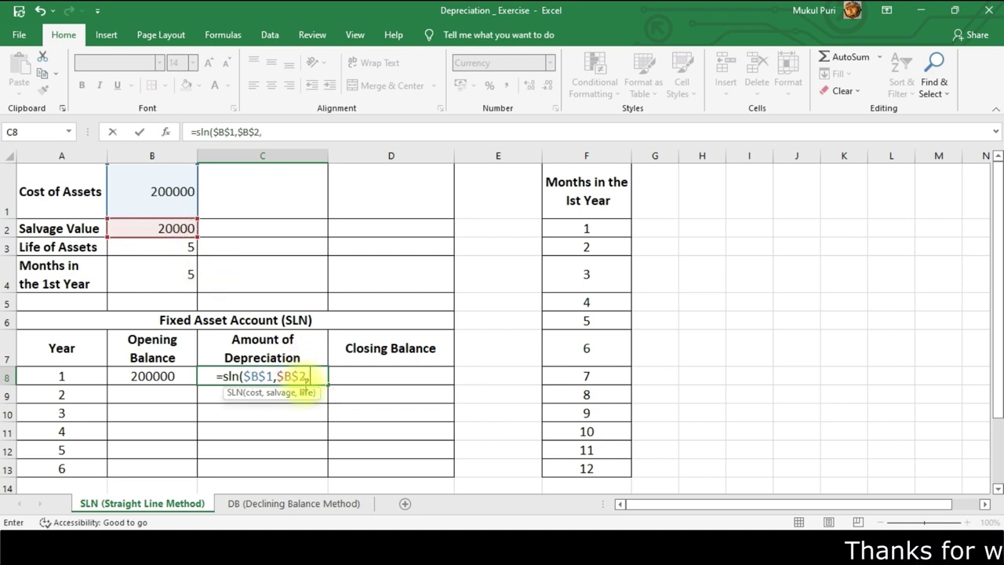
pyautogui.click(168, 250)
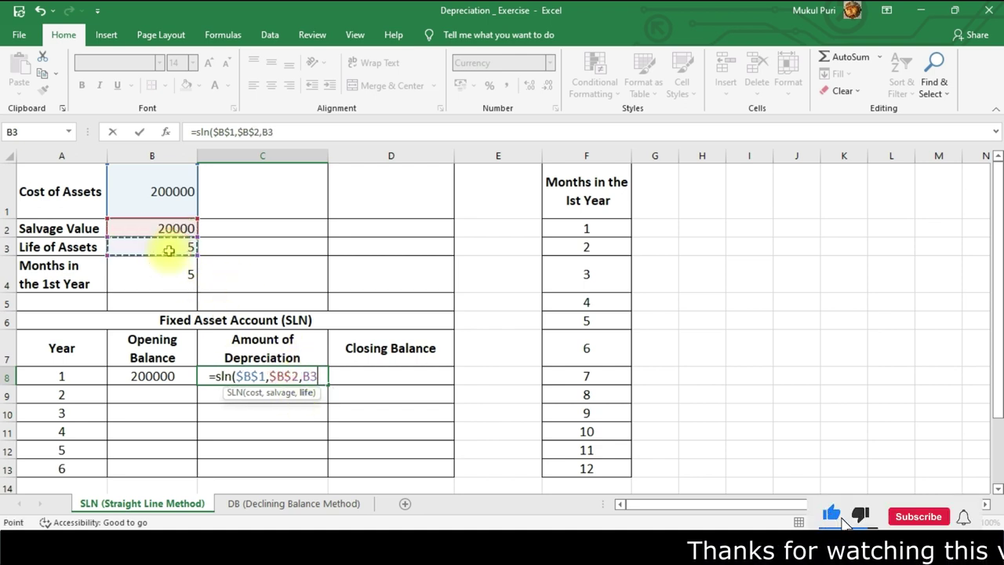
pyautogui.press('F4')
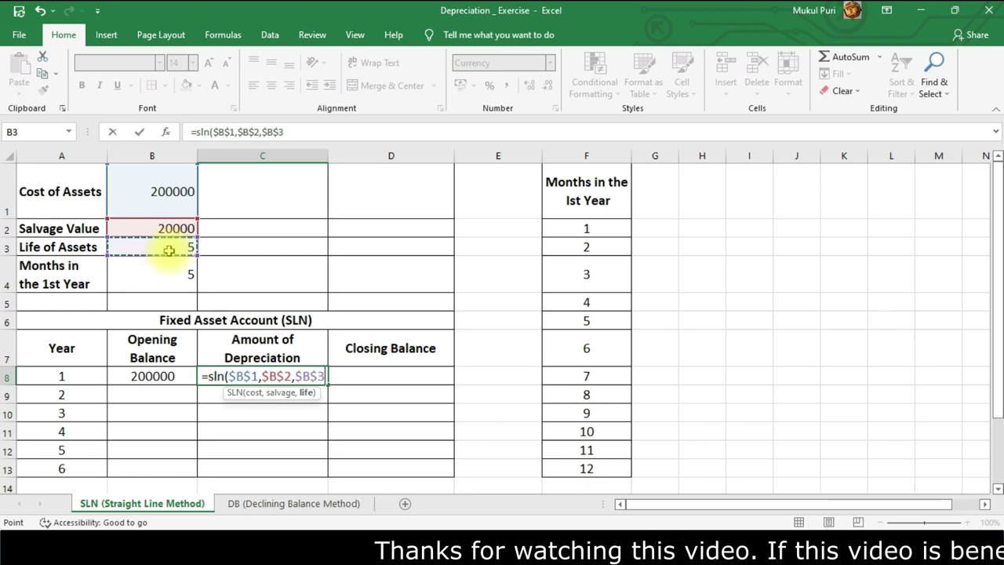
pyautogui.write(')')
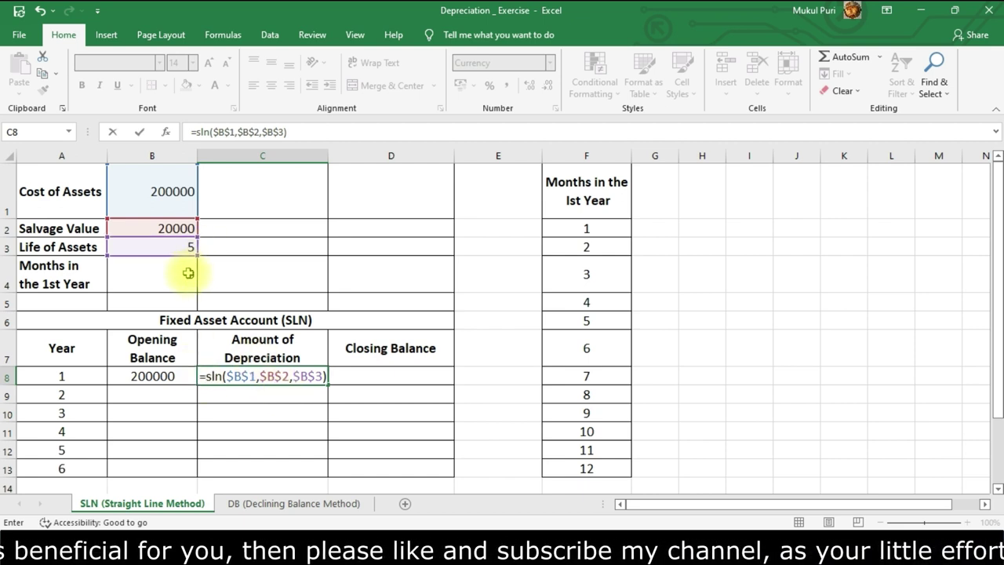
# - Multiply the SLN result by B4/12 so year 1 depreciation shows ₹15,000.00
pyautogui.write('*')
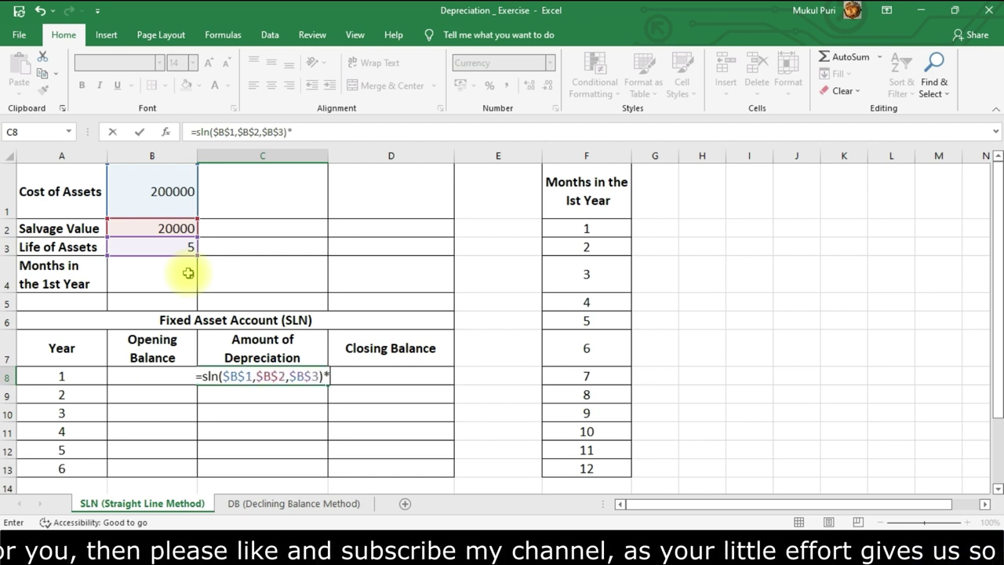
pyautogui.click(180, 272)
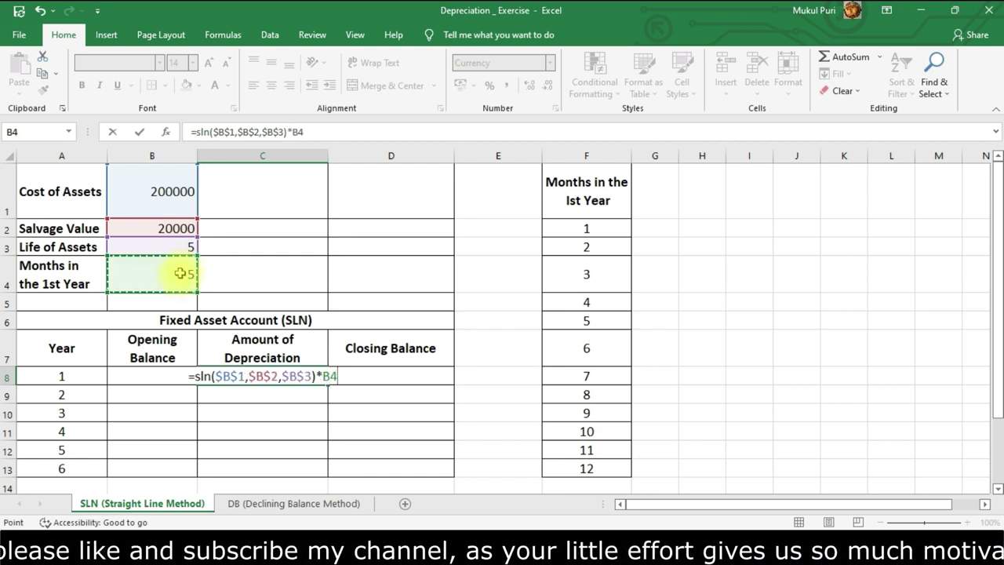
pyautogui.write('/12')
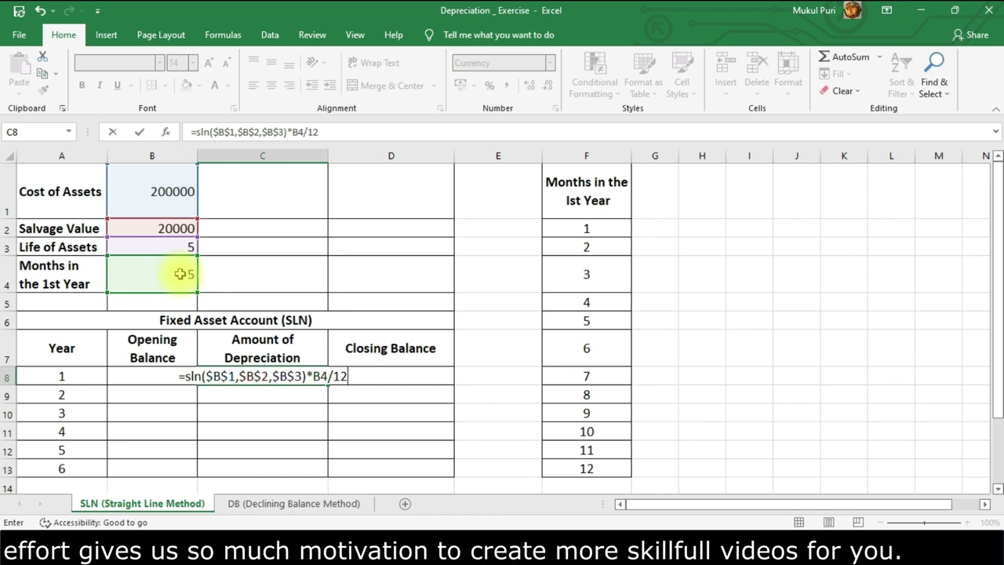
pyautogui.press('Return')
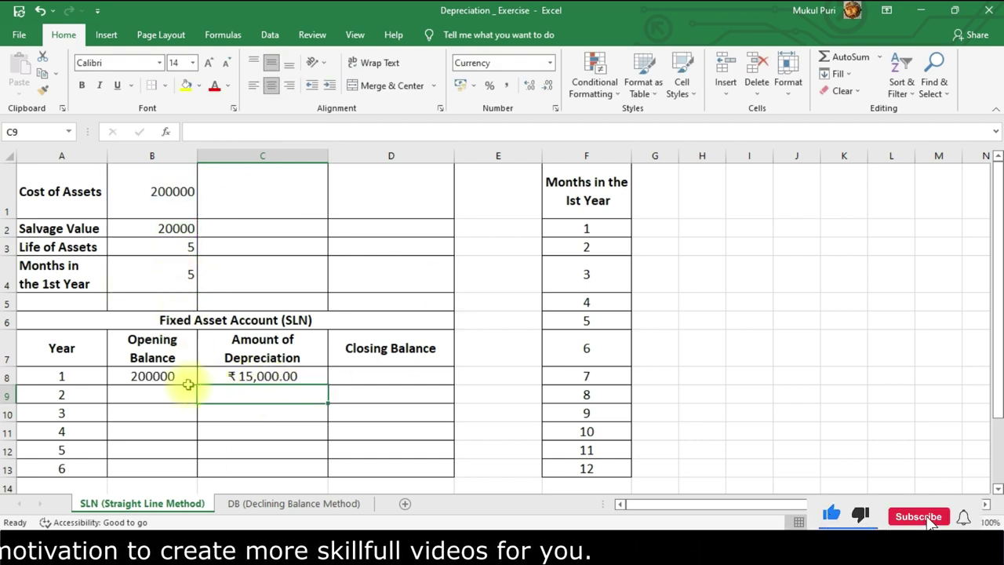
pyautogui.click(364, 374)
# - Enter =B8-C8 in D8 for a year 1 closing balance of ₹1,85,000.00
pyautogui.write('=')
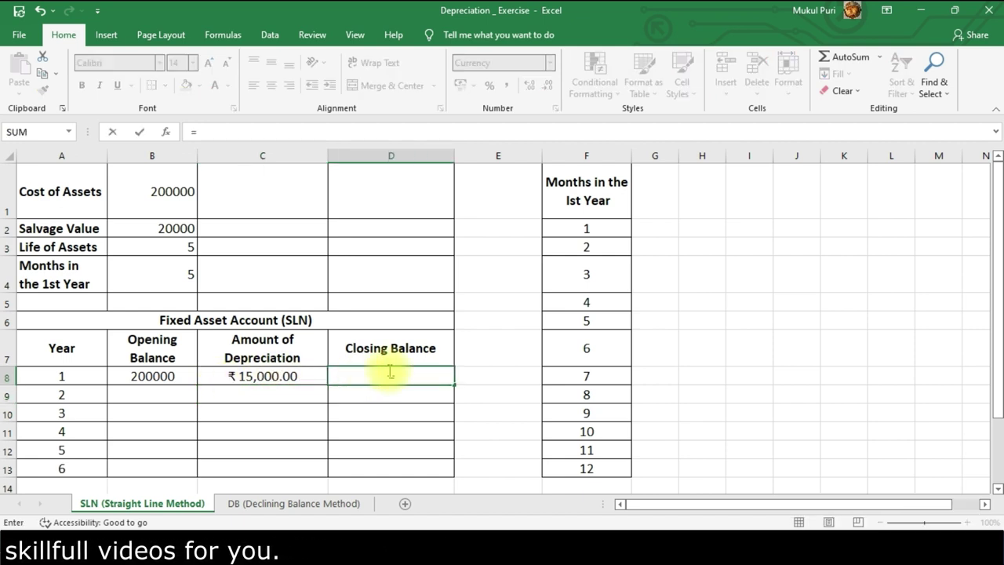
pyautogui.click(180, 376)
pyautogui.write('-')
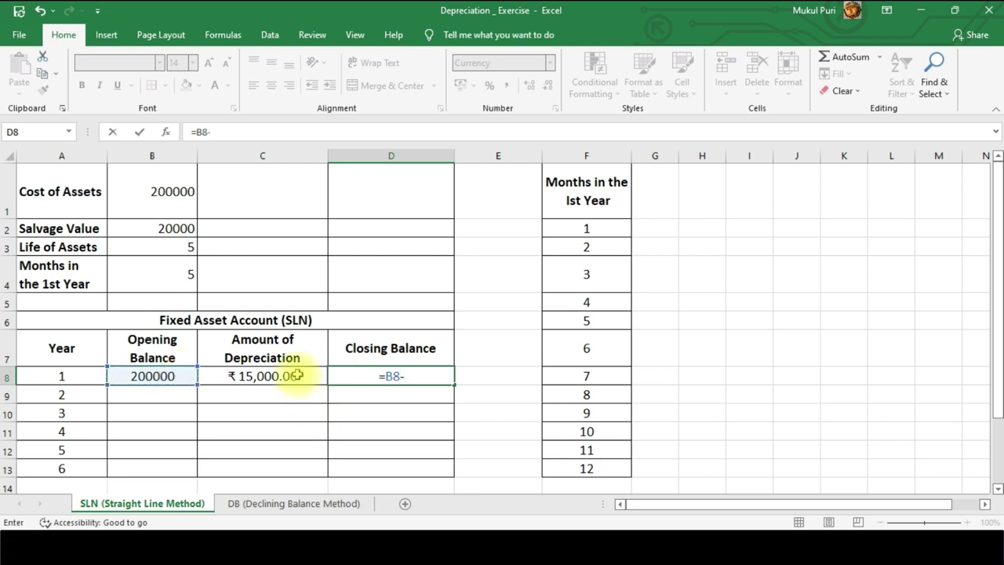
pyautogui.click(297, 376)
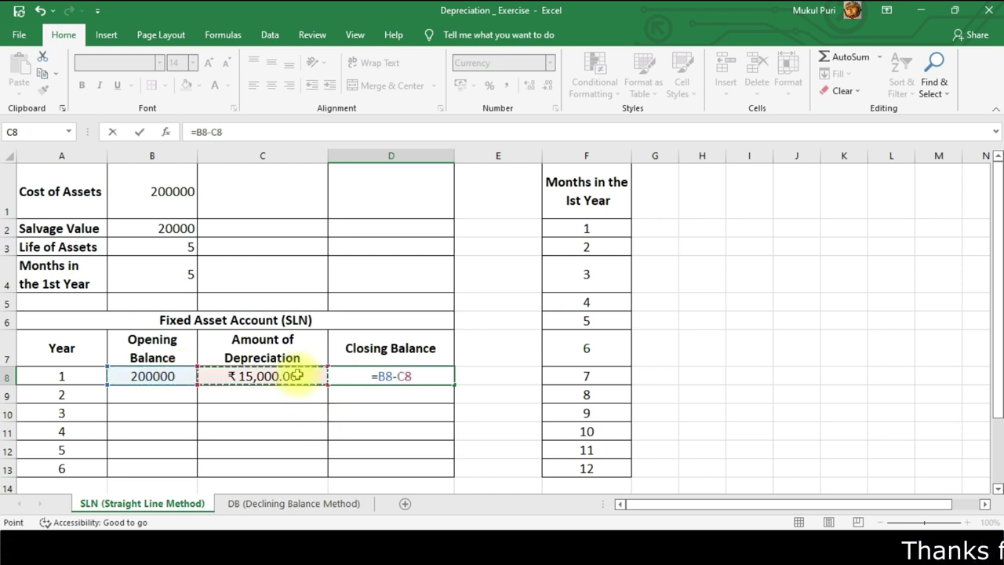
pyautogui.press('Return')
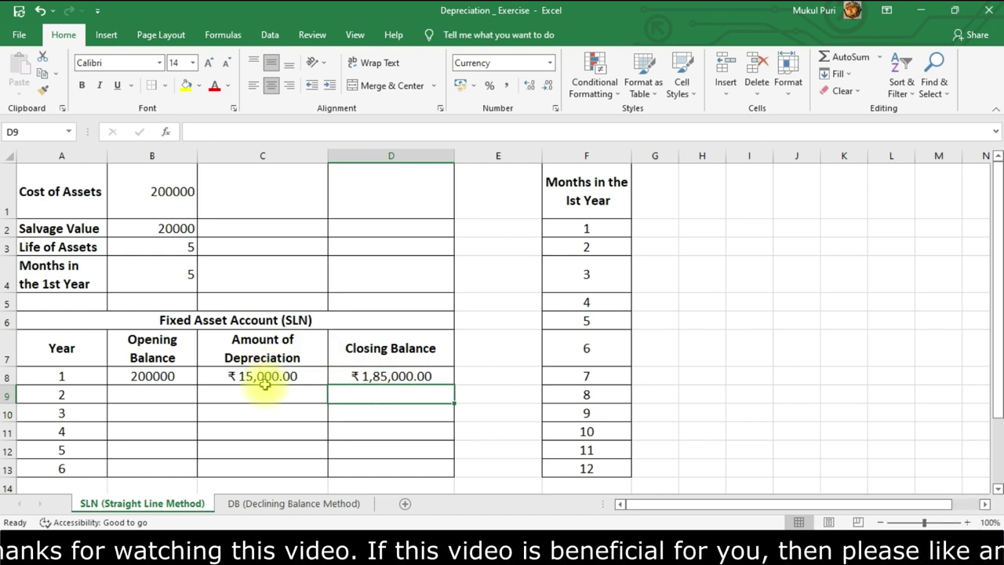
pyautogui.click(168, 396)
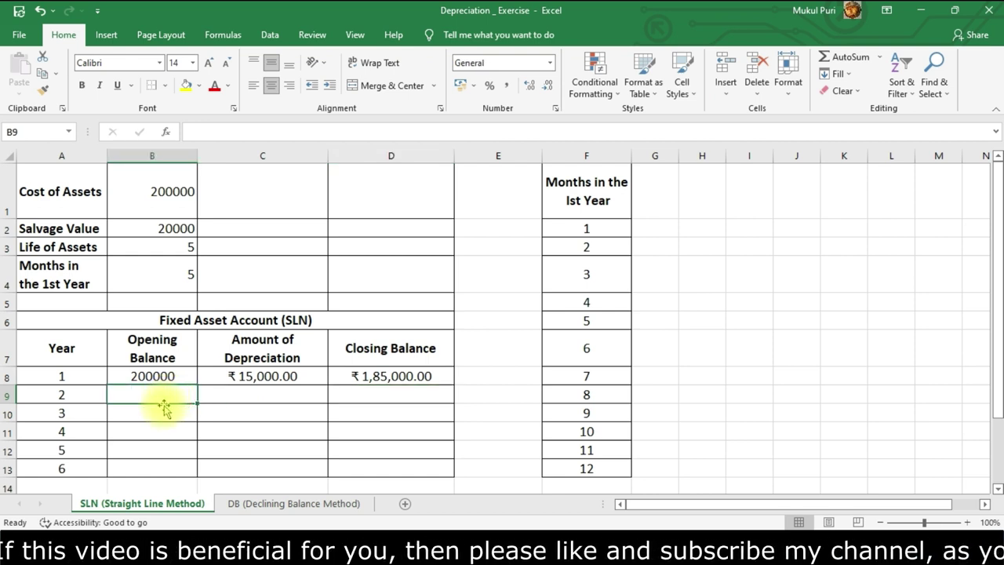
# - Set B9 to =D8 and fill it down through B13
pyautogui.write('=')
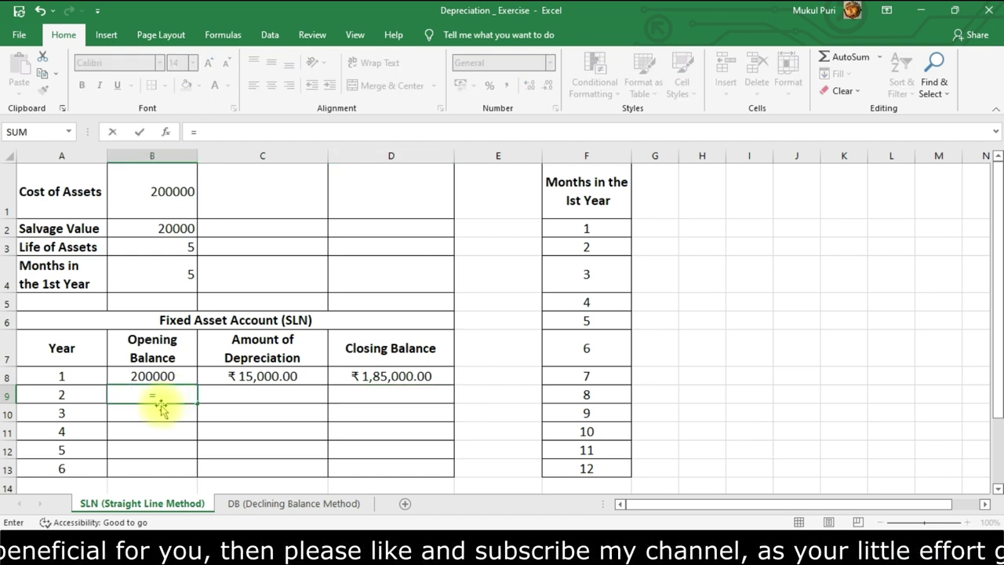
pyautogui.click(418, 375)
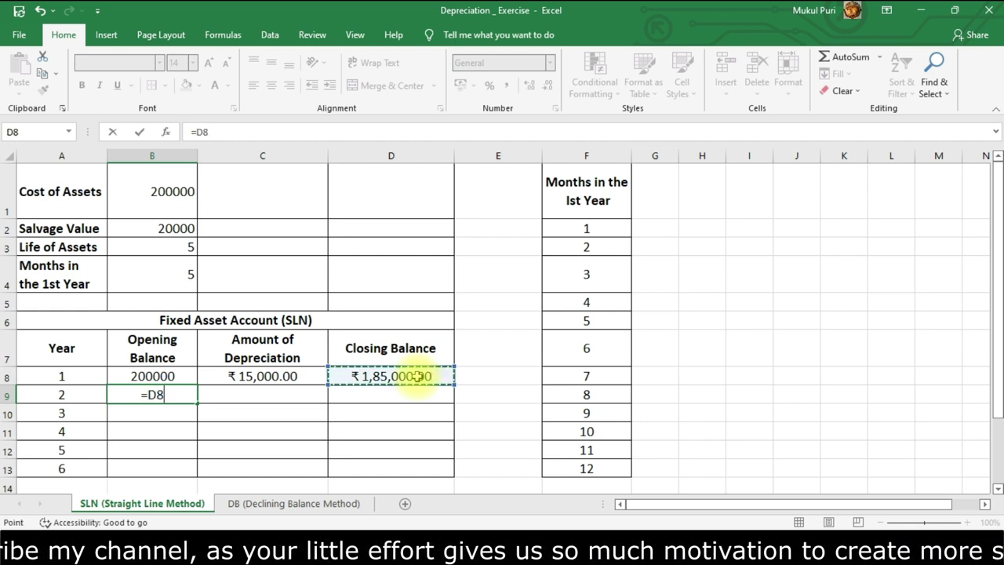
pyautogui.press('Return')
pyautogui.click(167, 395)
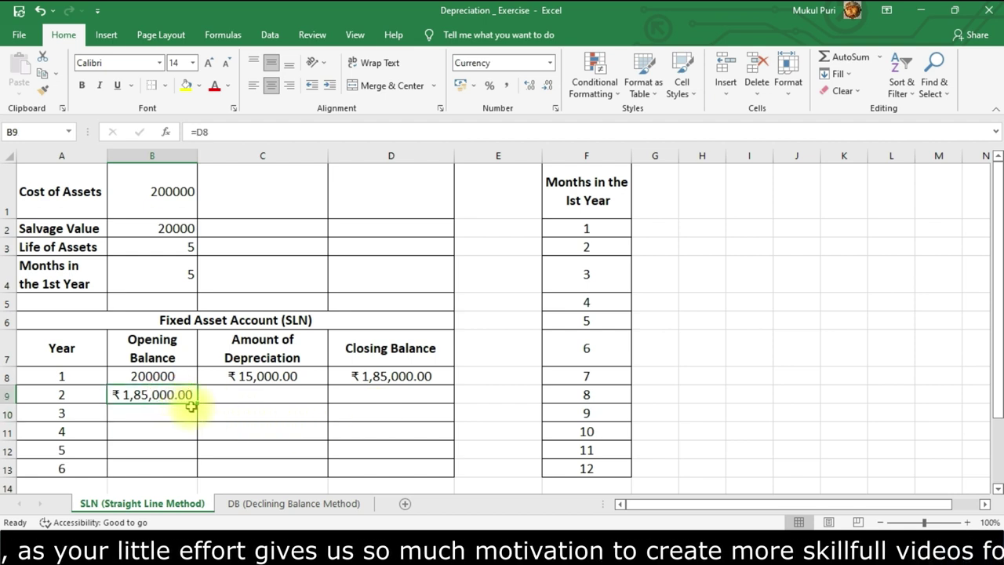
pyautogui.moveTo(196, 404); pyautogui.dragTo(197, 476)
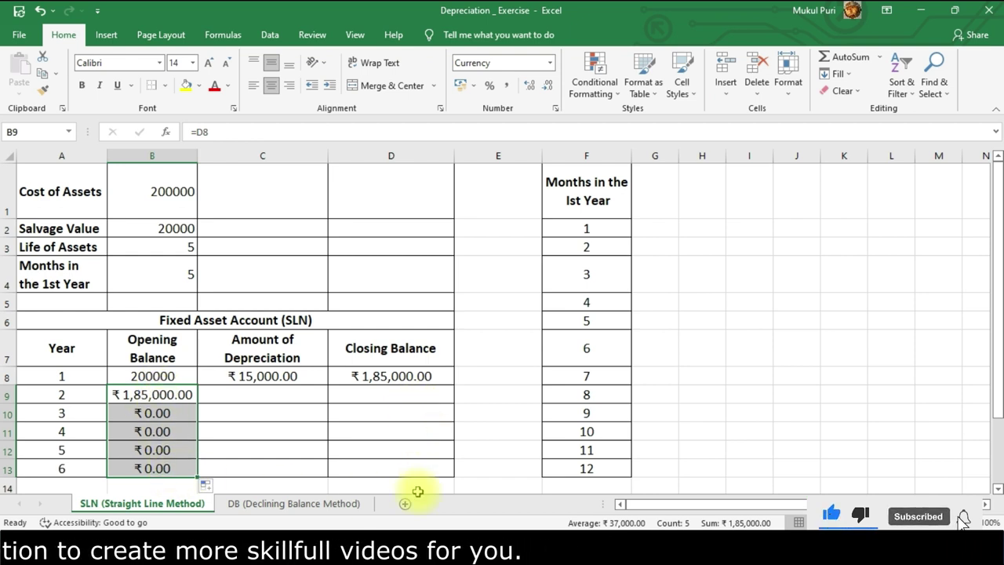
pyautogui.click(286, 396)
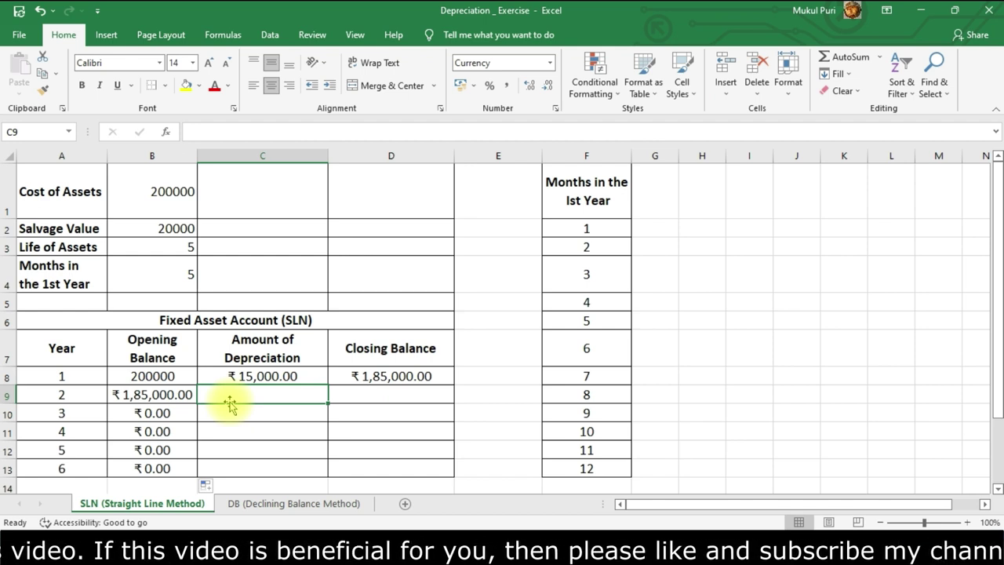
# - Begin C9 with =if(count(A9)=1,if(A9<$B$3 to test the year against the asset life
pyautogui.click(230, 402)
pyautogui.write('=')
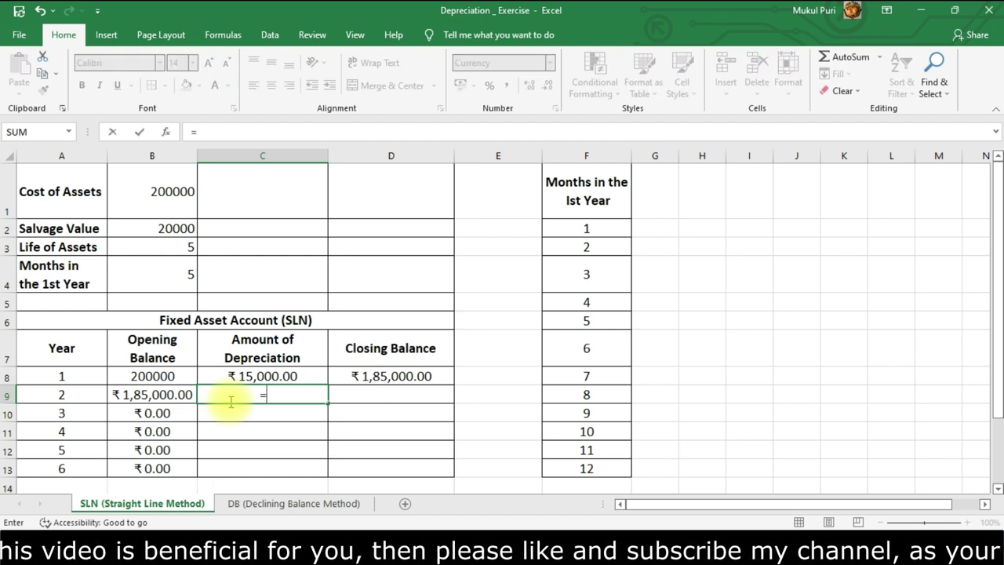
pyautogui.write('if(')
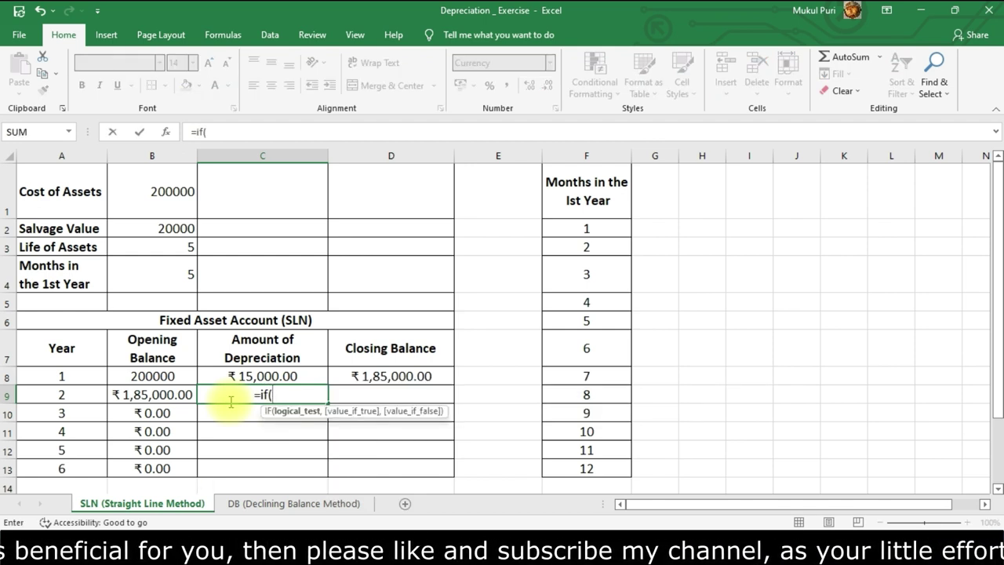
pyautogui.write('count(')
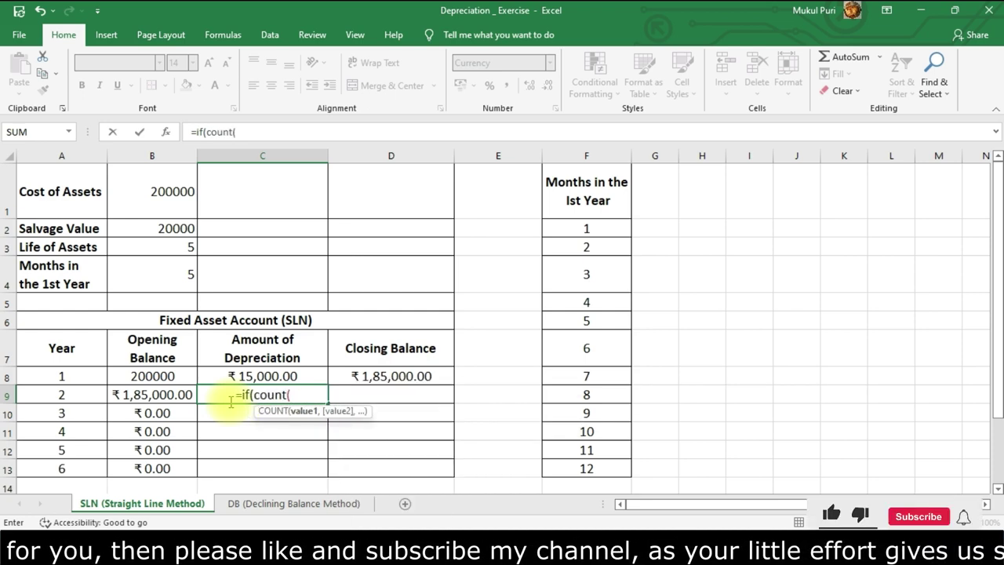
pyautogui.click(79, 396)
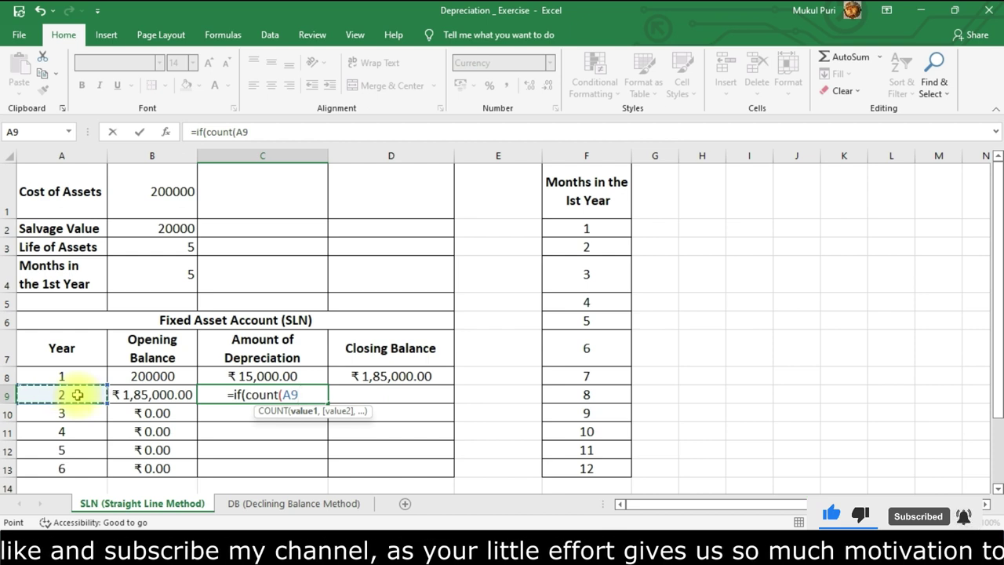
pyautogui.write(')')
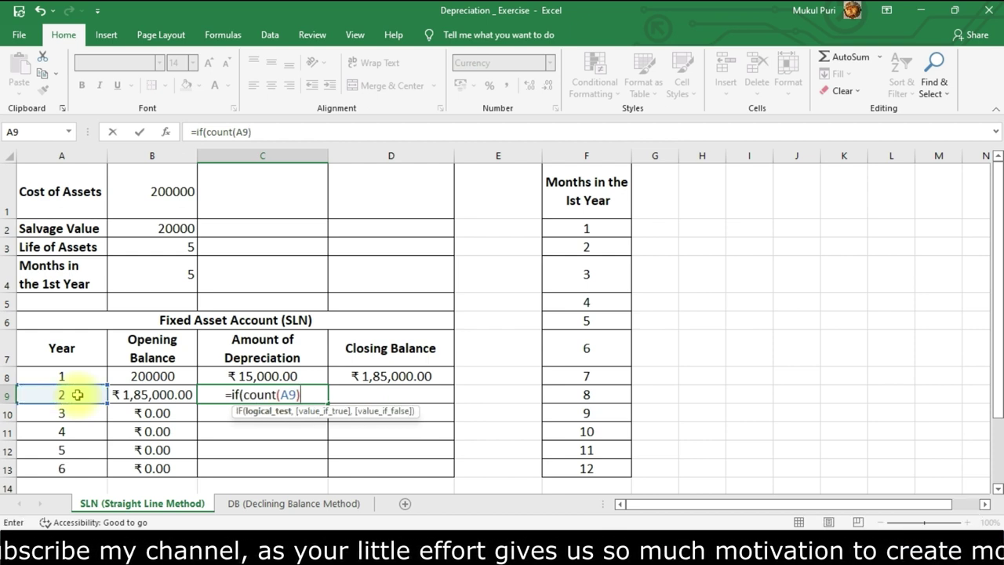
pyautogui.write('=1')
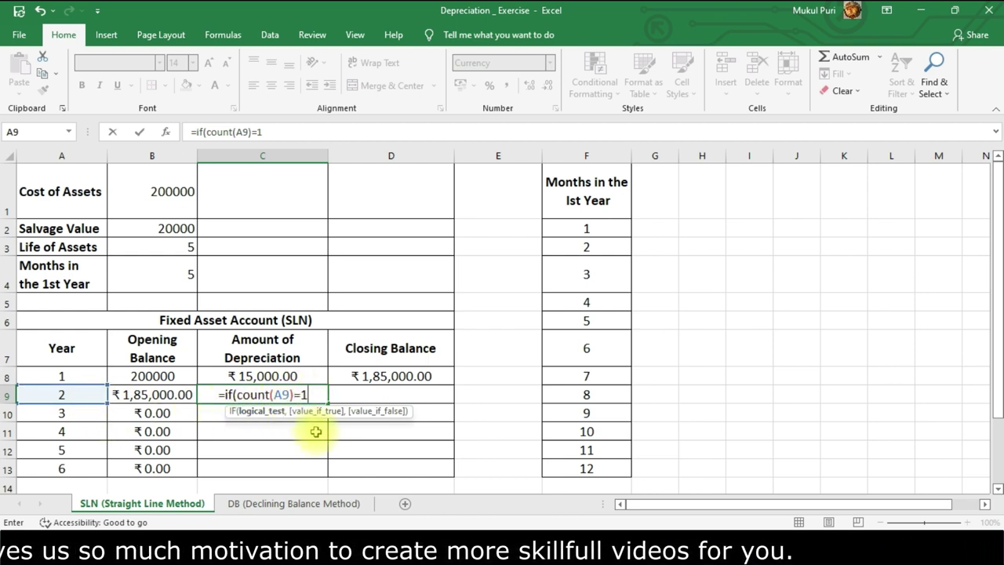
pyautogui.write(',if')
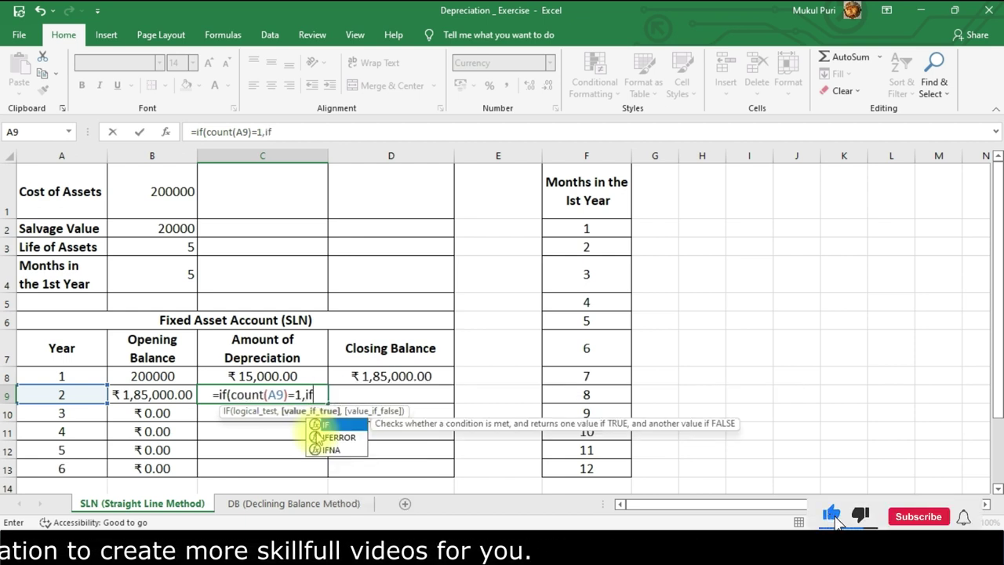
pyautogui.write('(')
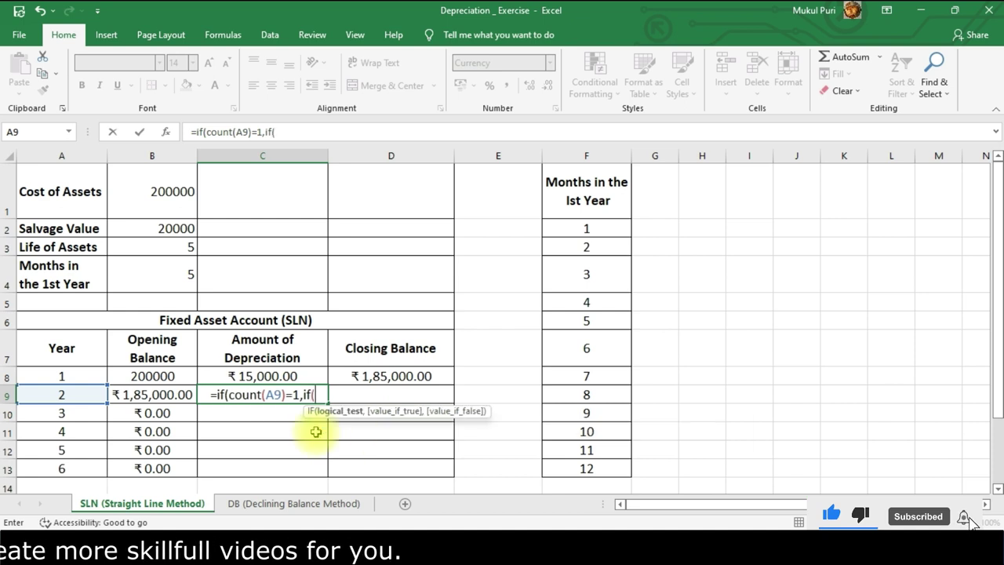
pyautogui.click(68, 394)
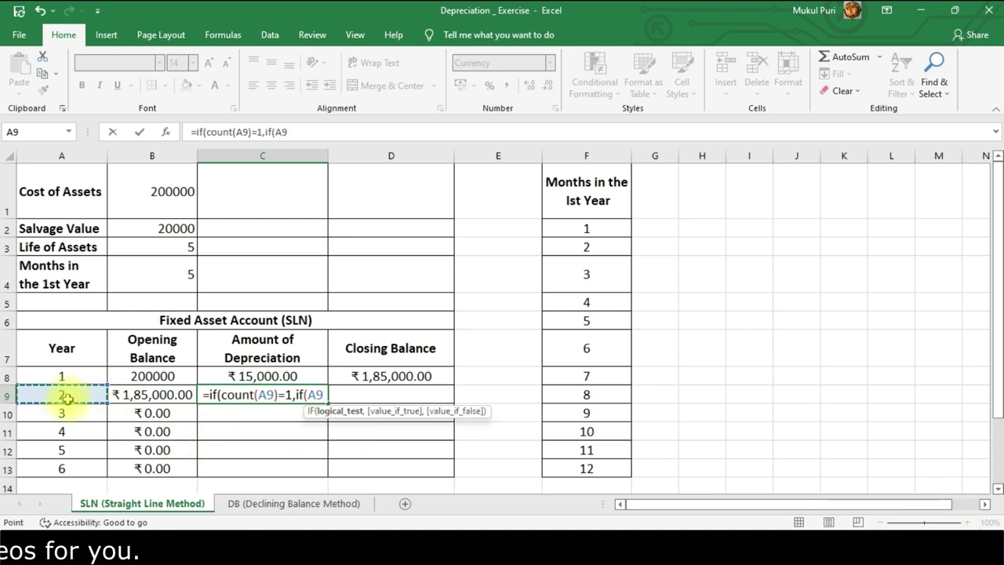
pyautogui.write('<')
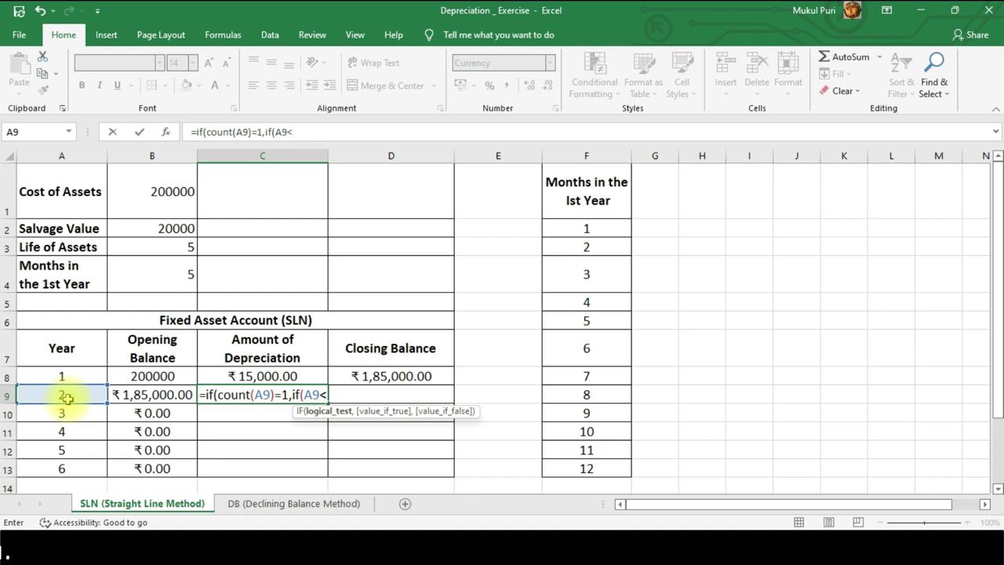
pyautogui.click(151, 246)
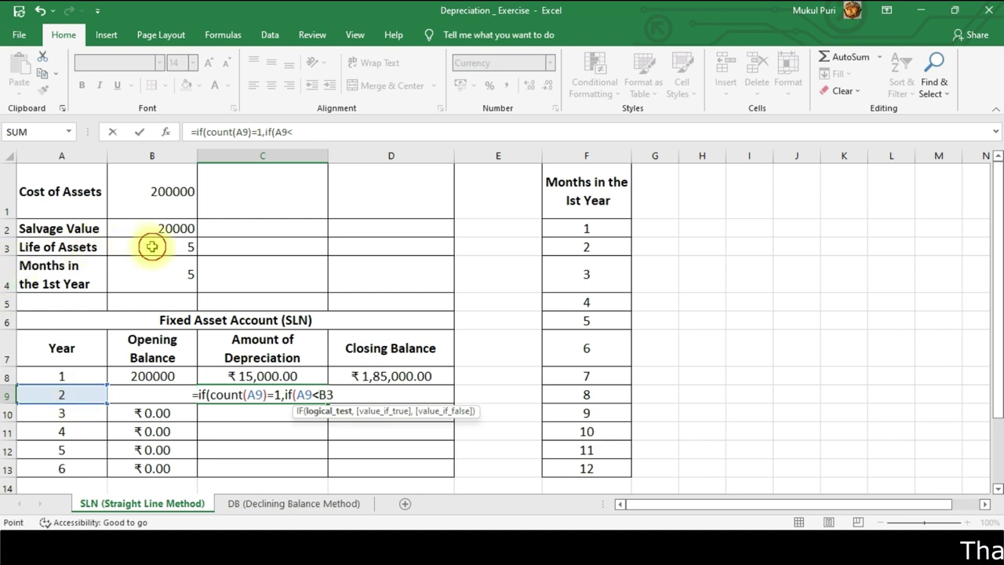
pyautogui.press('F4')
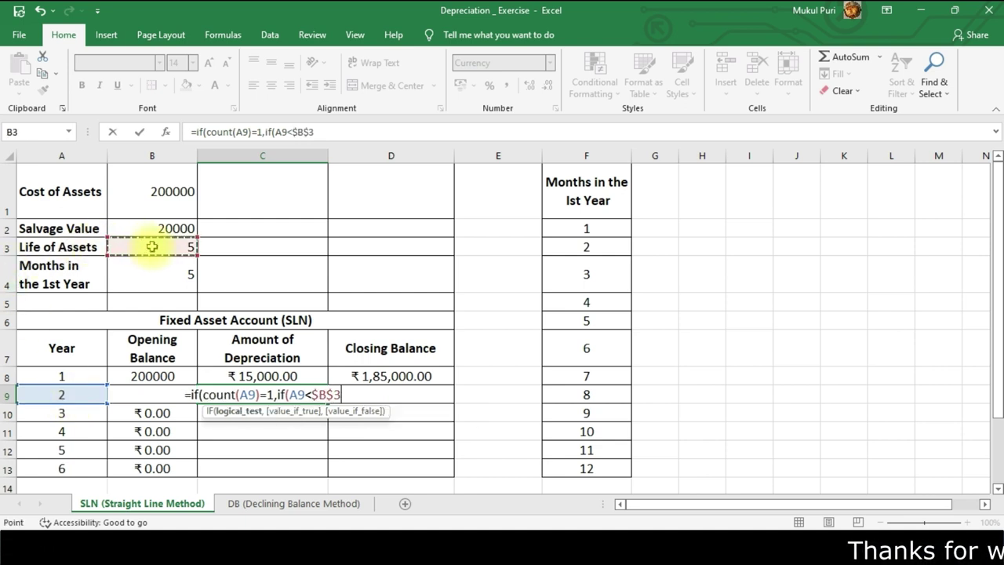
# - Add +1 and sln($B$1,$B$2,$B$3) as the within-life result, using absolute cost, salvage and life references
pyautogui.write('+1')
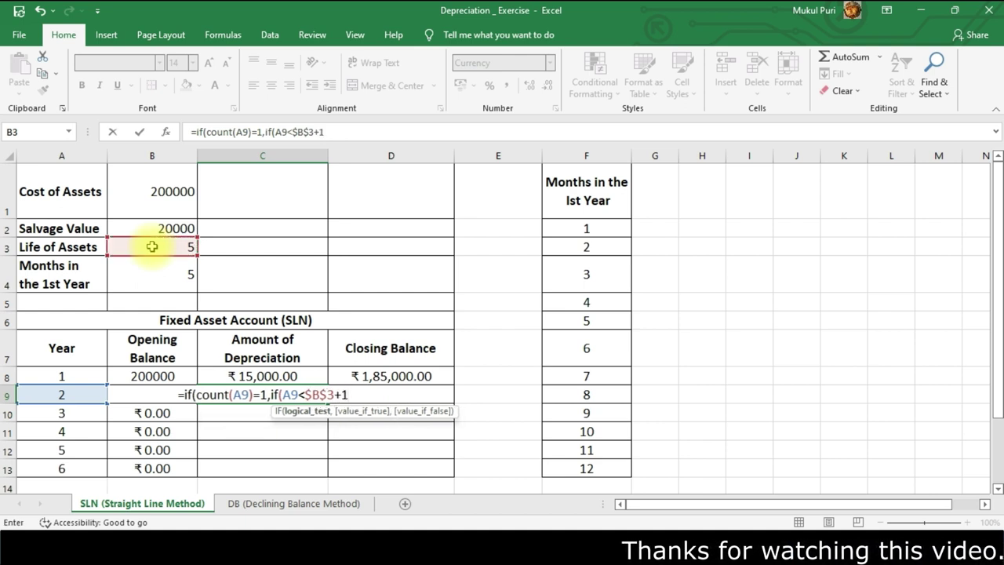
pyautogui.write(',')
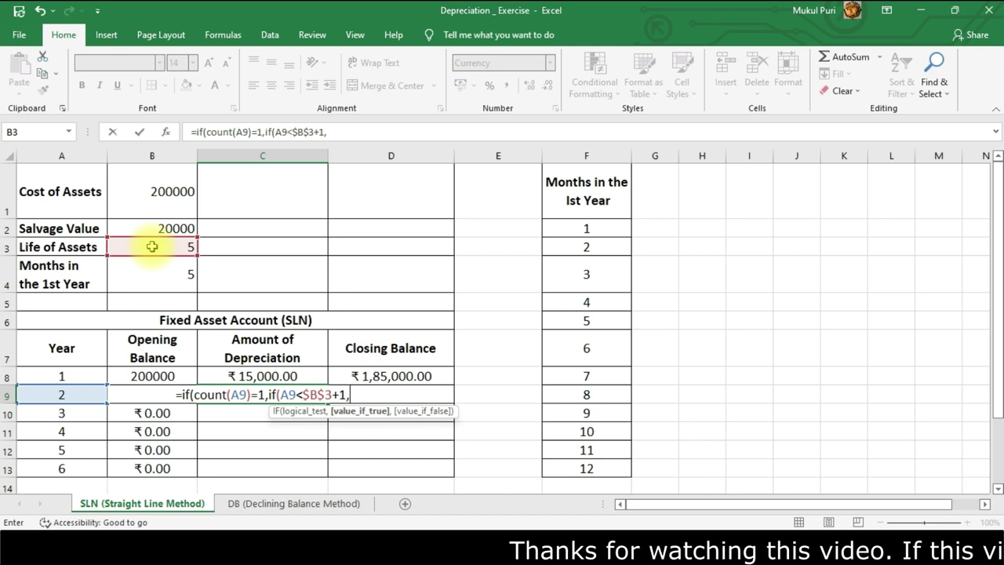
pyautogui.write('sln(')
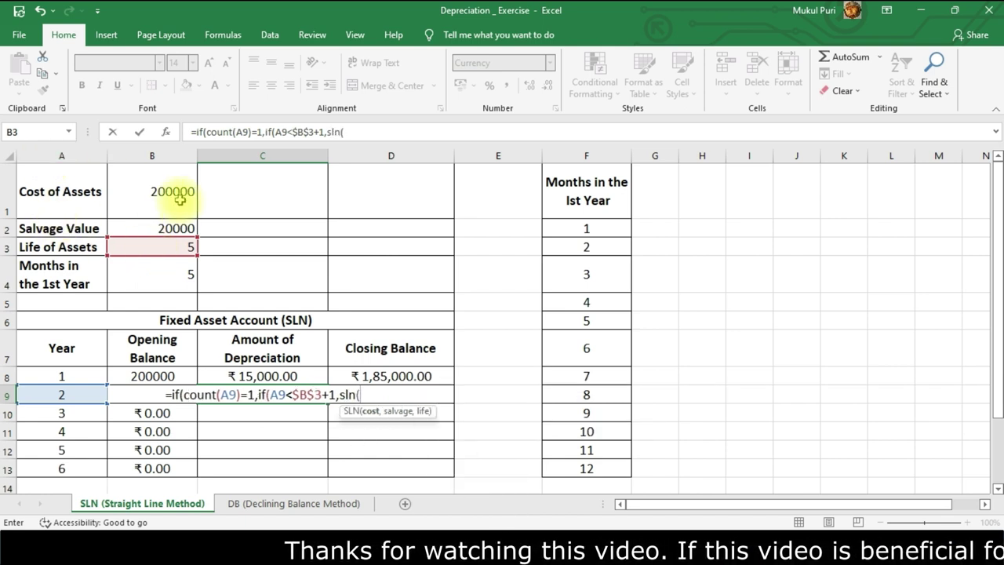
pyautogui.click(179, 196)
pyautogui.press('F4')
pyautogui.write(',')
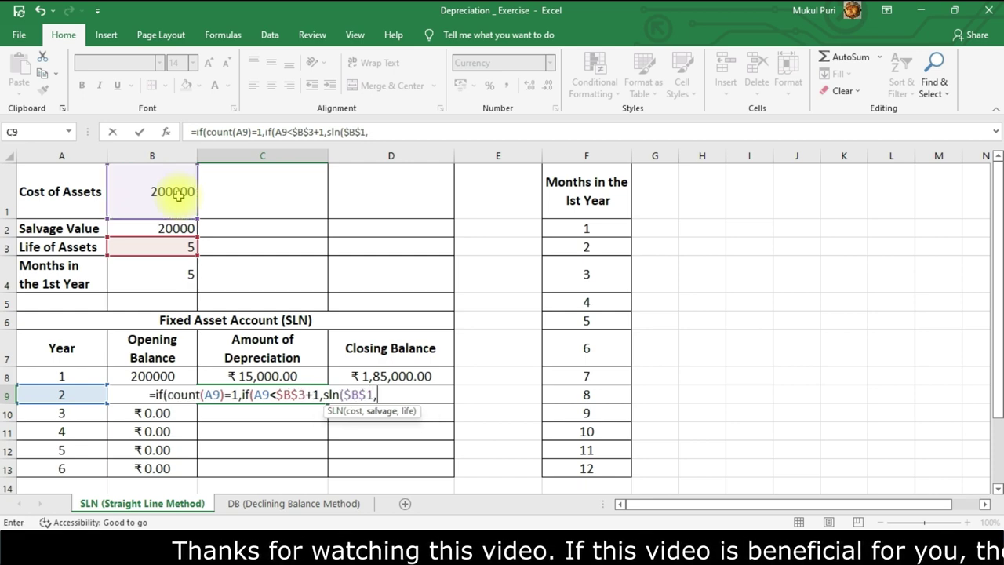
pyautogui.click(179, 228)
pyautogui.press('F4')
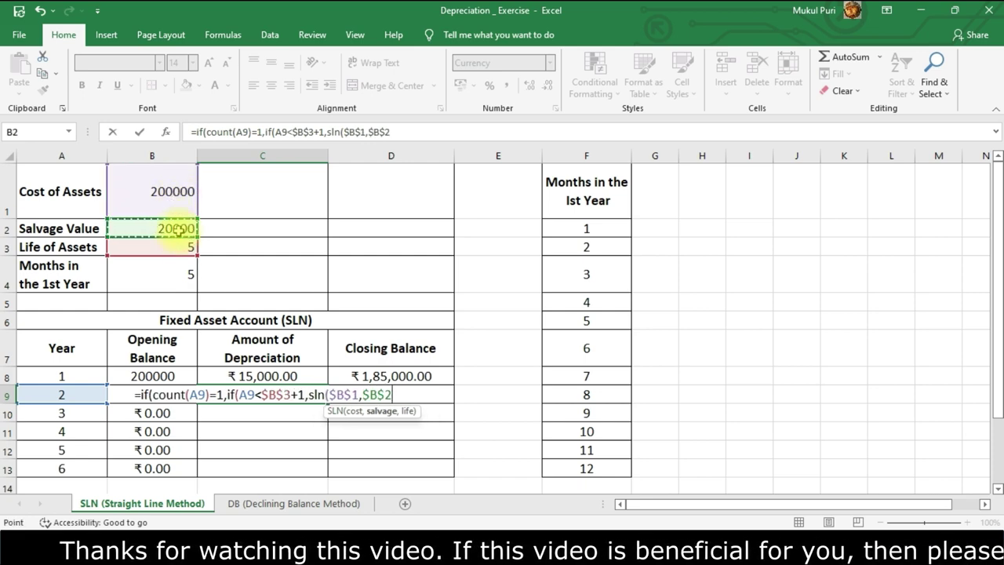
pyautogui.write(',')
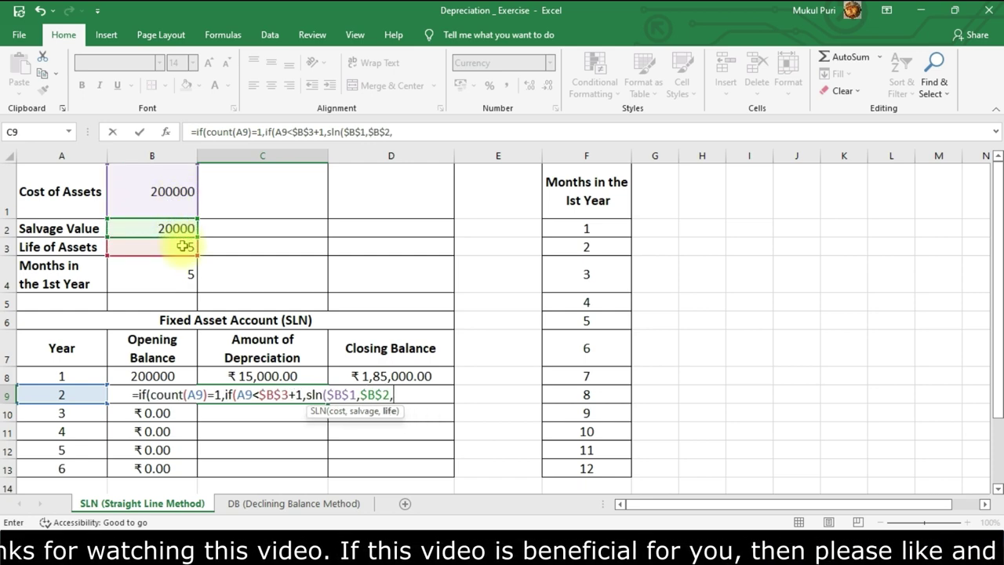
pyautogui.click(182, 246)
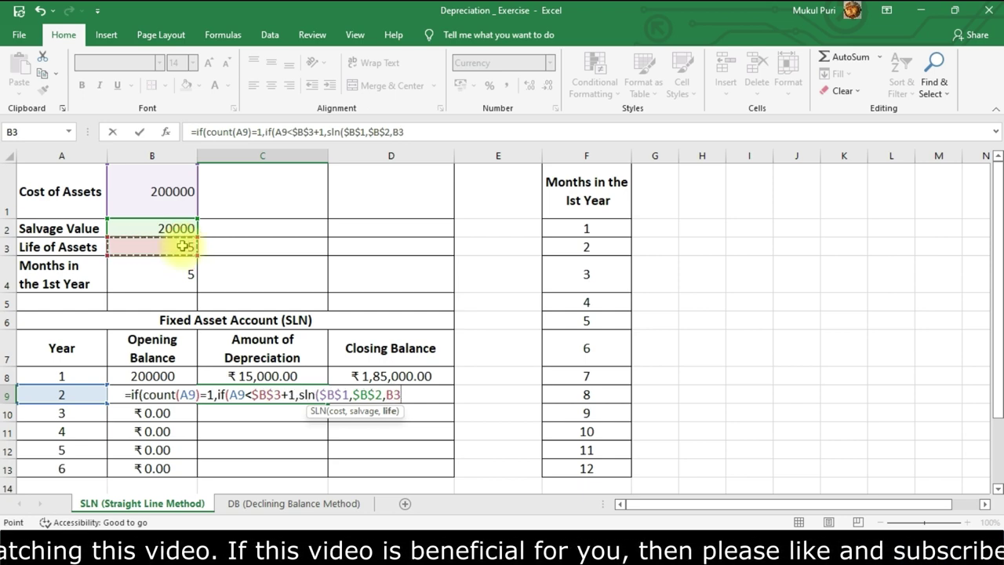
pyautogui.press('F4')
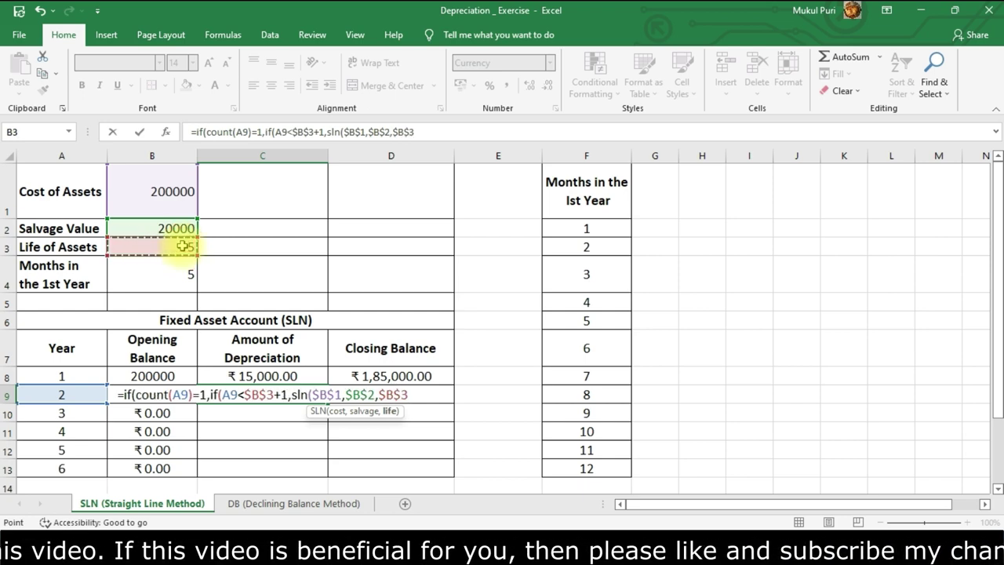
pyautogui.write(')')
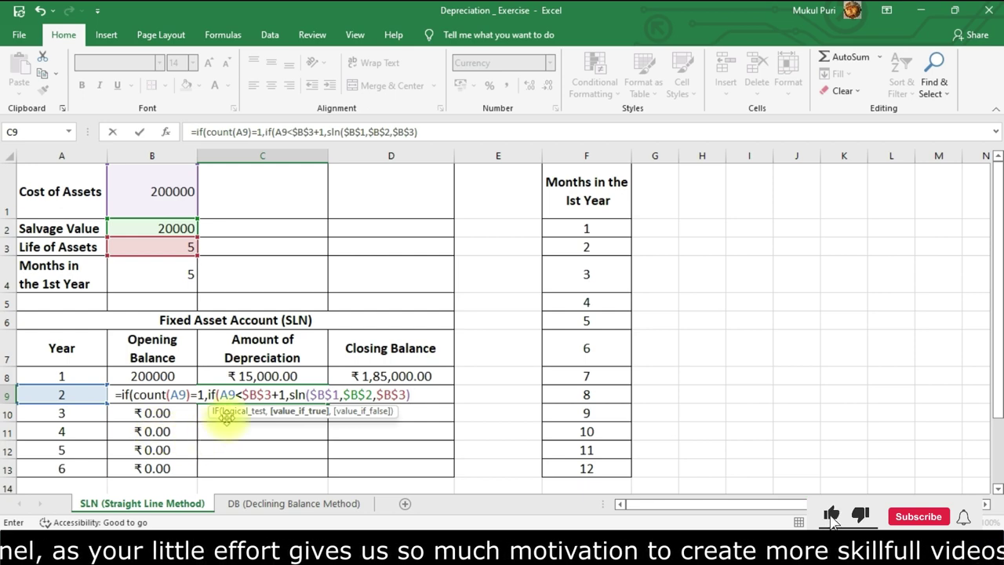
pyautogui.moveTo(289, 394); pyautogui.dragTo(410, 394)
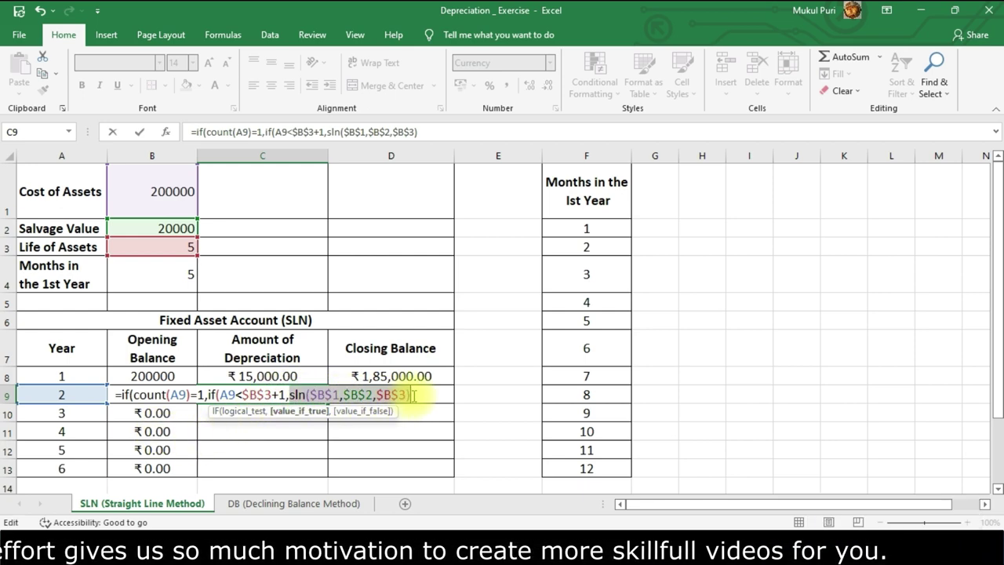
pyautogui.click(412, 395)
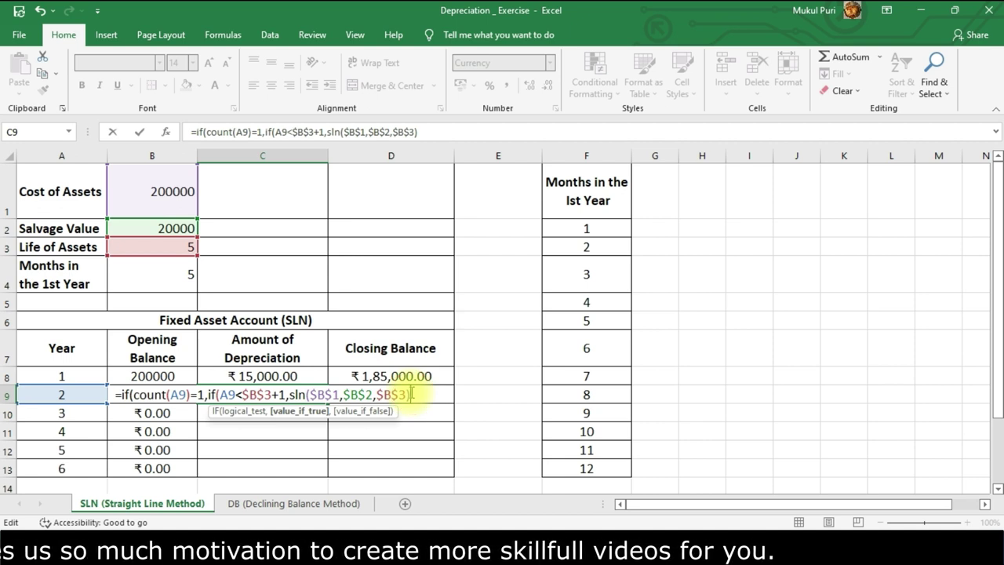
# - Add a second SLN($B$1,$B$2,$B$3) call to C9's formula for the final-year branch
pyautogui.write(',')
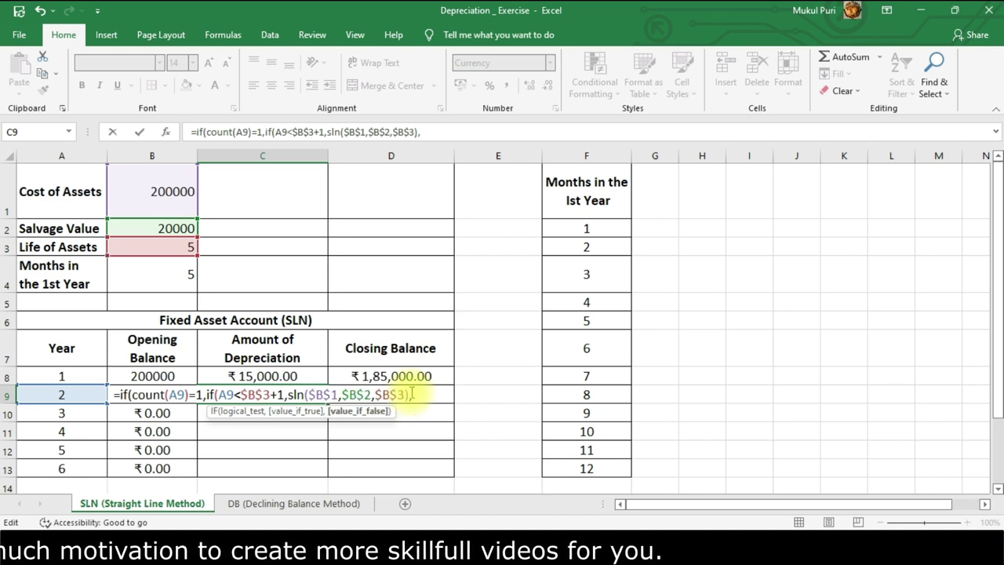
pyautogui.write('sln')
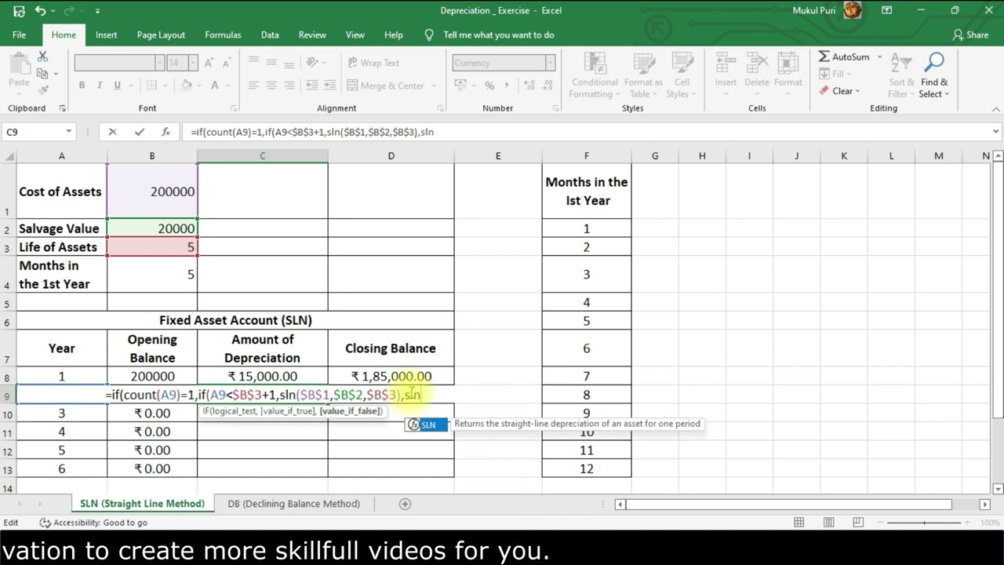
pyautogui.write('(')
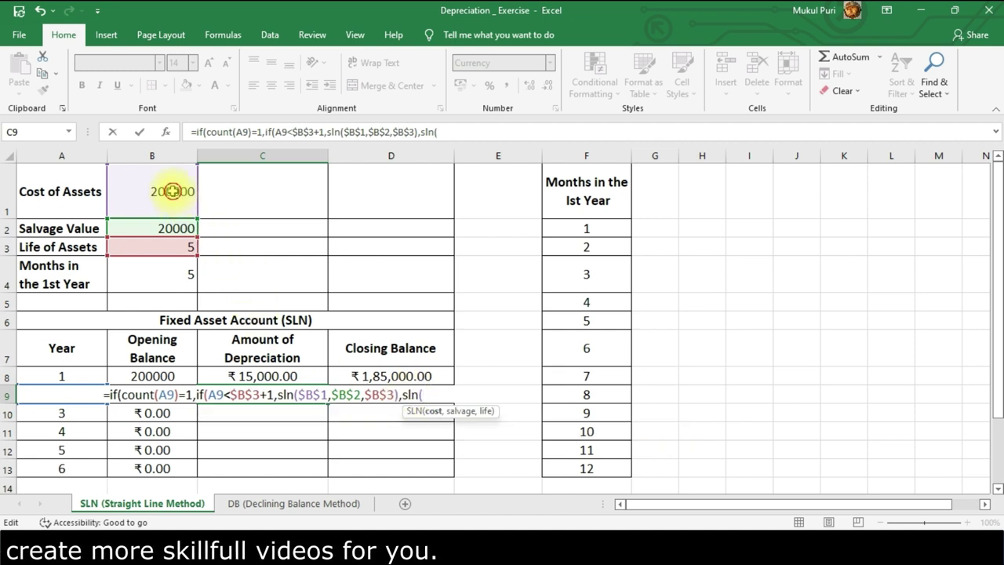
pyautogui.click(172, 191)
pyautogui.press('F4')
pyautogui.write(',')
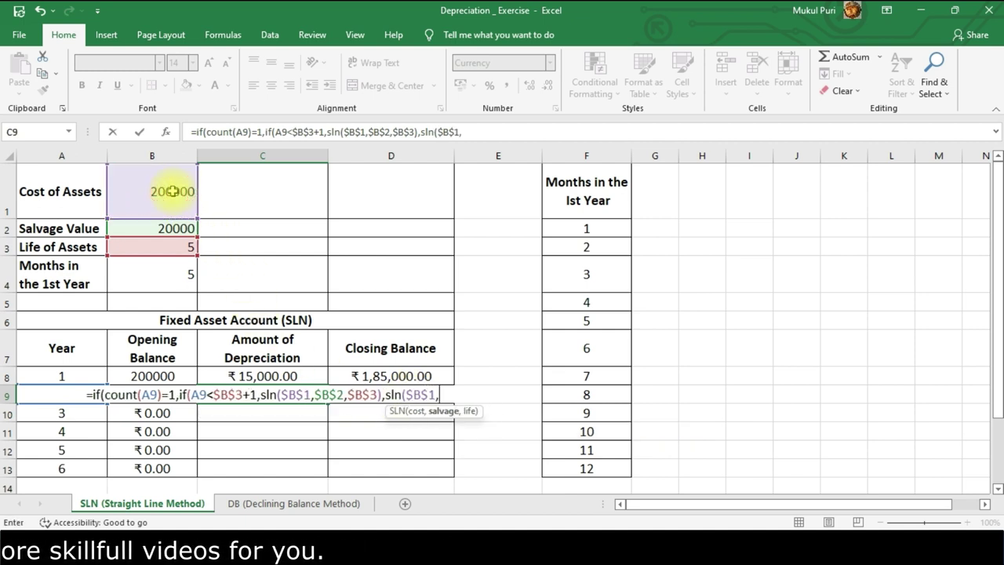
pyautogui.click(170, 227)
pyautogui.press('F4')
pyautogui.write(',')
pyautogui.click(174, 246)
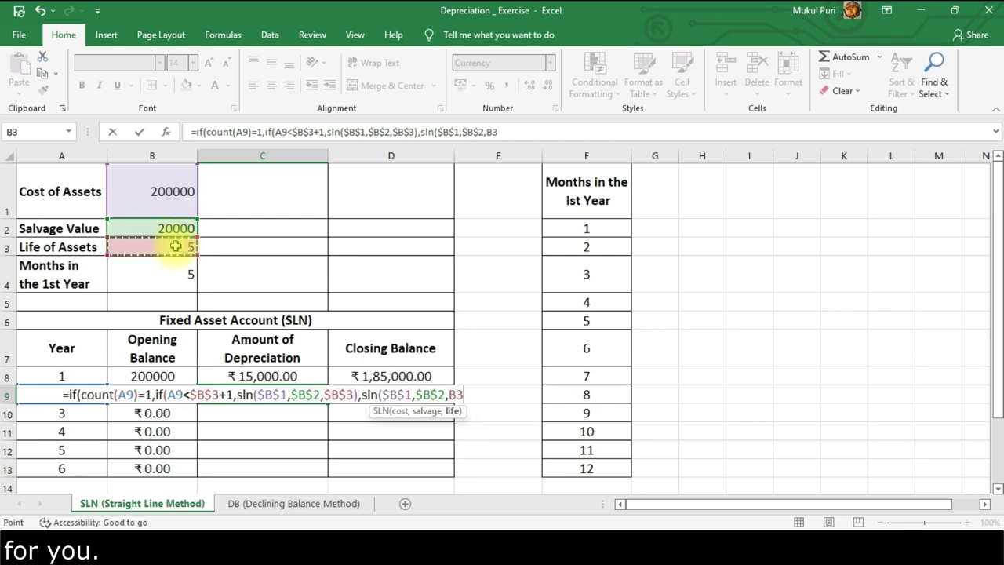
pyautogui.press('F4')
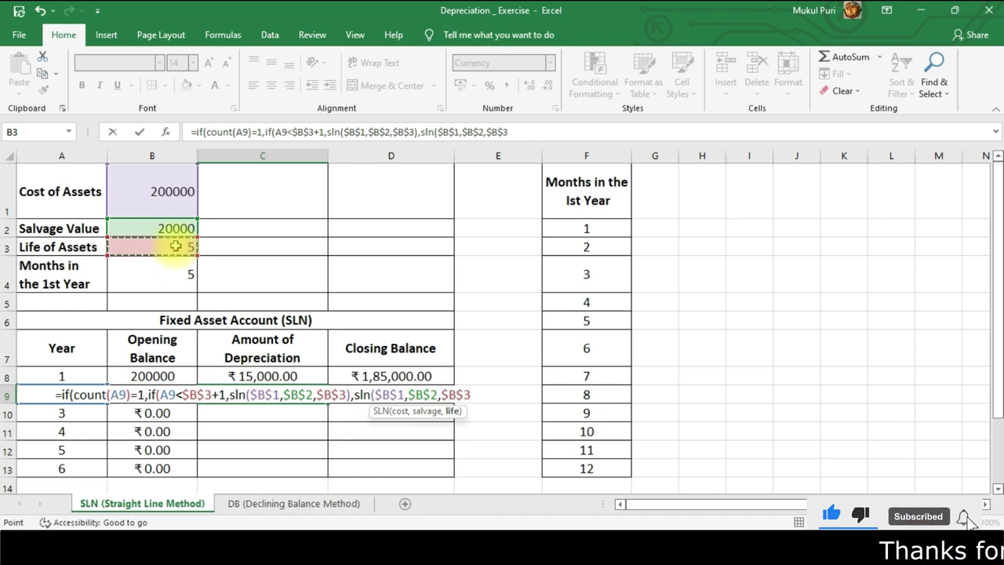
pyautogui.write(')')
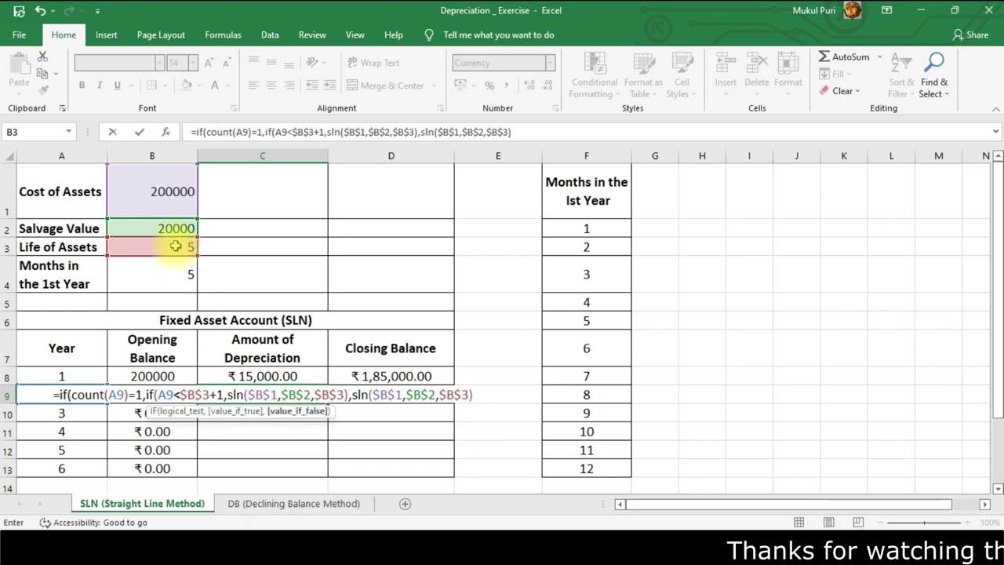
pyautogui.write('*')
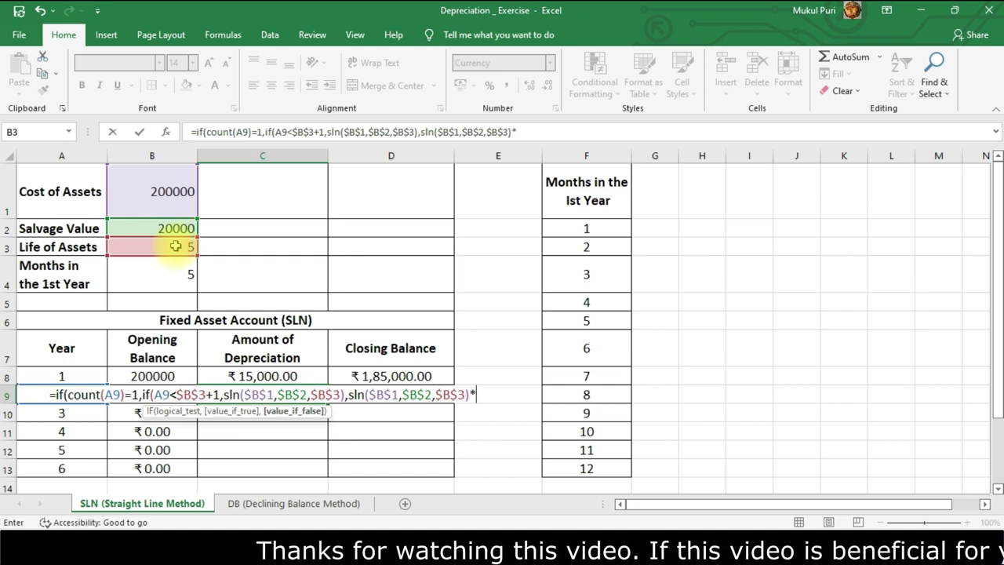
# - Prorate that SLN by (12-$B$4)/12, close the IF with an empty-string fallback, and enter it
pyautogui.write('(')
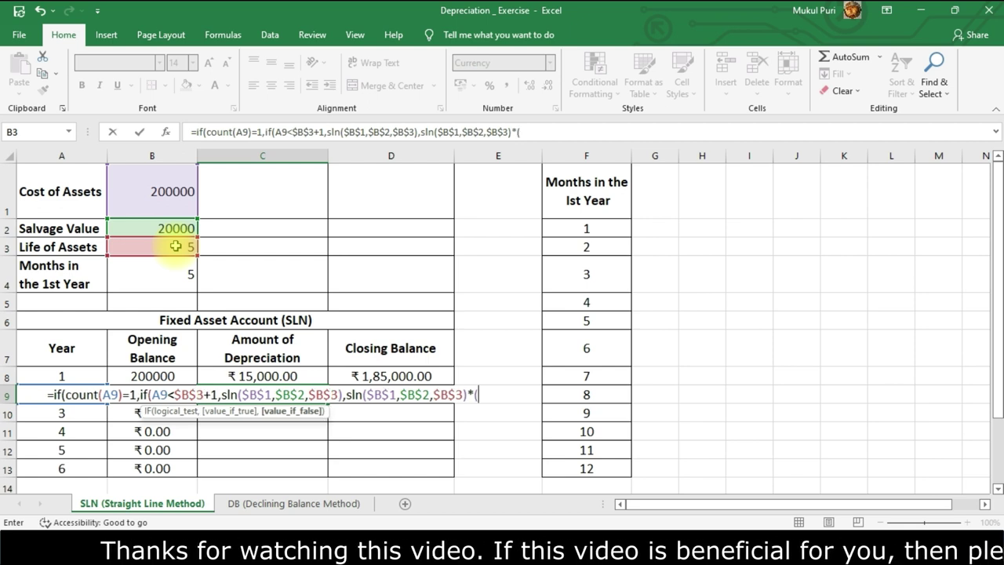
pyautogui.write('12')
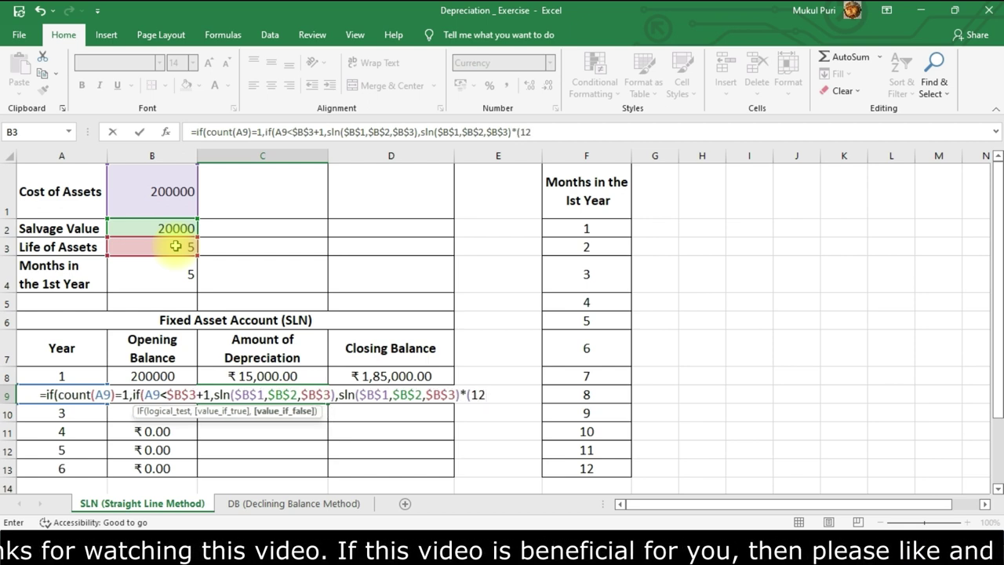
pyautogui.write('-')
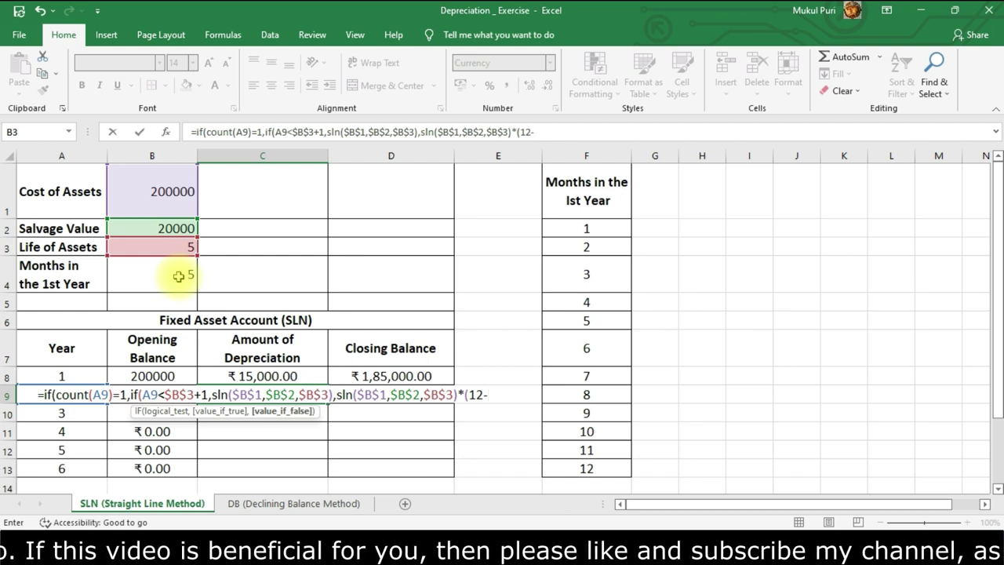
pyautogui.click(178, 276)
pyautogui.press('F4')
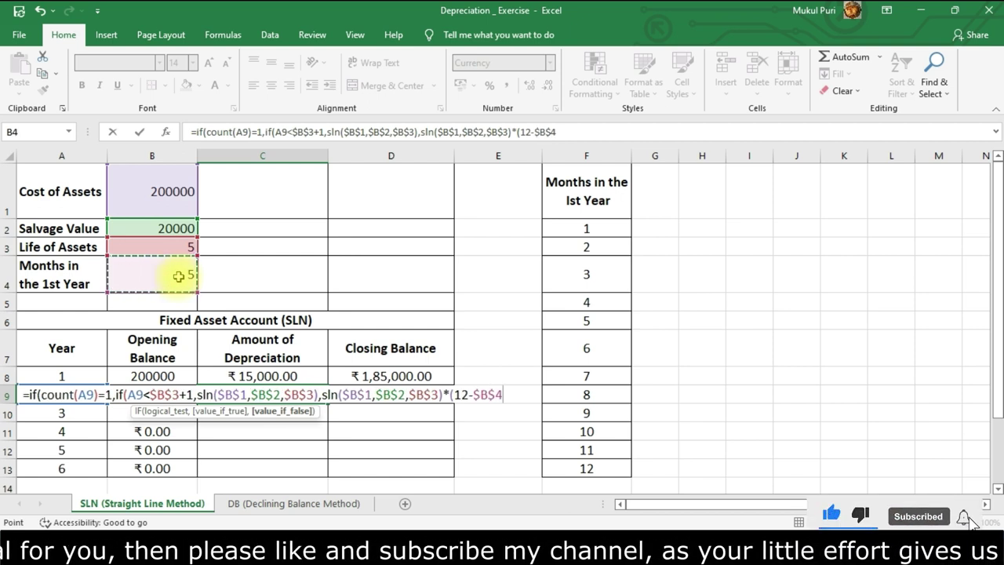
pyautogui.write(')')
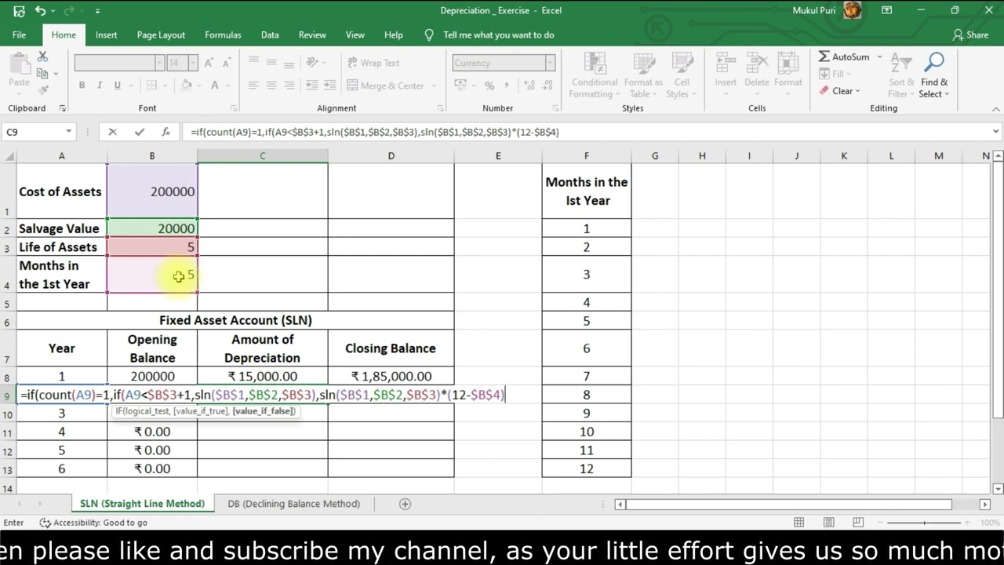
pyautogui.write('/12')
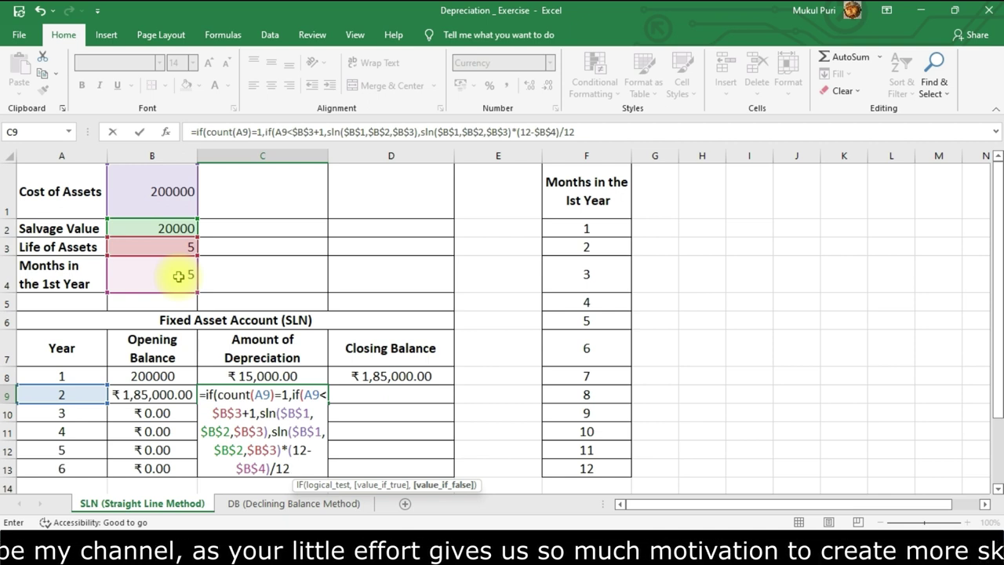
pyautogui.write(')')
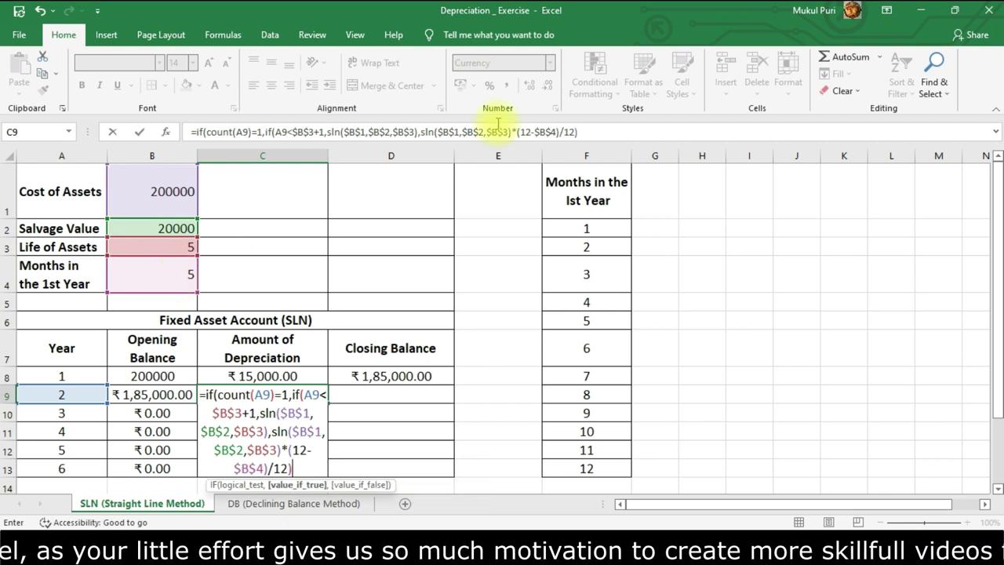
pyautogui.click(589, 132)
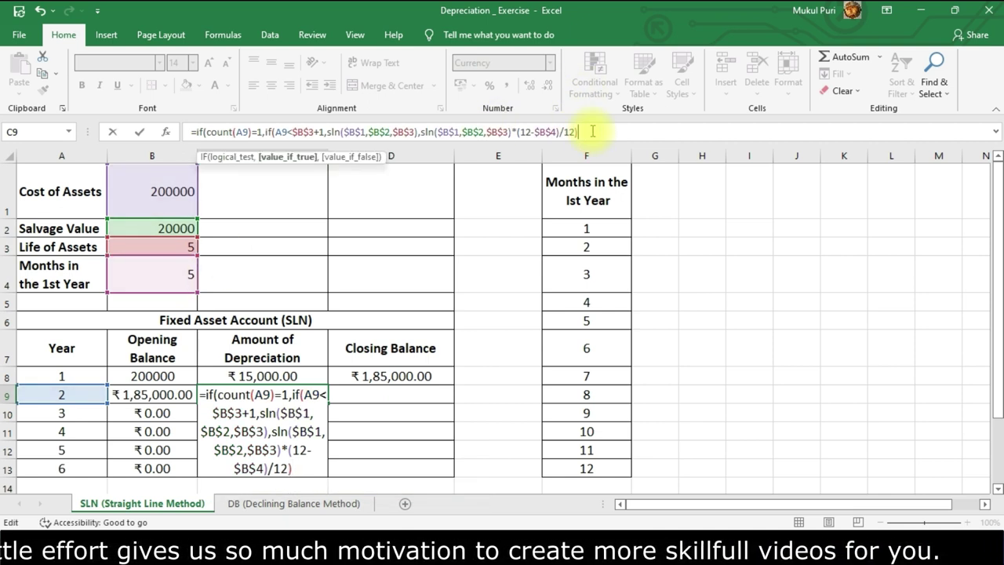
pyautogui.write(',""')
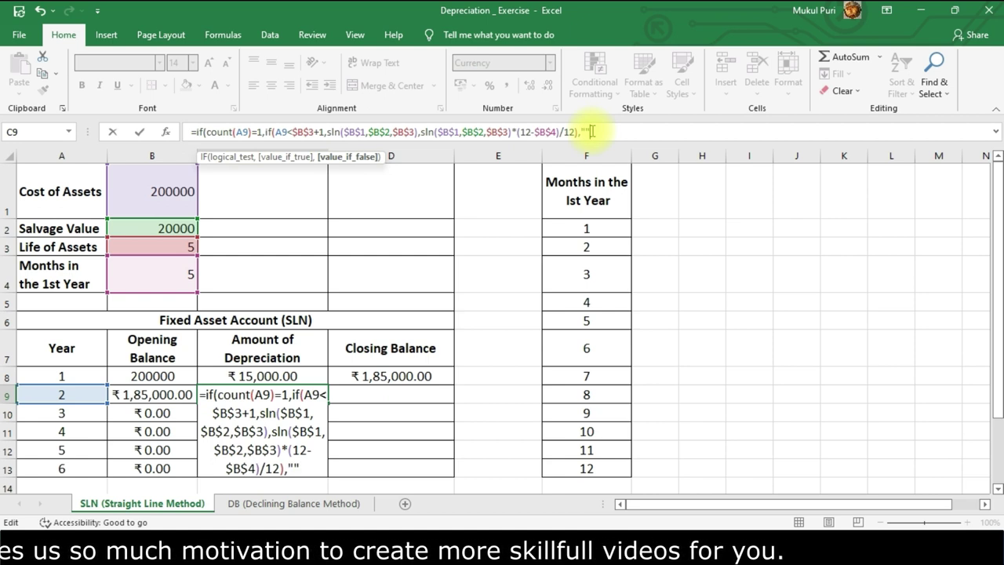
pyautogui.write(')')
pyautogui.press('Return')
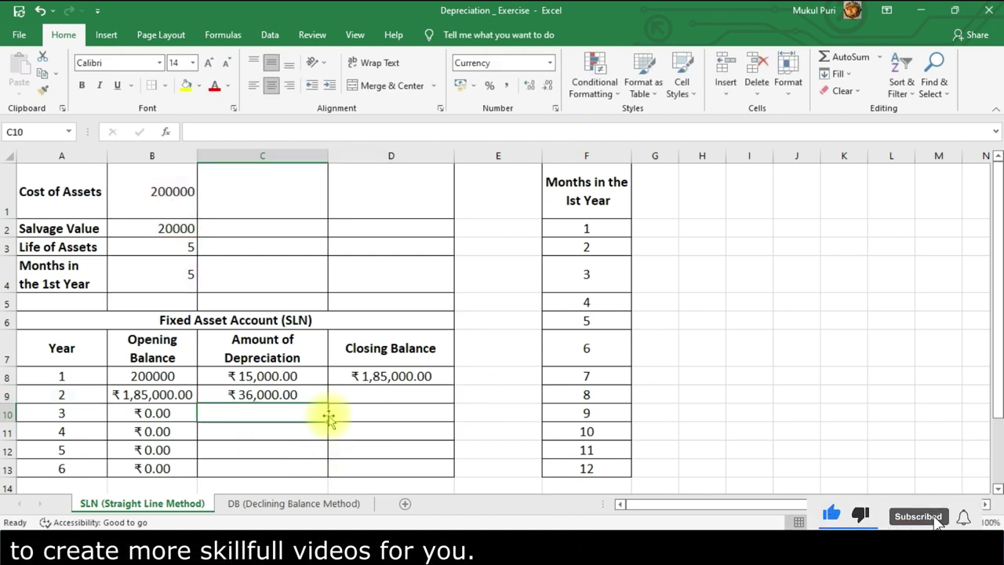
# - Fill C9's depreciation and D8's closing-balance formulas down to row 13
pyautogui.click(307, 395)
pyautogui.moveTo(328, 403); pyautogui.dragTo(322, 468)
pyautogui.click(423, 376)
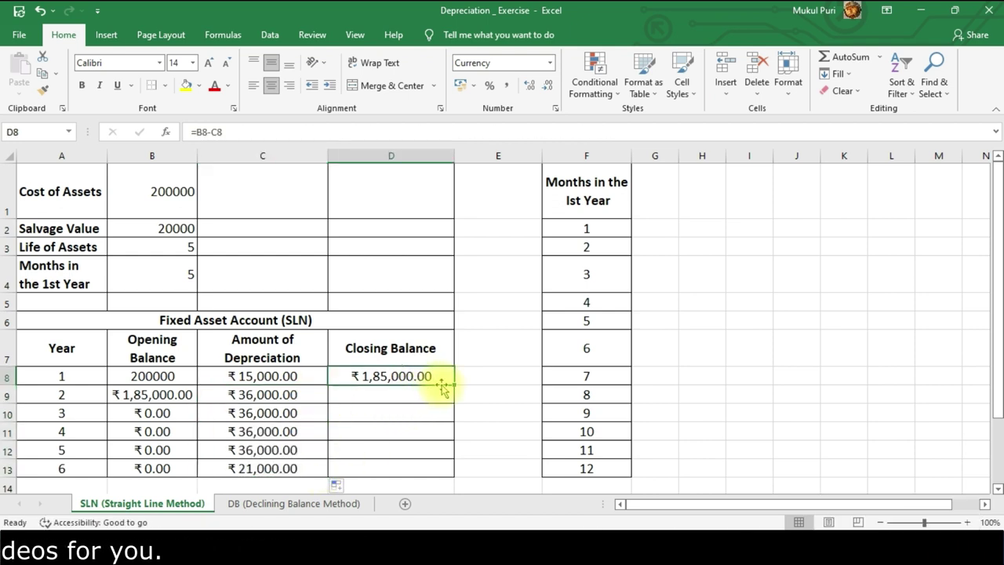
pyautogui.moveTo(455, 384); pyautogui.dragTo(455, 474)
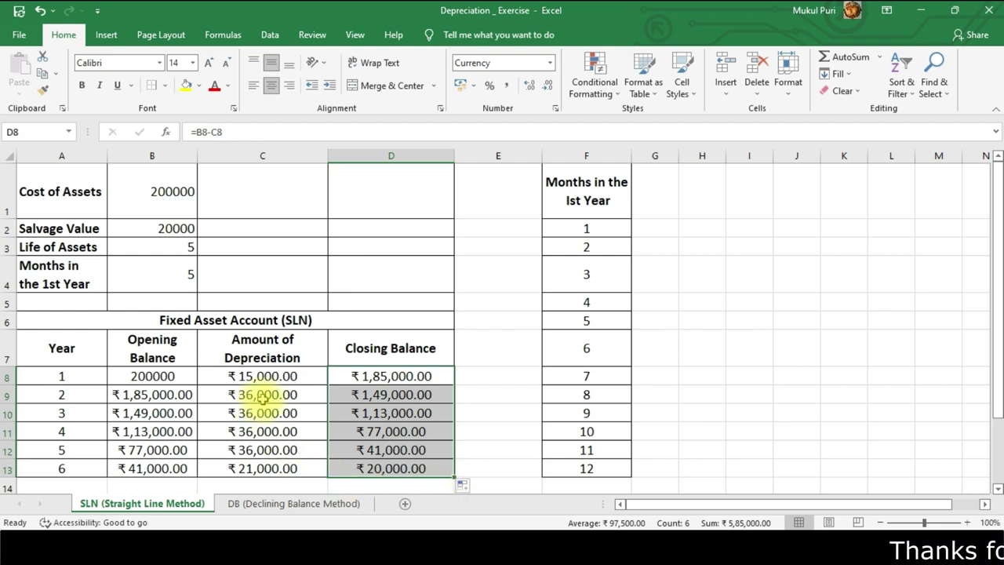
# - Check the copied depreciation formulas for years 2 through 6 in C9:C13
pyautogui.click(265, 396)
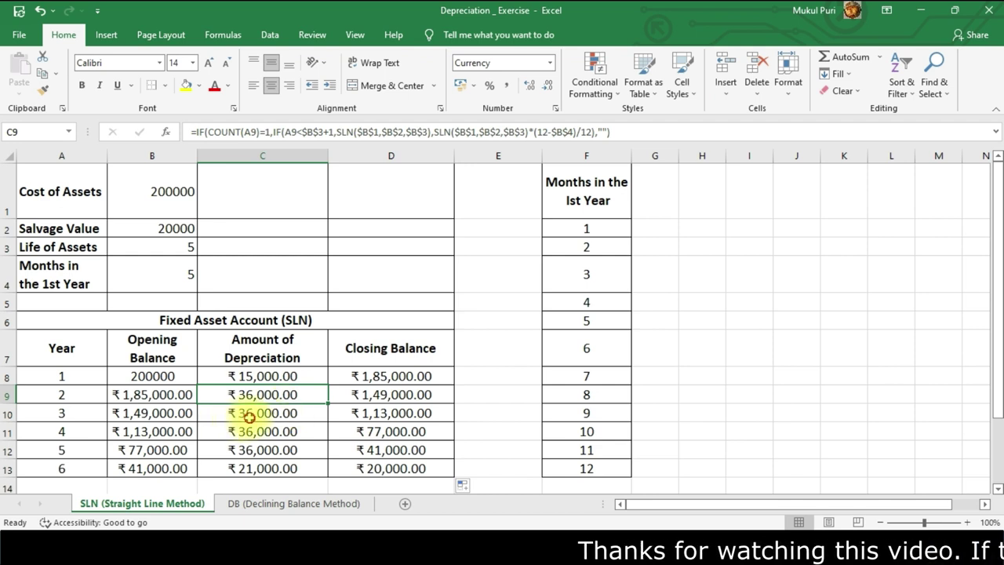
pyautogui.click(243, 416)
pyautogui.click(255, 435)
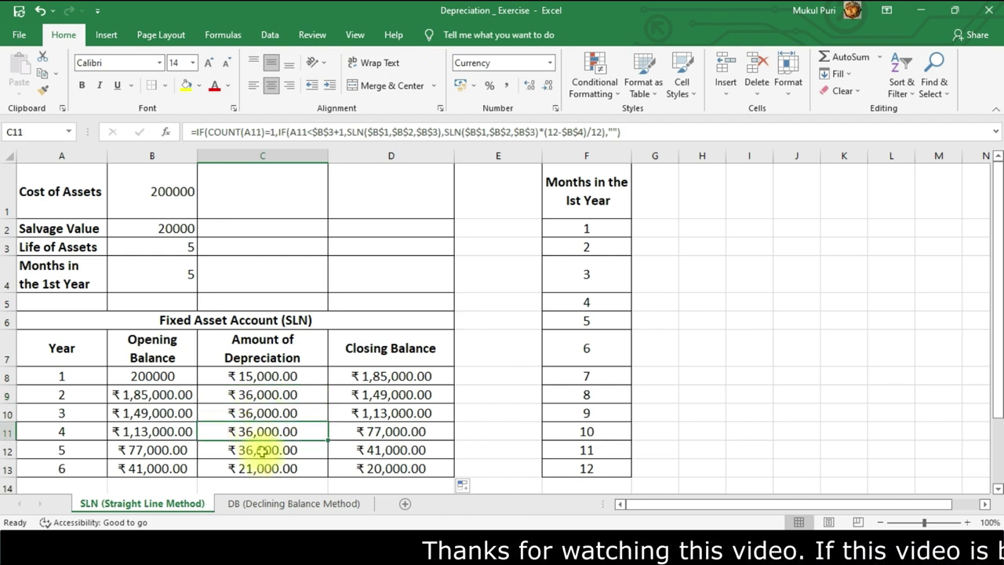
pyautogui.click(262, 451)
pyautogui.click(263, 468)
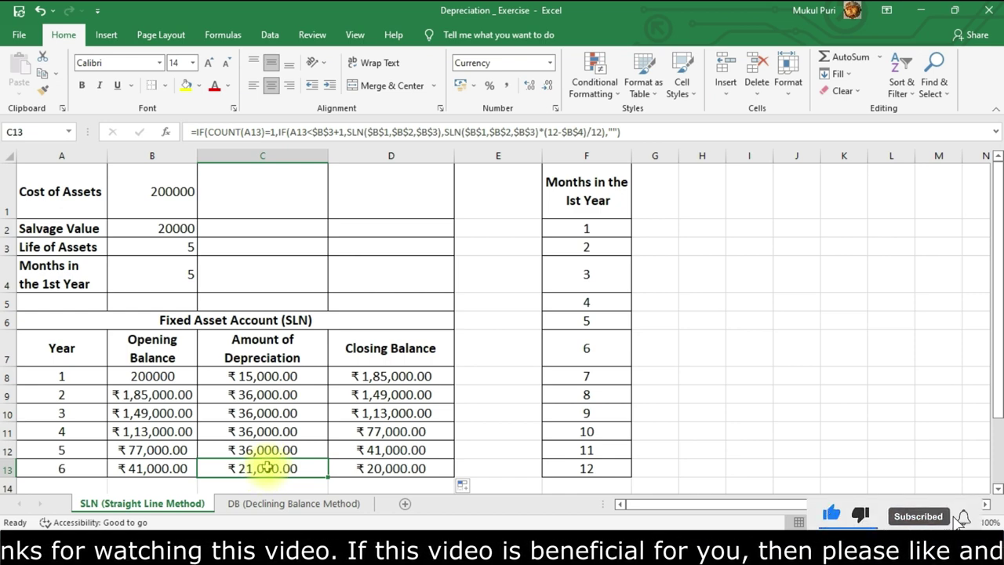
# - Use B4's dropdown to set months in the first year to 1, then to 10
pyautogui.click(186, 273)
pyautogui.click(204, 287)
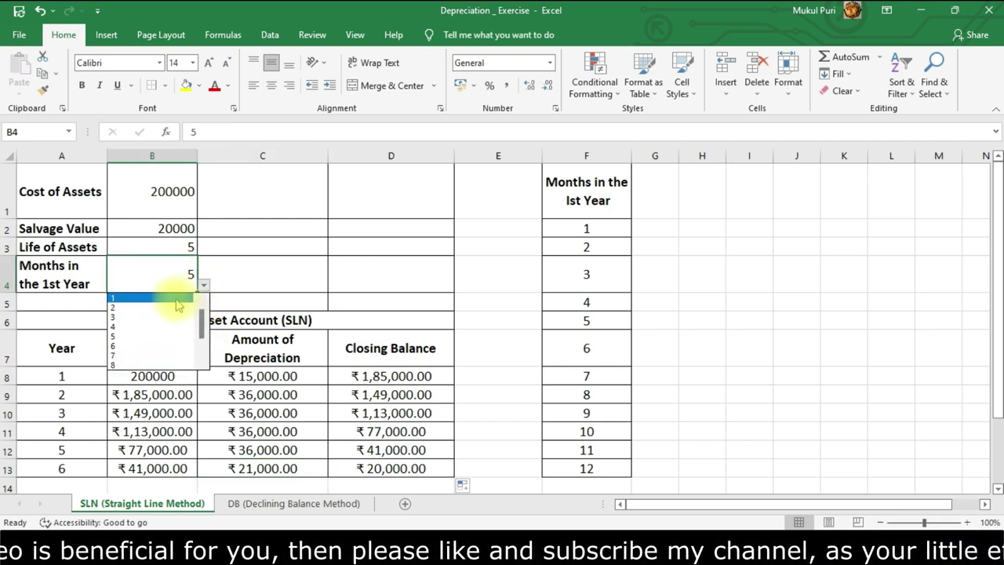
pyautogui.click(176, 299)
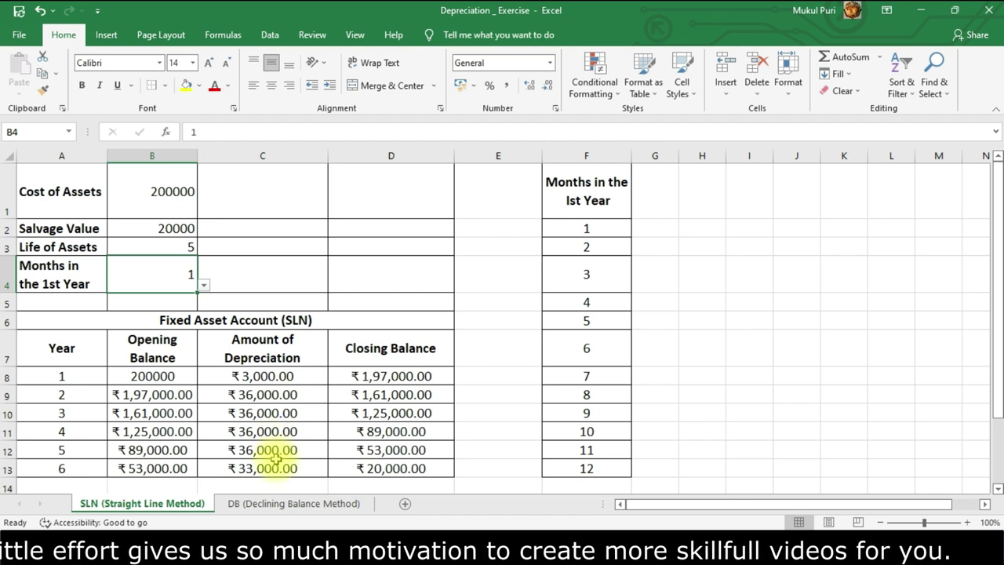
pyautogui.click(204, 286)
pyautogui.moveTo(202, 326); pyautogui.dragTo(201, 349)
pyautogui.click(185, 346)
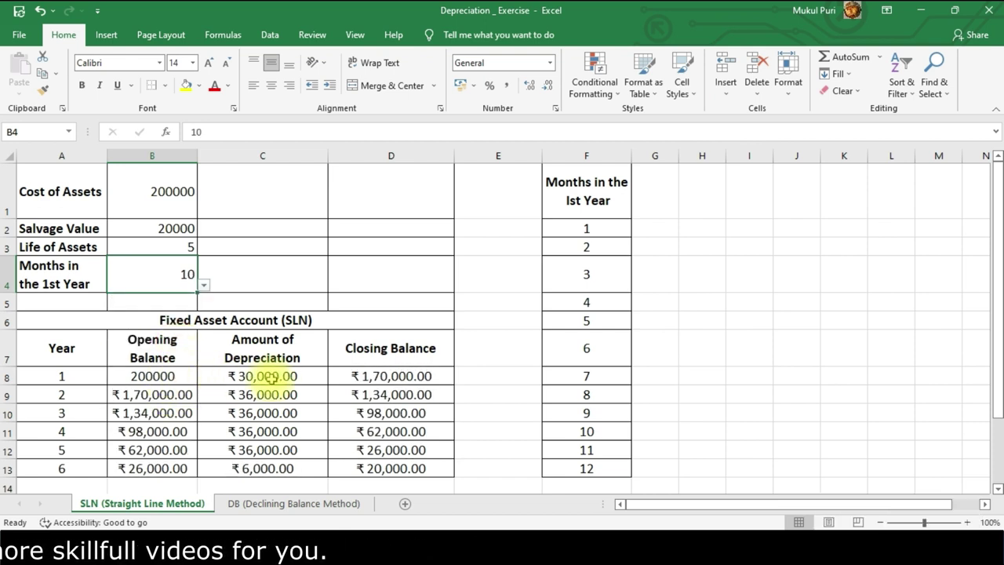
# - Inspect the recalculated depreciation formulas for years 2, 4, 5 and 6
pyautogui.click(272, 398)
pyautogui.click(271, 431)
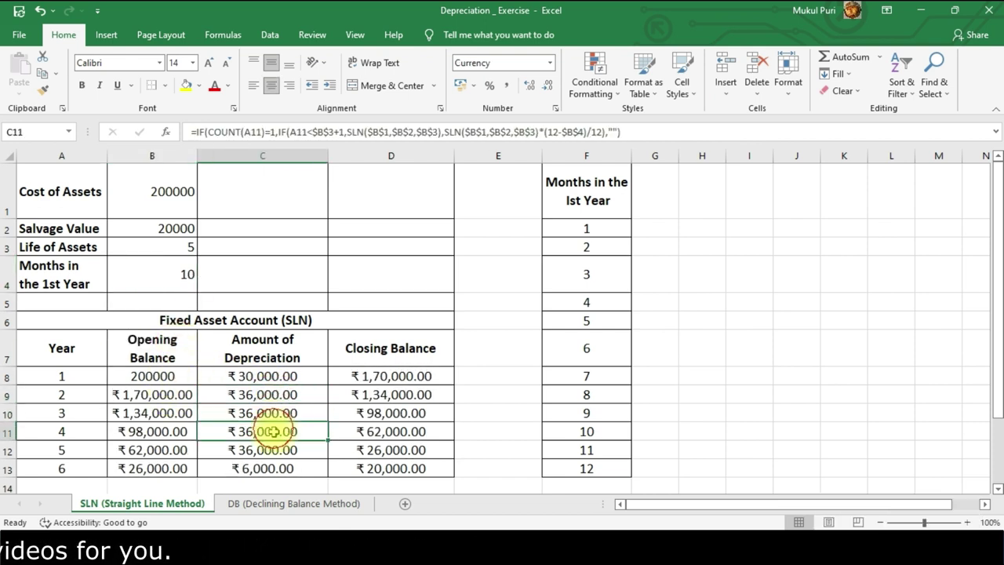
pyautogui.click(271, 450)
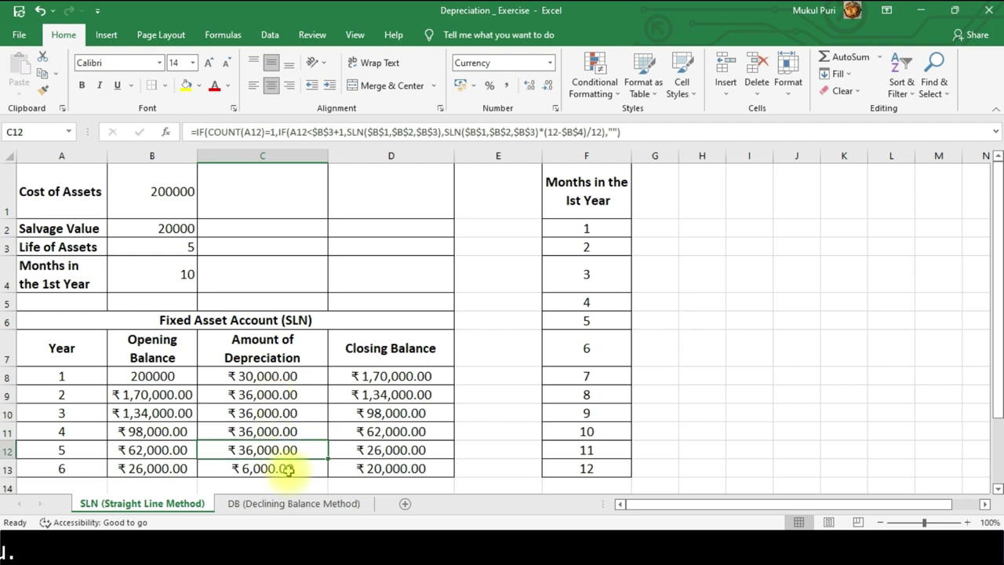
pyautogui.click(286, 469)
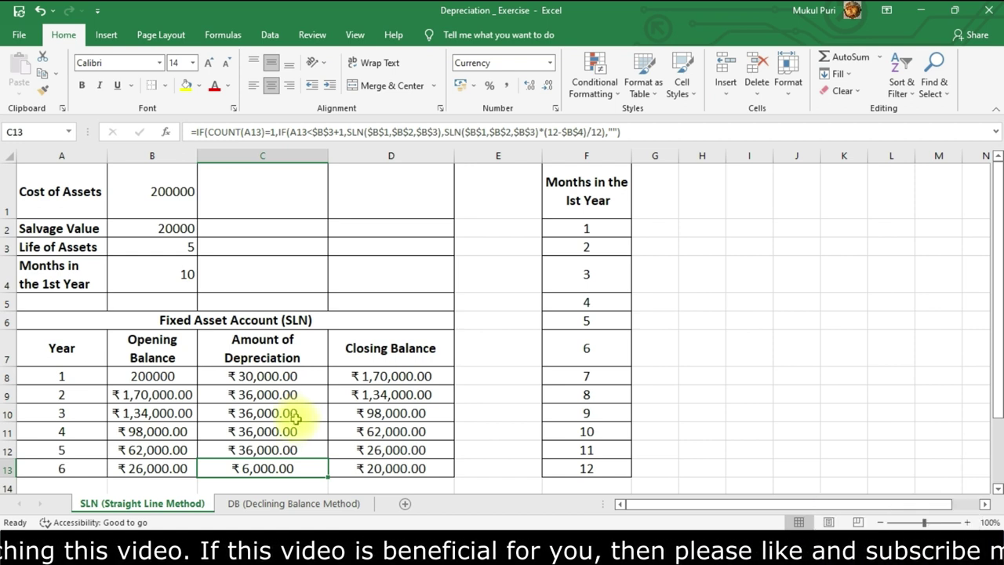
# - On the DB sheet, give B4 List data validation sourced from the months range
pyautogui.click(236, 503)
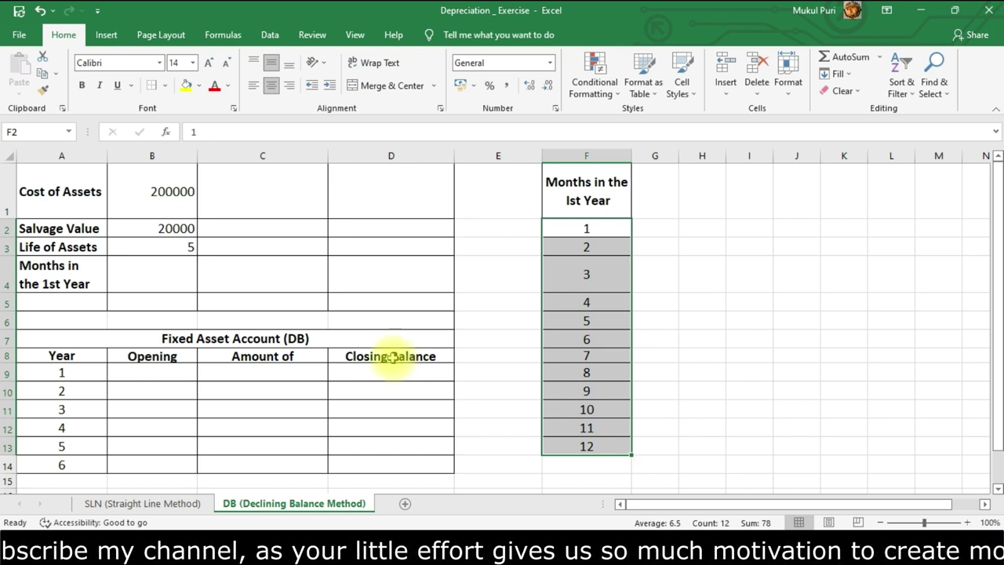
pyautogui.click(151, 273)
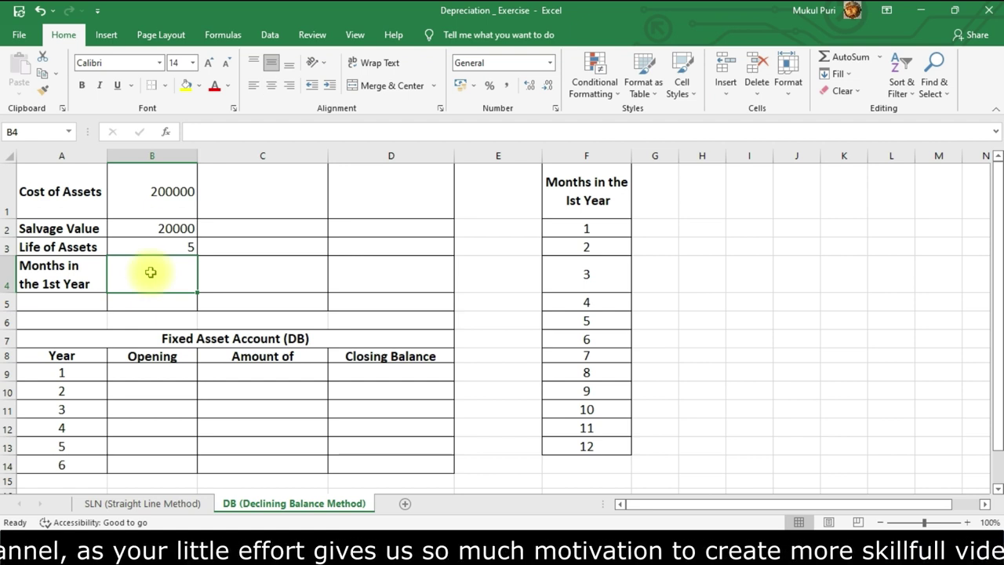
pyautogui.click(270, 35)
pyautogui.click(547, 92)
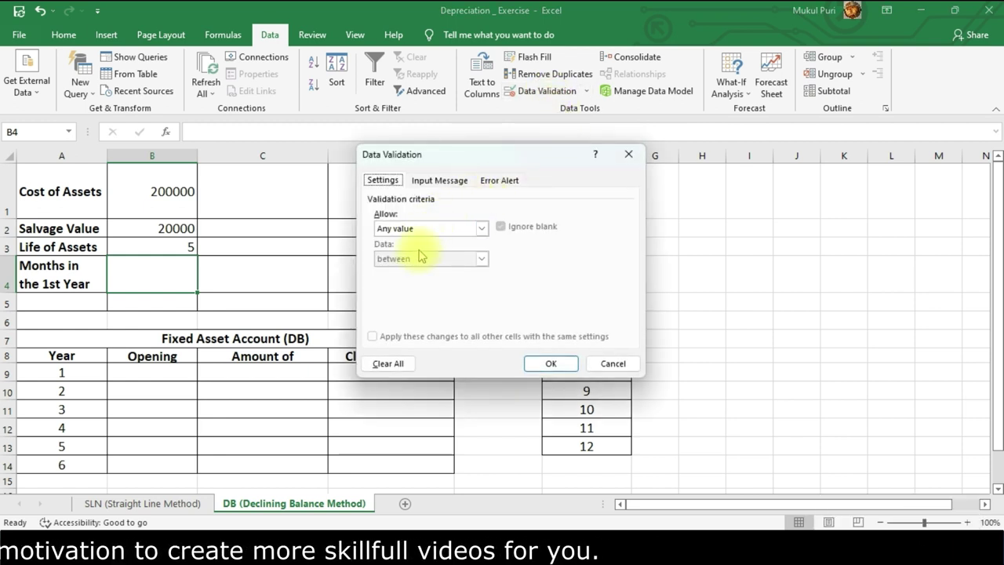
pyautogui.click(420, 228)
pyautogui.click(419, 267)
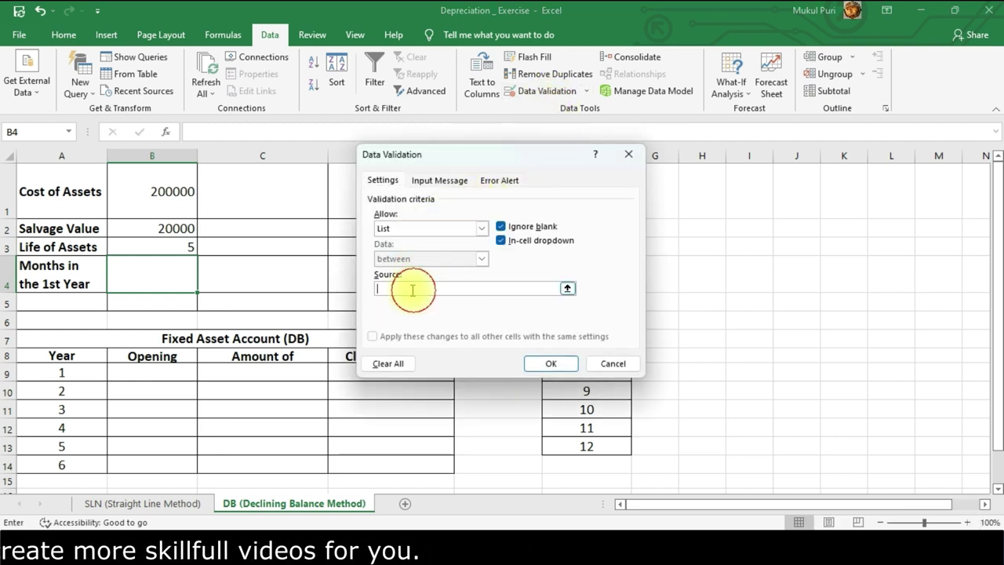
pyautogui.click(410, 289)
pyautogui.write('ths')
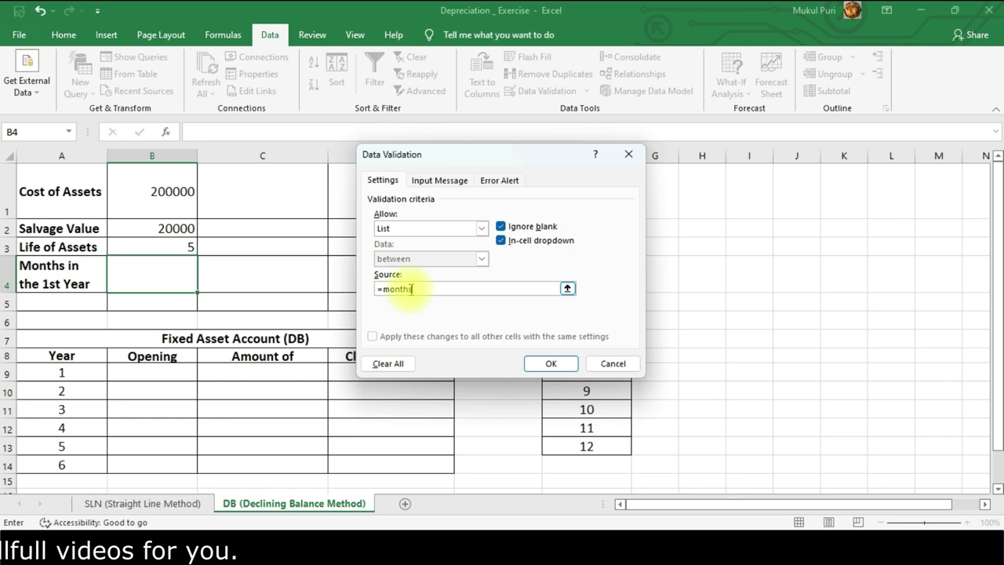
pyautogui.click(550, 363)
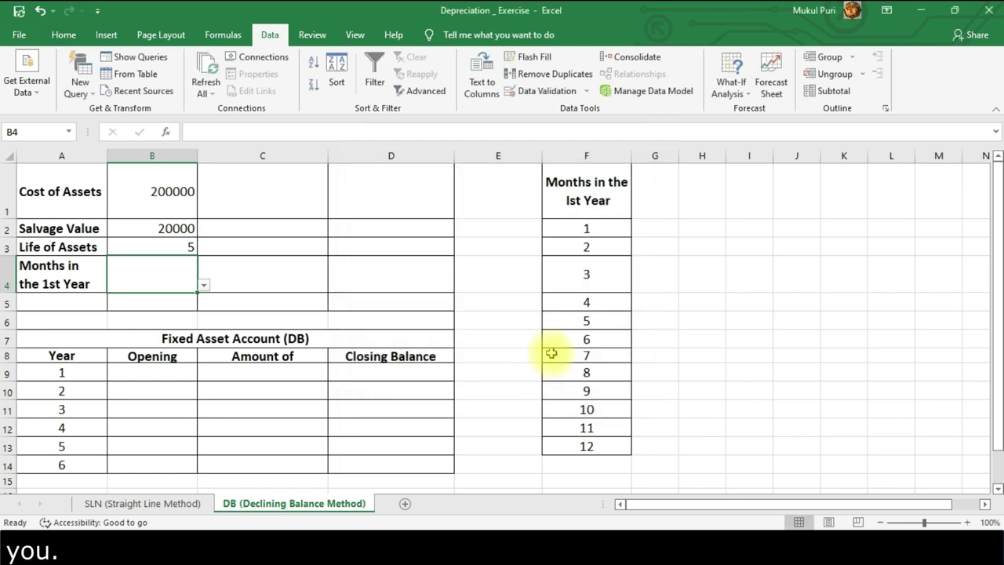
# - Name the month numbers 1–12 in F2:F13 as the 'months' range
pyautogui.moveTo(606, 236); pyautogui.dragTo(600, 446)
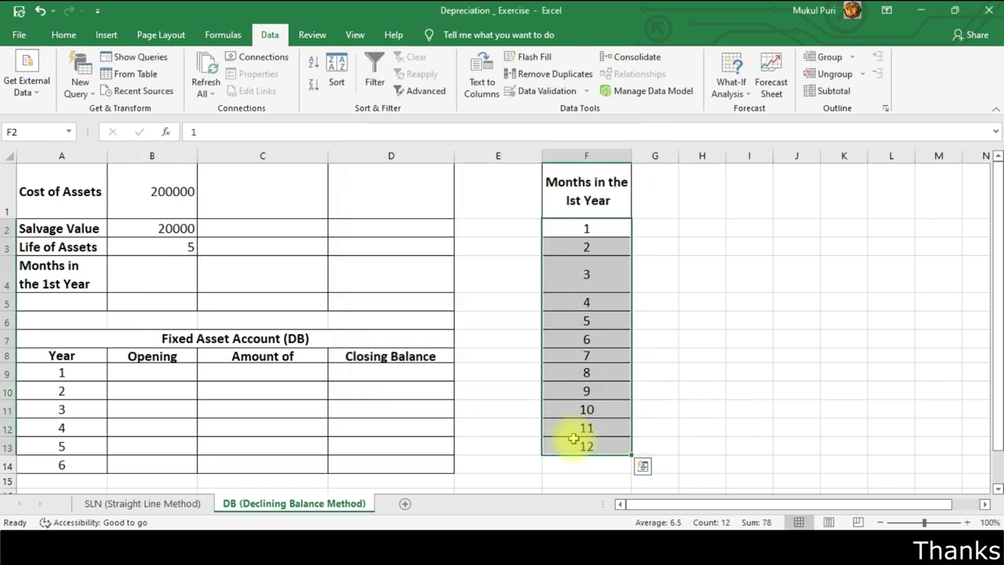
pyautogui.click(14, 126)
pyautogui.write('mon')
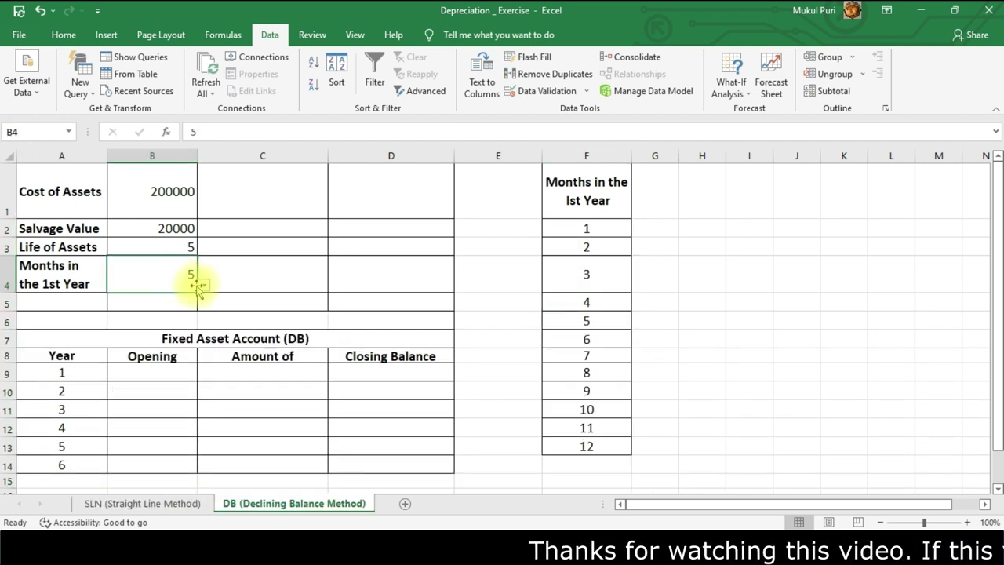
# - Use B4's new dropdown to try 9, then set months in the first year to 5
pyautogui.click(203, 286)
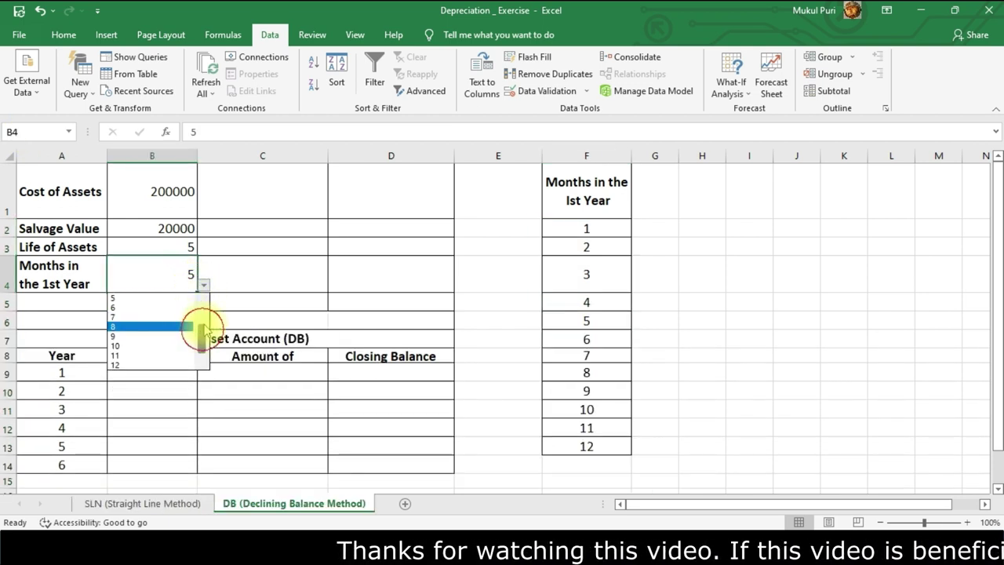
pyautogui.click(204, 285)
pyautogui.click(203, 286)
pyautogui.click(175, 352)
pyautogui.click(204, 286)
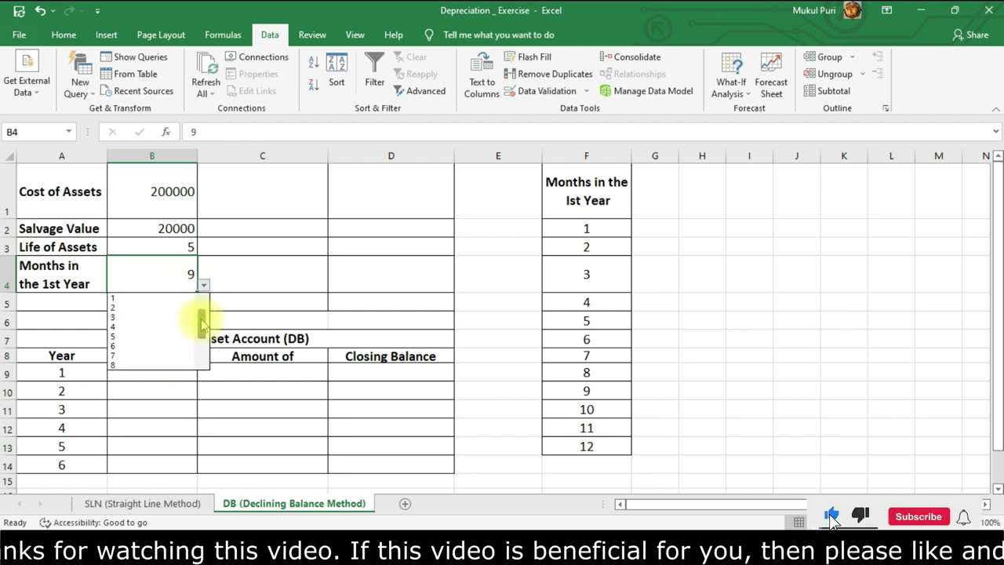
pyautogui.click(175, 337)
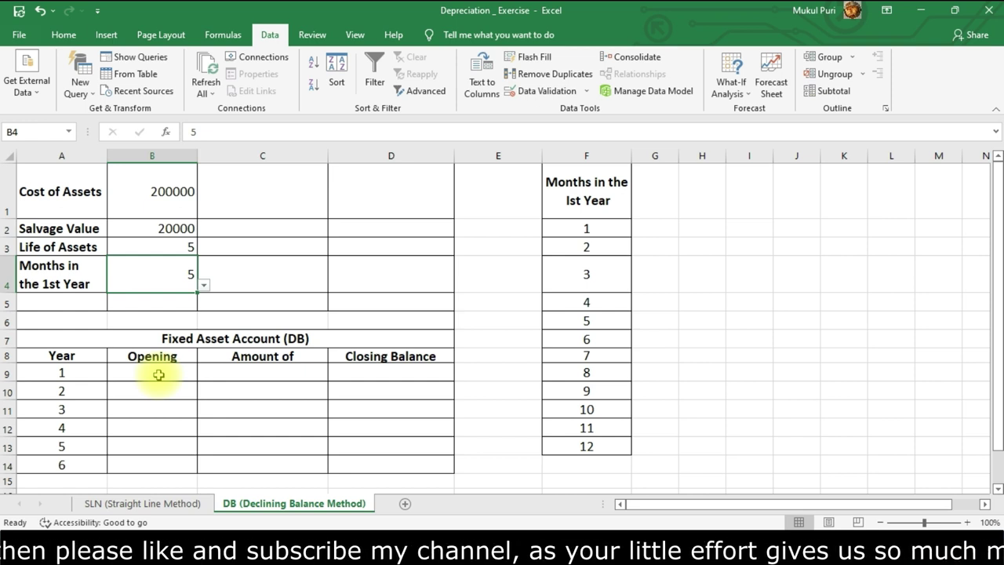
# - Link year 1's opening balance B9 to the cost of assets with =B1
pyautogui.press('Down')
pyautogui.press('Down')
pyautogui.press('Down')
pyautogui.press('Down')
pyautogui.press('Down')
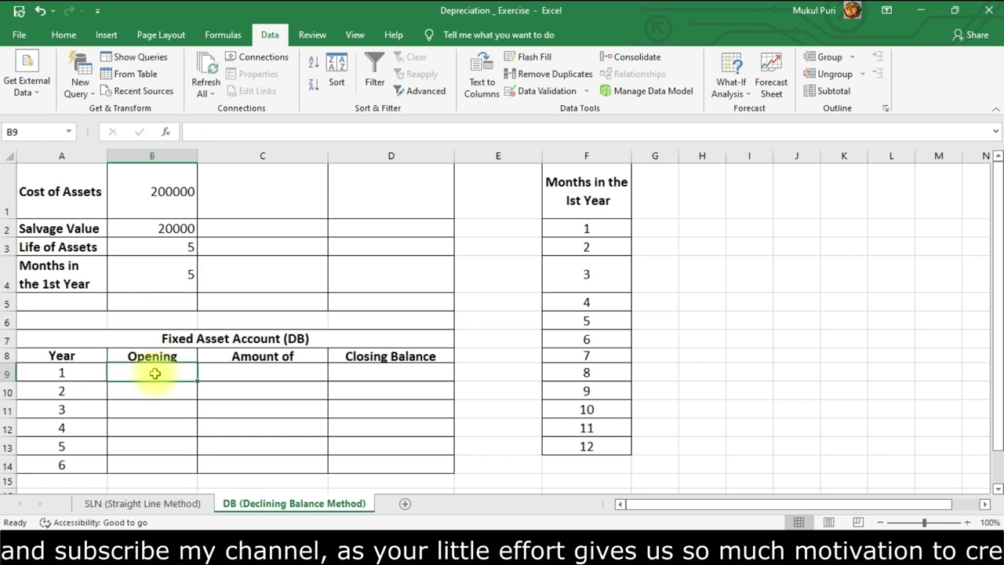
pyautogui.write('=')
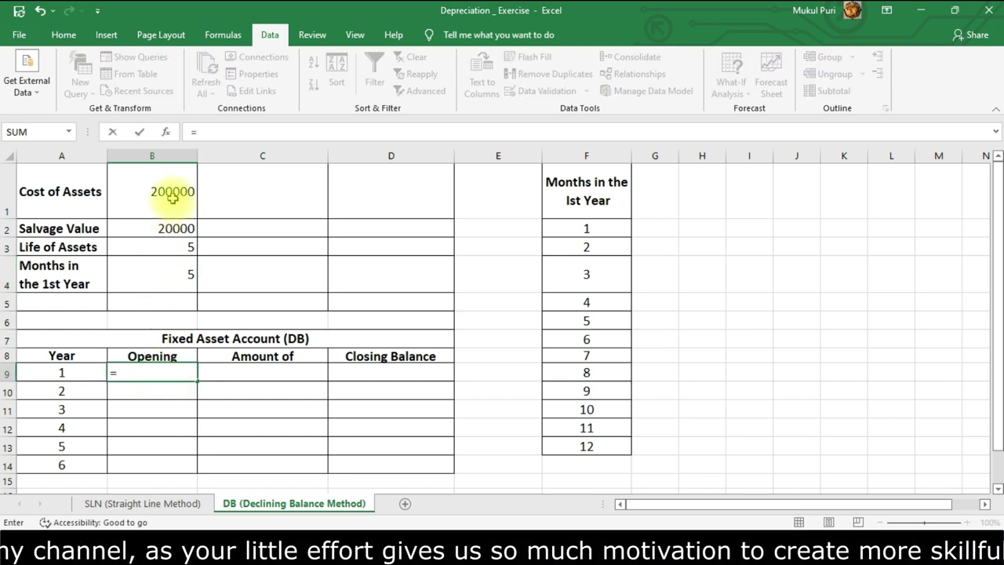
pyautogui.click(173, 197)
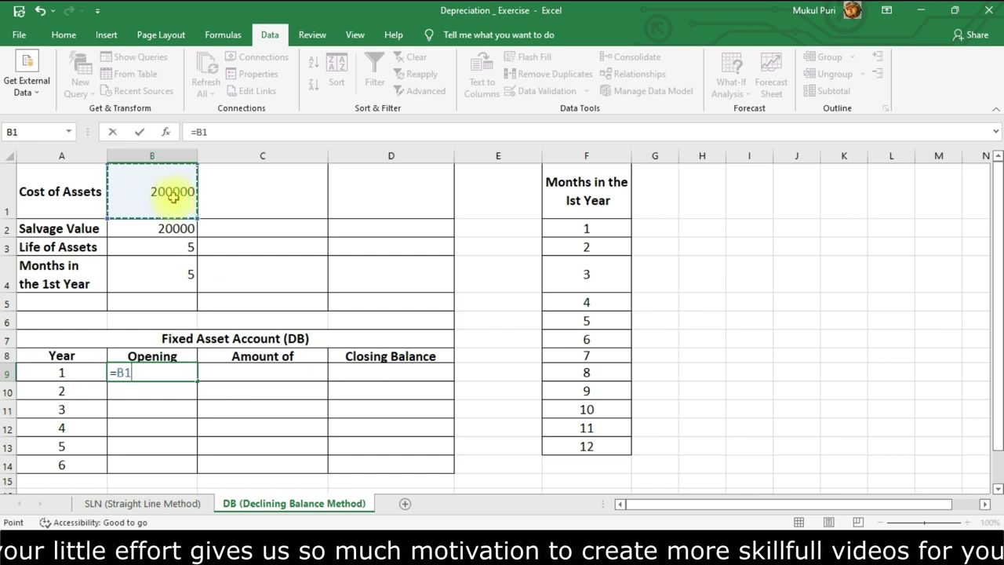
pyautogui.press('Return')
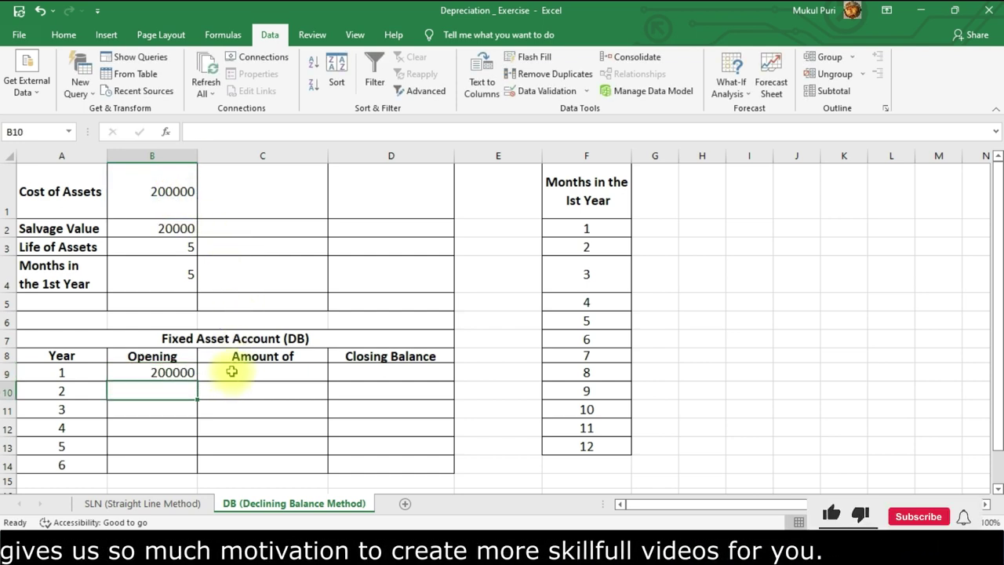
# - Centre the values in B9:D14 and begin C9's formula with =IF(
pyautogui.moveTo(171, 377); pyautogui.dragTo(383, 464)
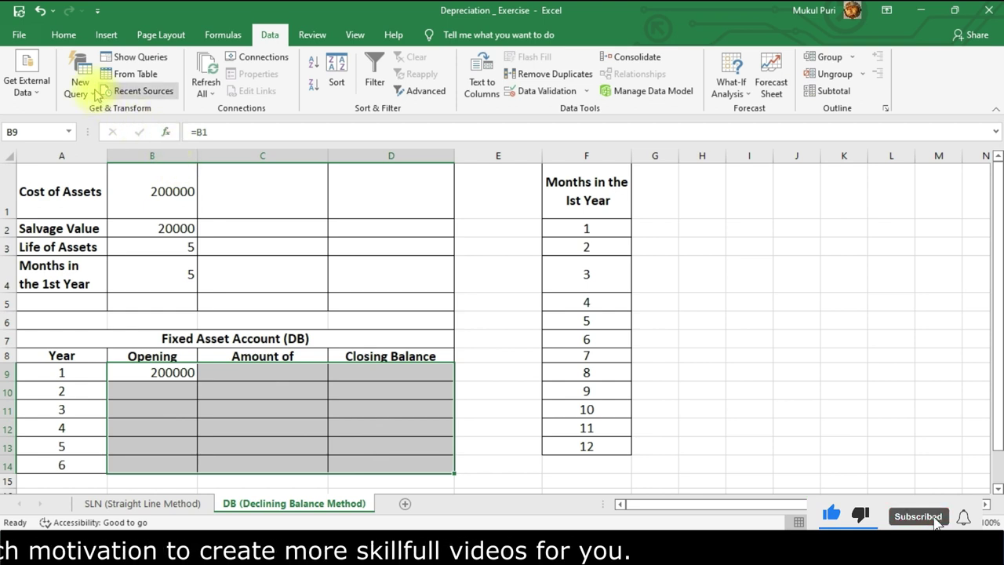
pyautogui.click(65, 34)
pyautogui.click(270, 84)
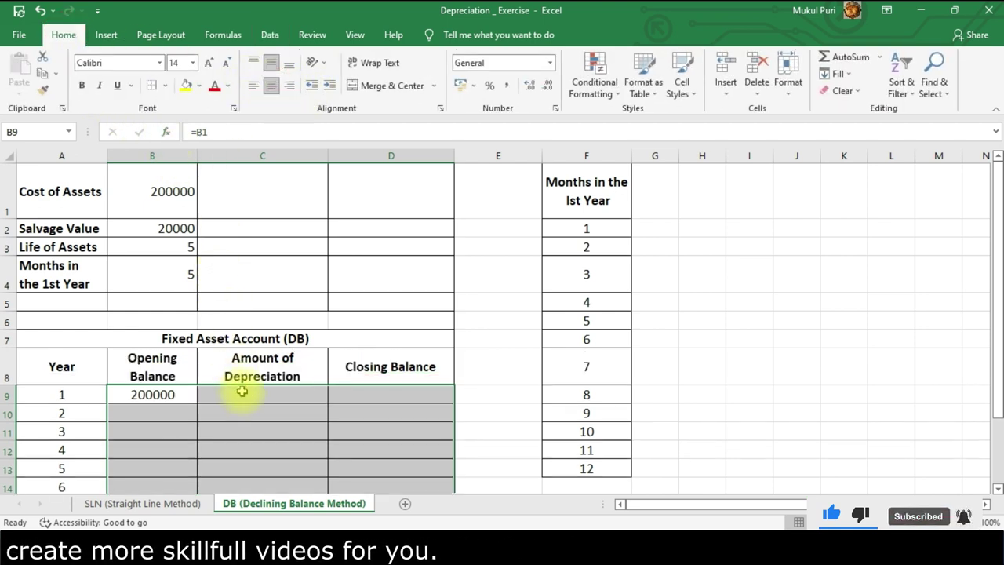
pyautogui.click(296, 390)
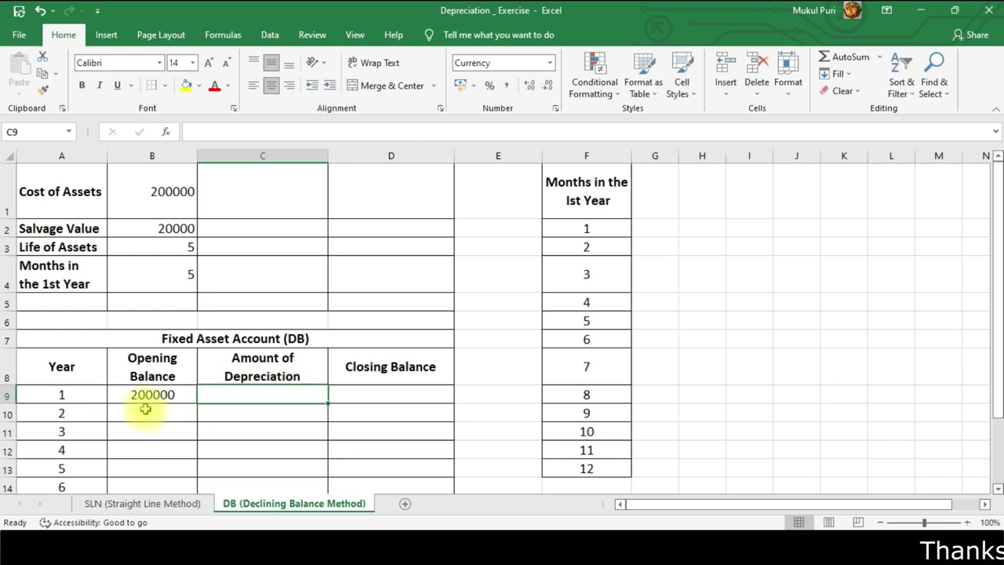
pyautogui.write('=')
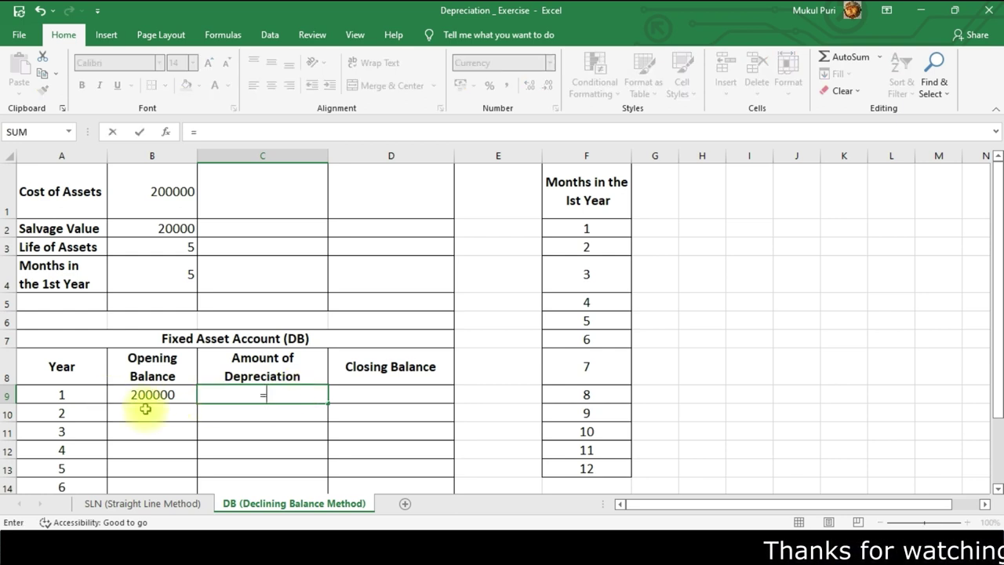
pyautogui.write('if(')
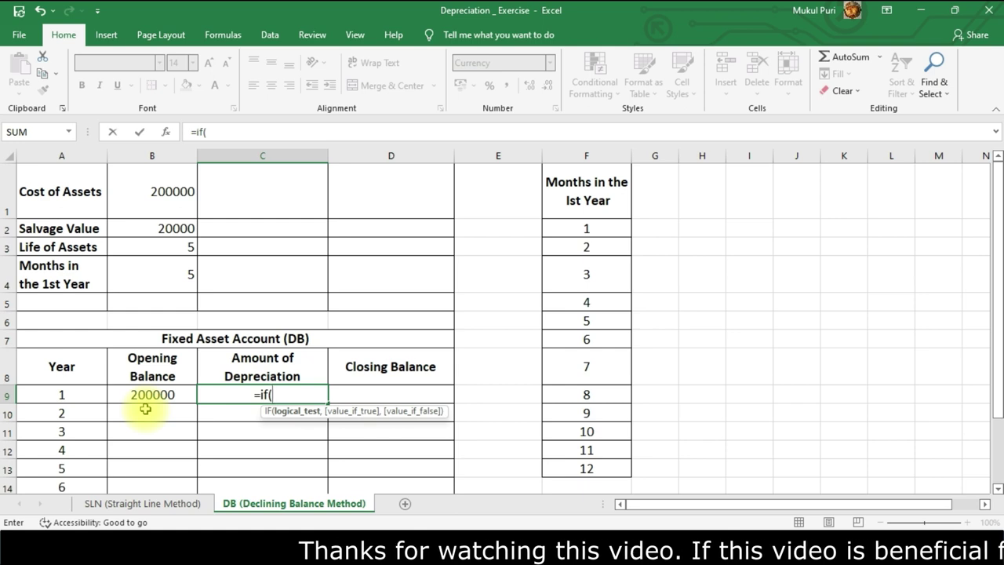
# - Add the COUNT(A9)=1 test and start DB($B$1,$B$2,$B$3 in C9's formula
pyautogui.write('count(')
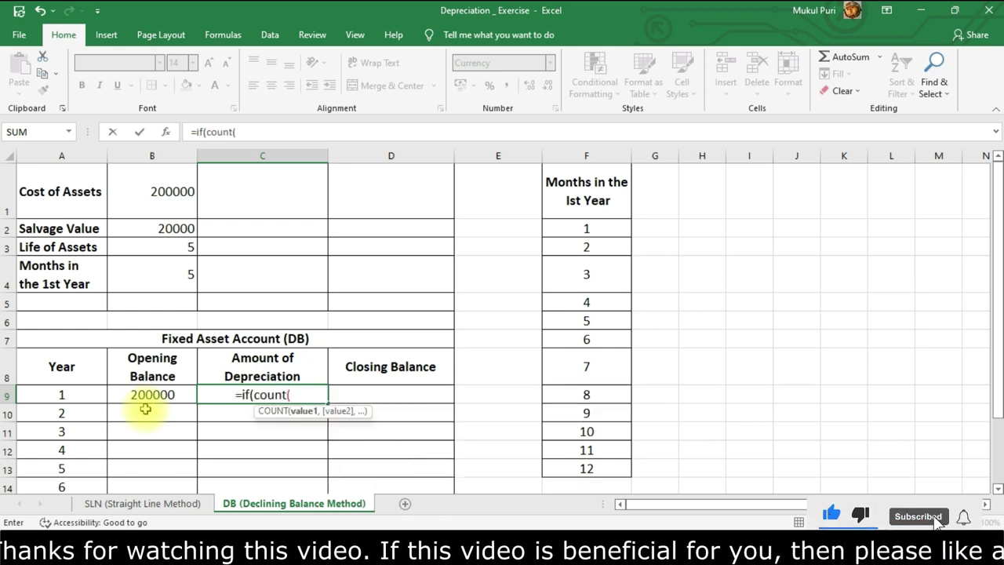
pyautogui.click(90, 395)
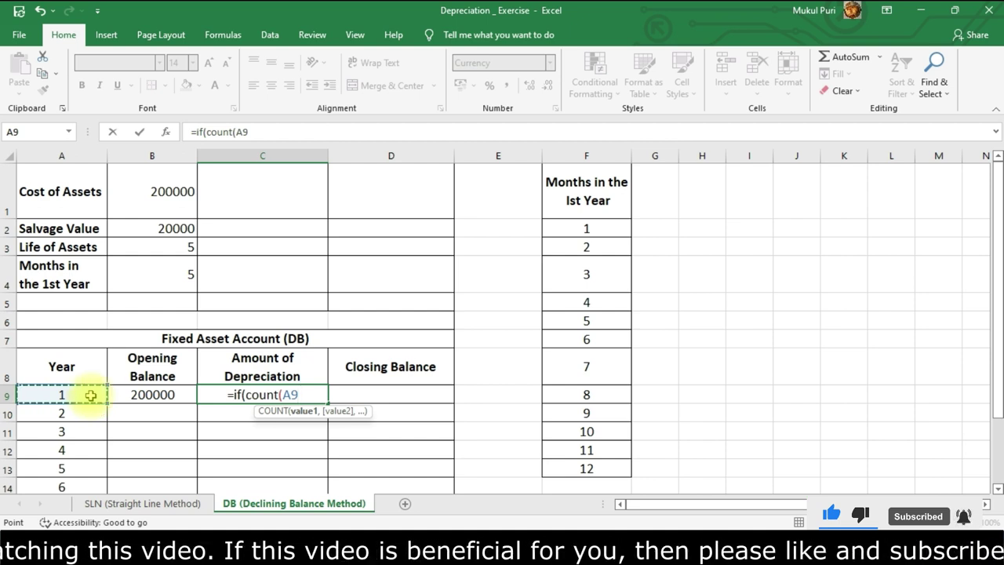
pyautogui.write(')=1,db')
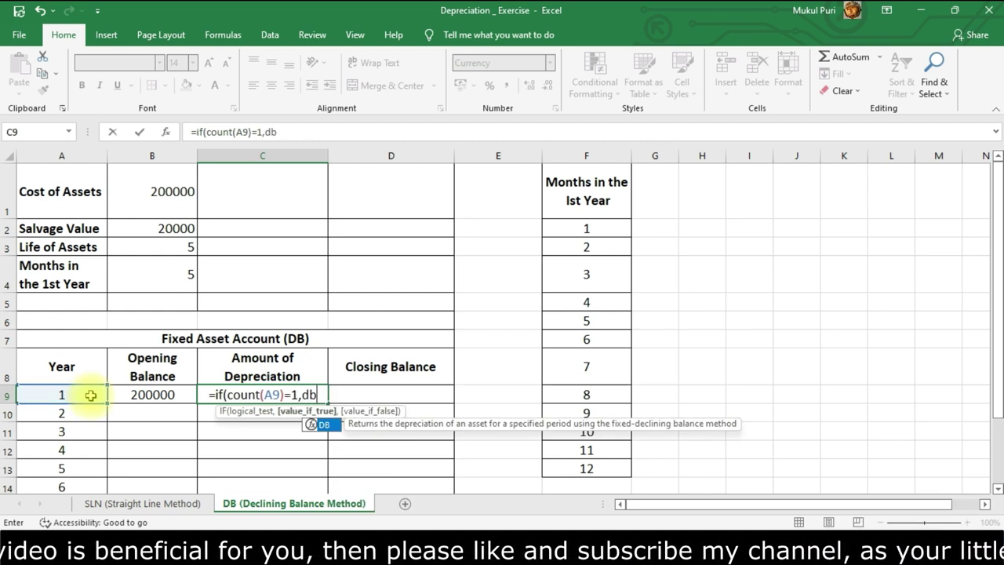
pyautogui.write('(')
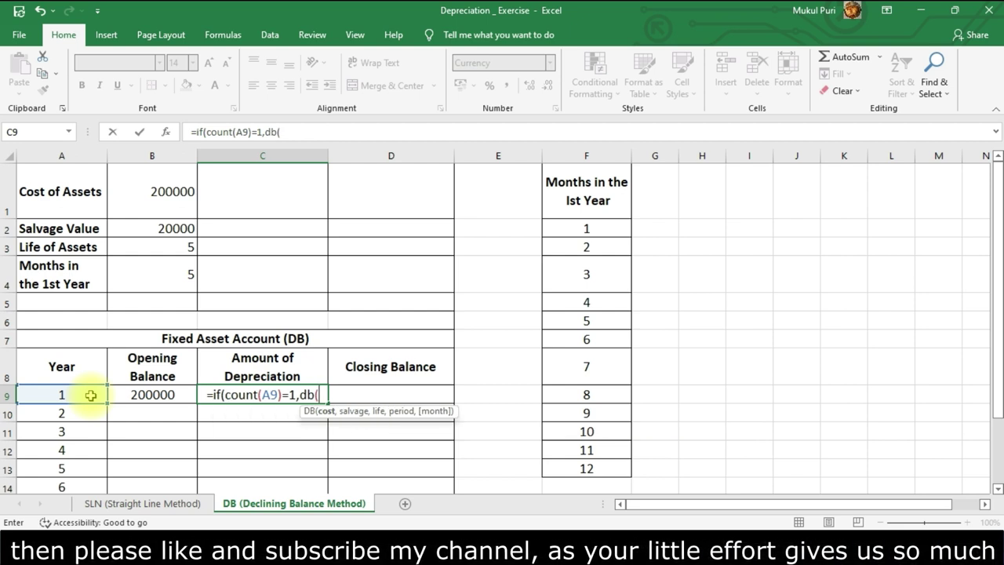
pyautogui.write('b1')
pyautogui.press('F4')
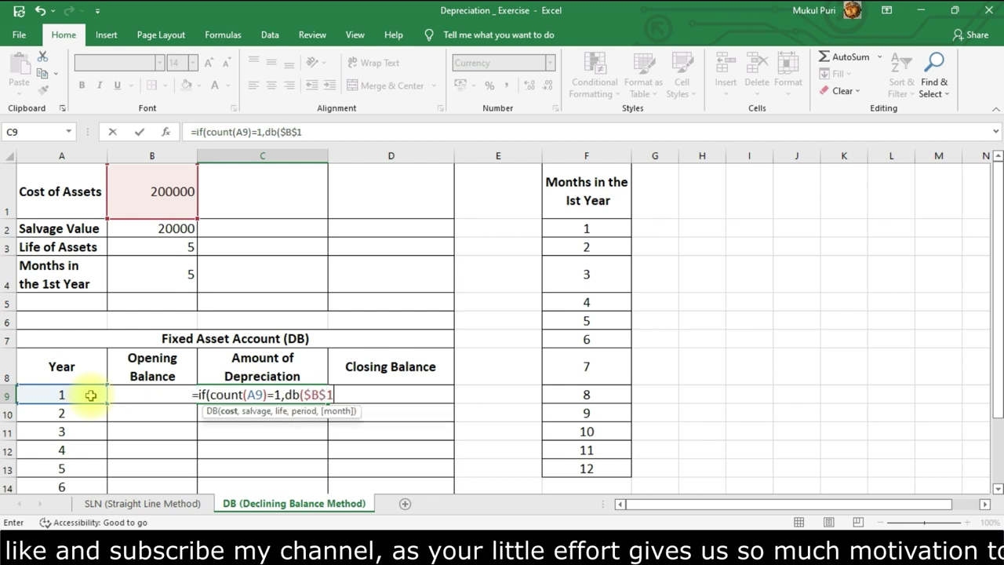
pyautogui.write(',b2')
pyautogui.press('F4')
pyautogui.write(',b')
pyautogui.press('F3')
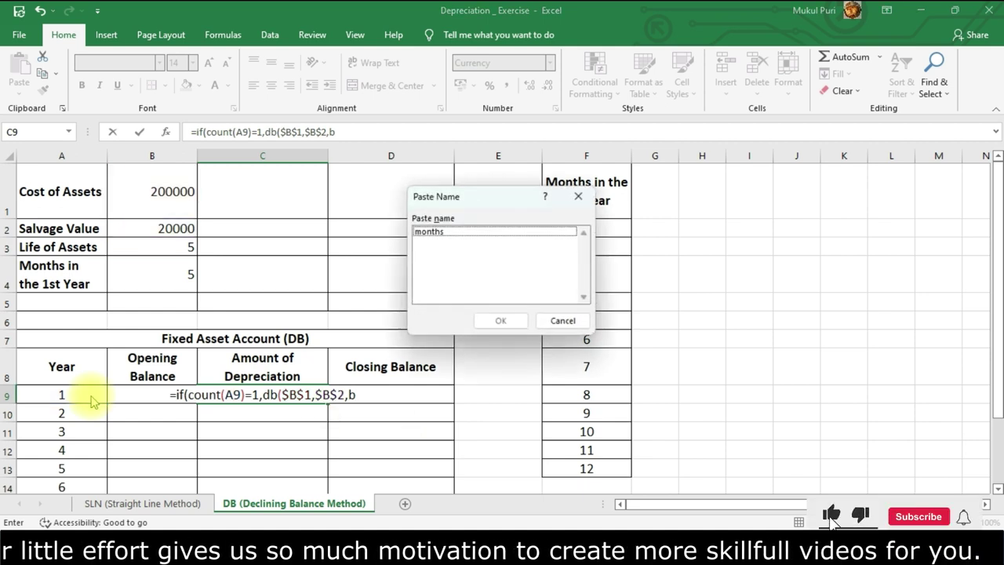
pyautogui.press('Escape')
pyautogui.write('3')
pyautogui.press('F4')
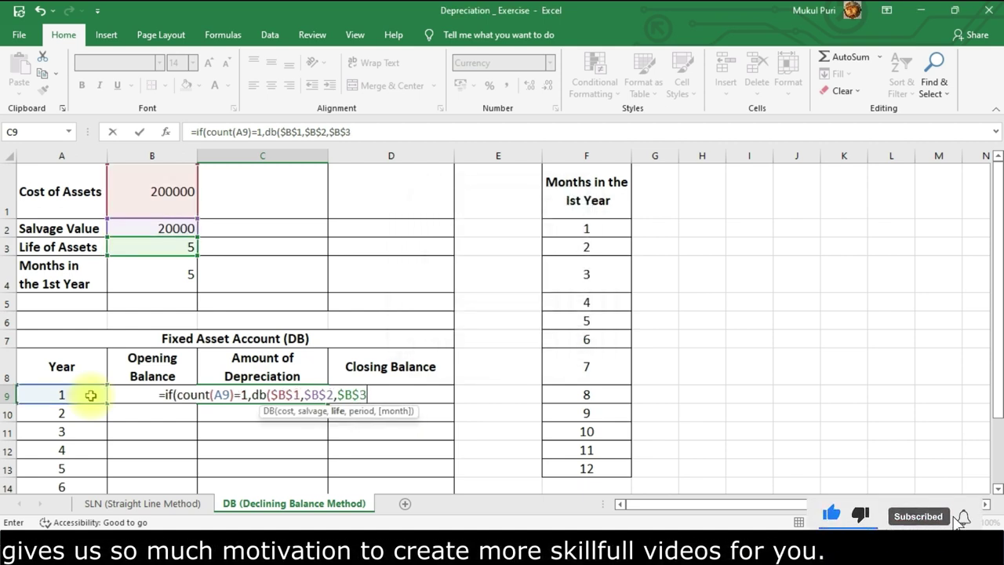
# - Finish DB with period A9 and months $B$4, add an empty-string fallback, and enter it
pyautogui.write(',')
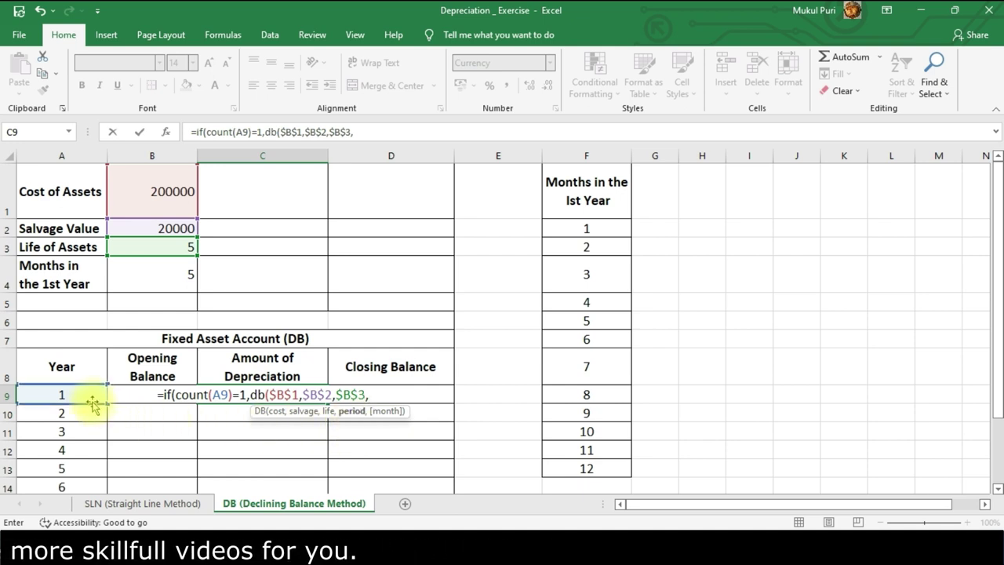
pyautogui.click(89, 396)
pyautogui.write(',')
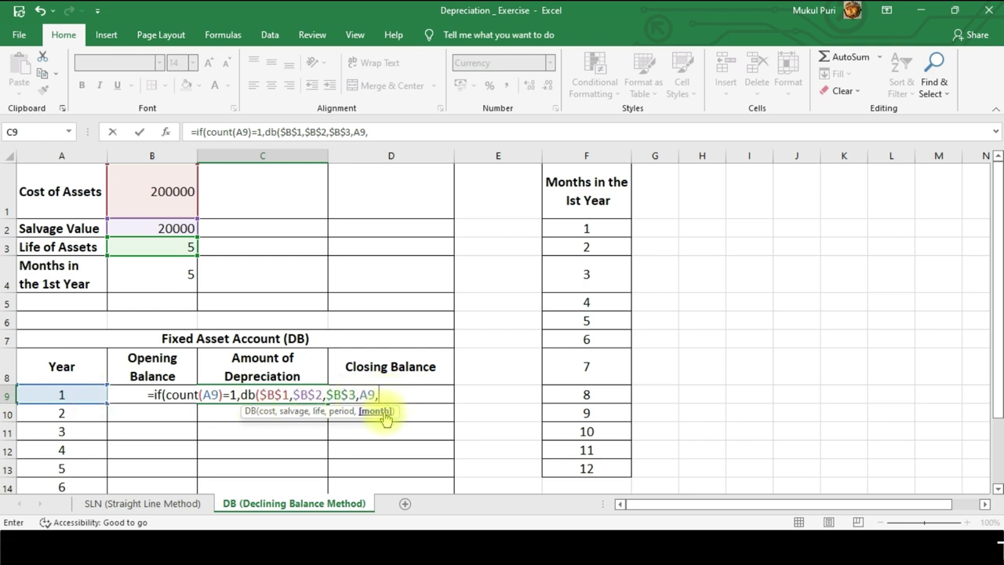
pyautogui.click(159, 271)
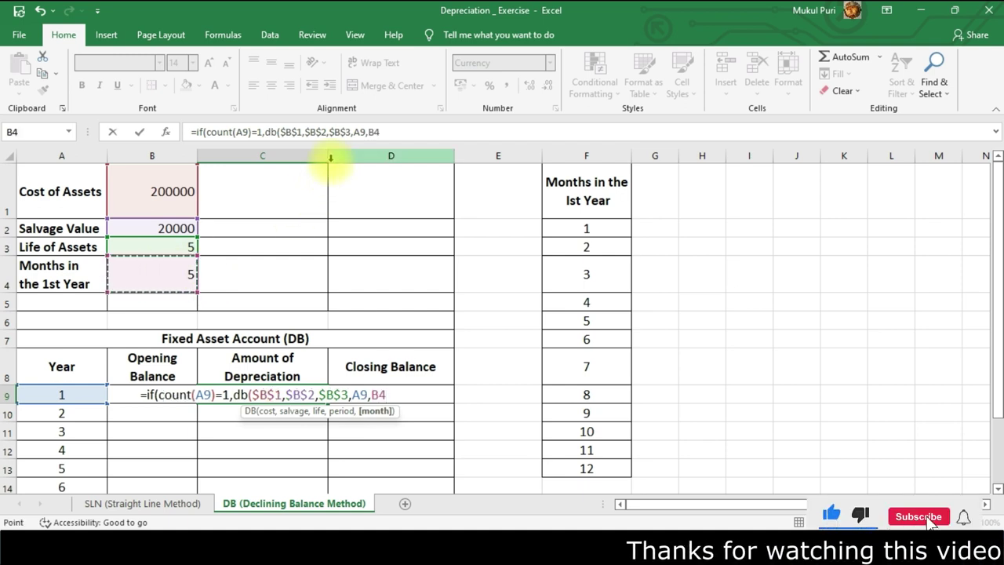
pyautogui.press('F4')
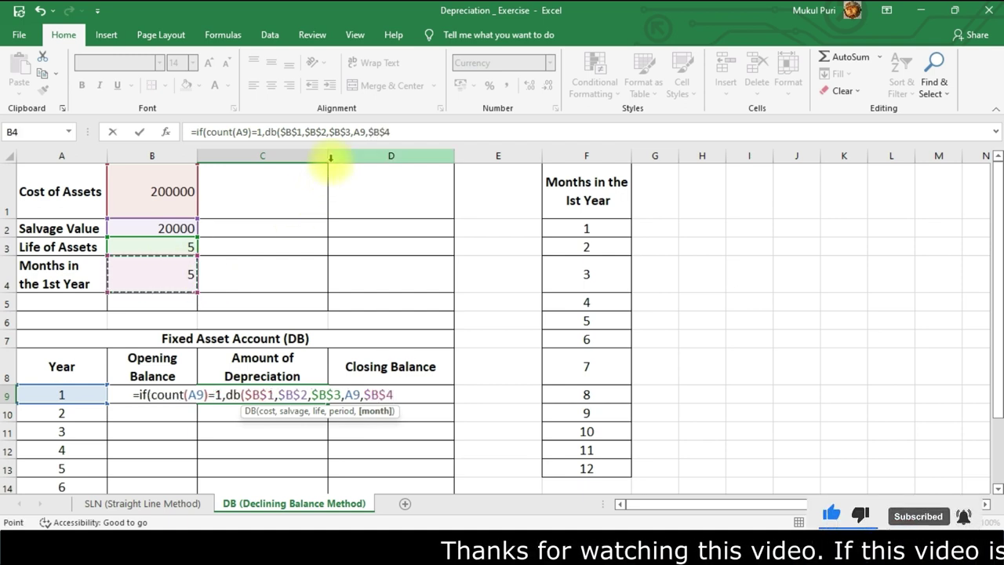
pyautogui.write(')')
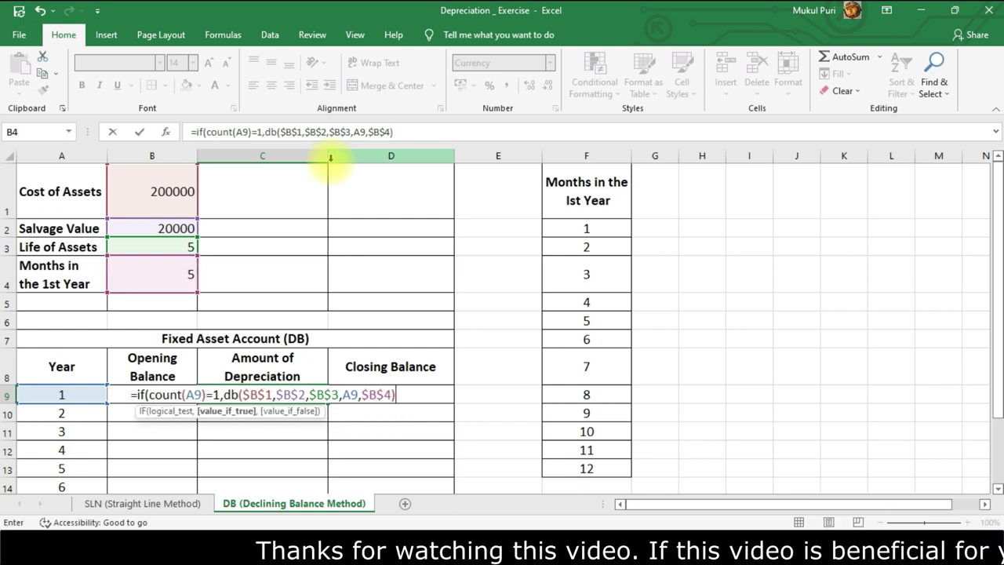
pyautogui.write(',""')
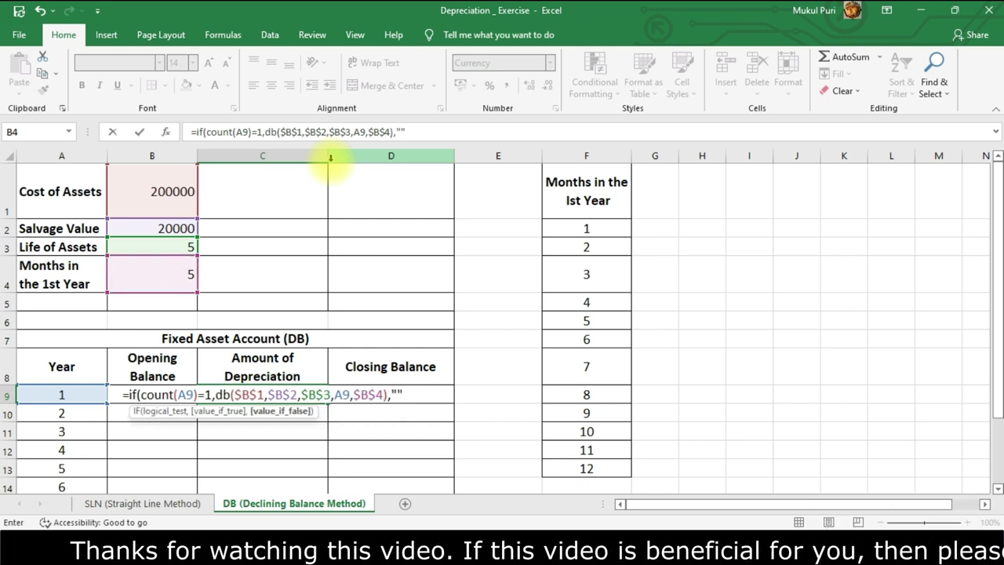
pyautogui.write(')')
pyautogui.press('Return')
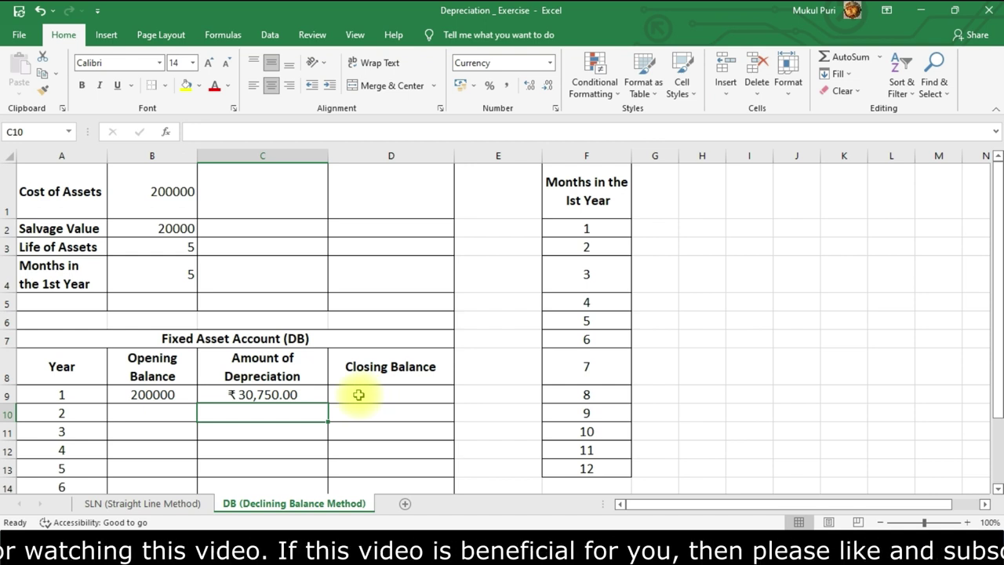
pyautogui.click(358, 394)
# - Set year 1's closing balance D9 to =B9-C9
pyautogui.write('=')
pyautogui.click(149, 393)
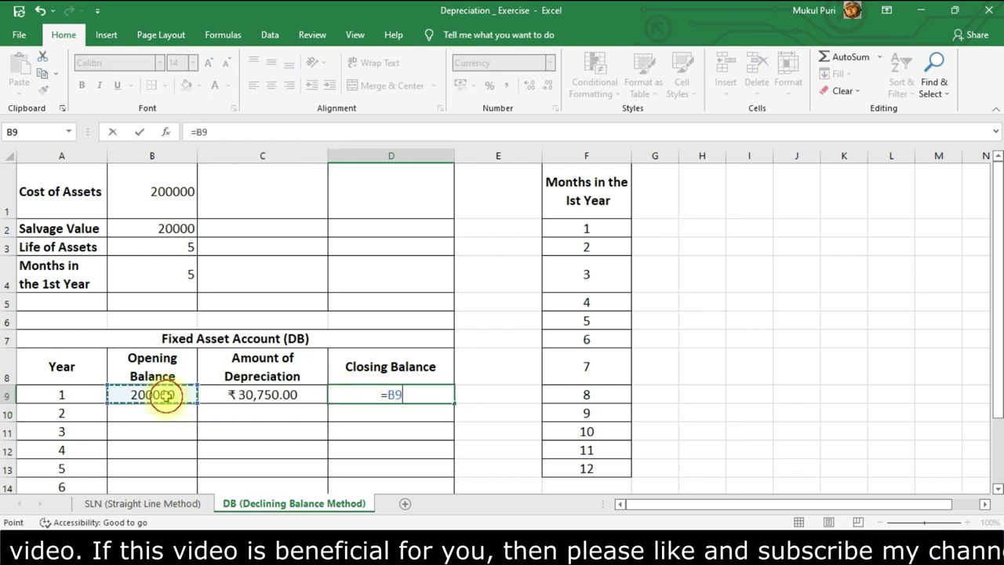
pyautogui.write('-')
pyautogui.click(237, 396)
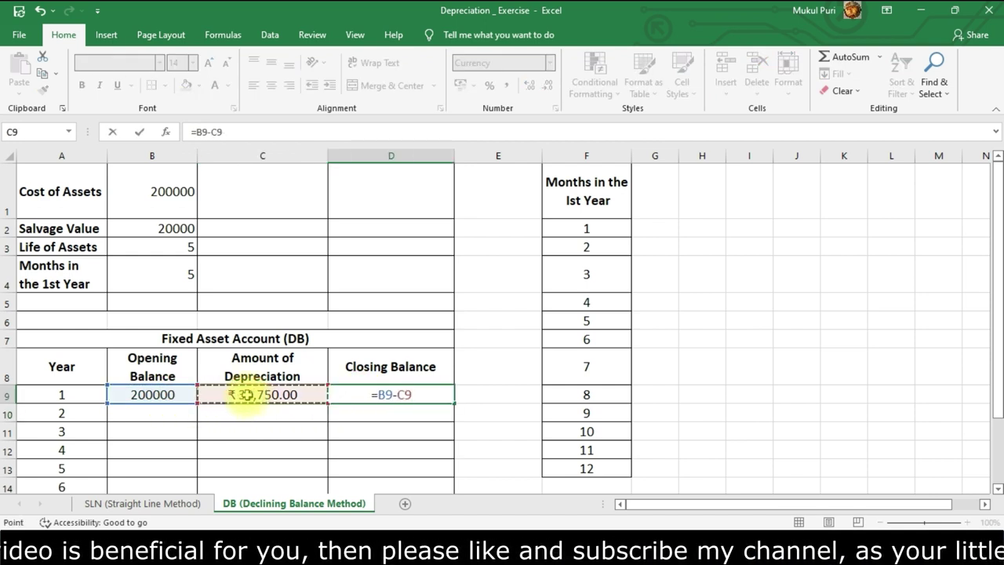
pyautogui.press('Return')
# - Set year 2's opening balance B10 to =D9, the prior closing balance
pyautogui.click(149, 400)
pyautogui.click(164, 414)
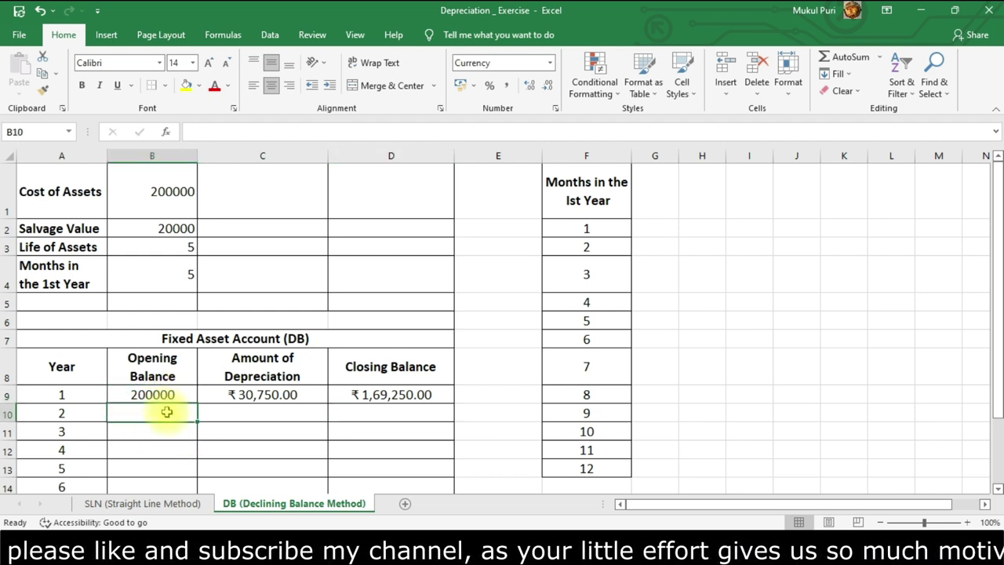
pyautogui.write('=')
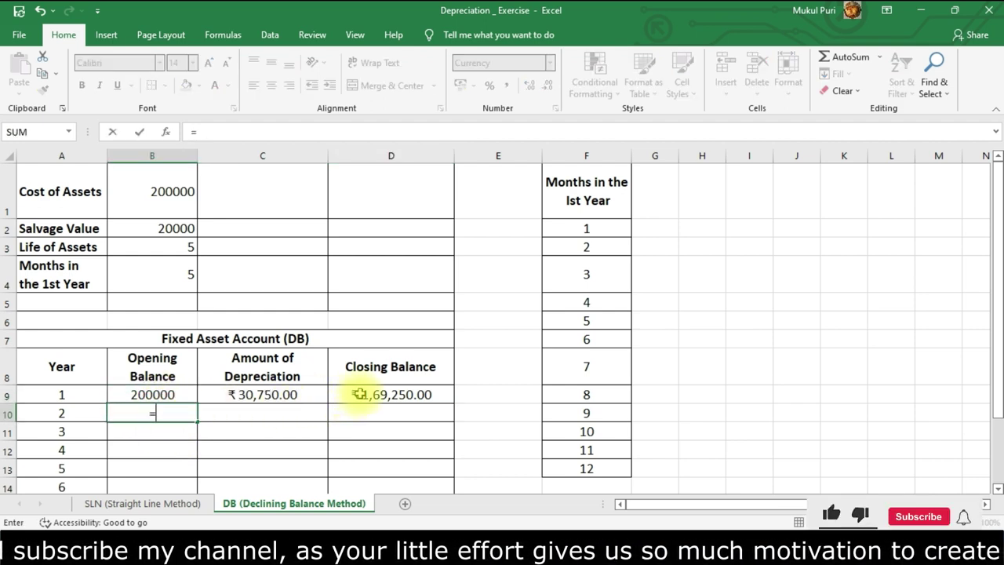
pyautogui.click(358, 394)
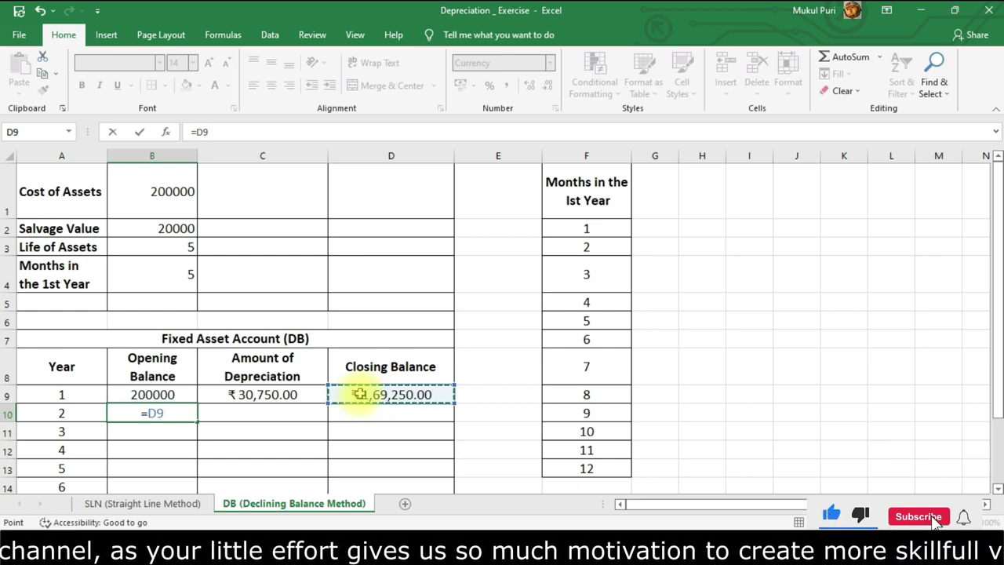
pyautogui.press('Return')
# - Fill the B10, C9 and D9 formulas down to year 6 in row 14
pyautogui.click(191, 412)
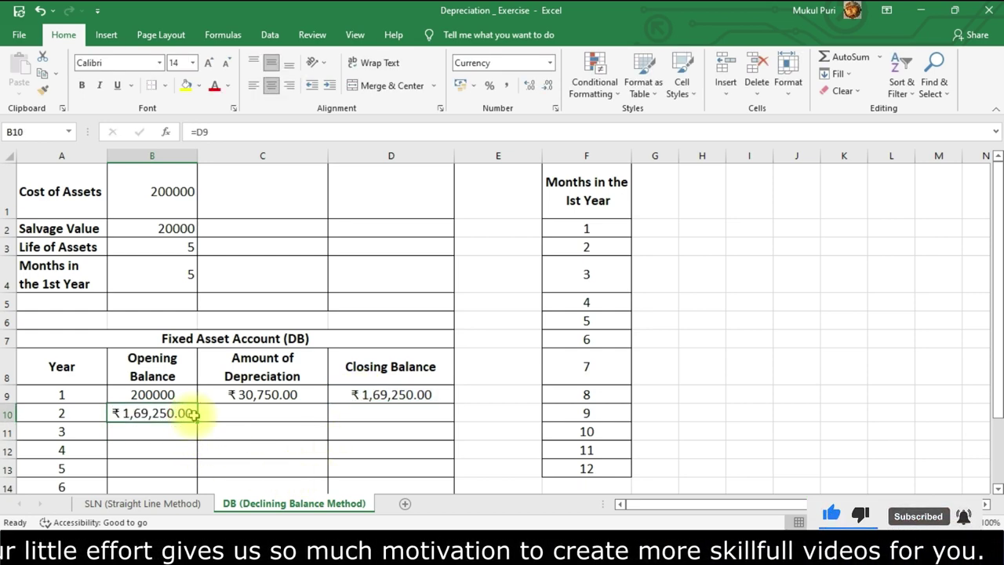
pyautogui.scroll(-2, 204, 308)
pyautogui.moveTo(197, 256); pyautogui.dragTo(197, 322)
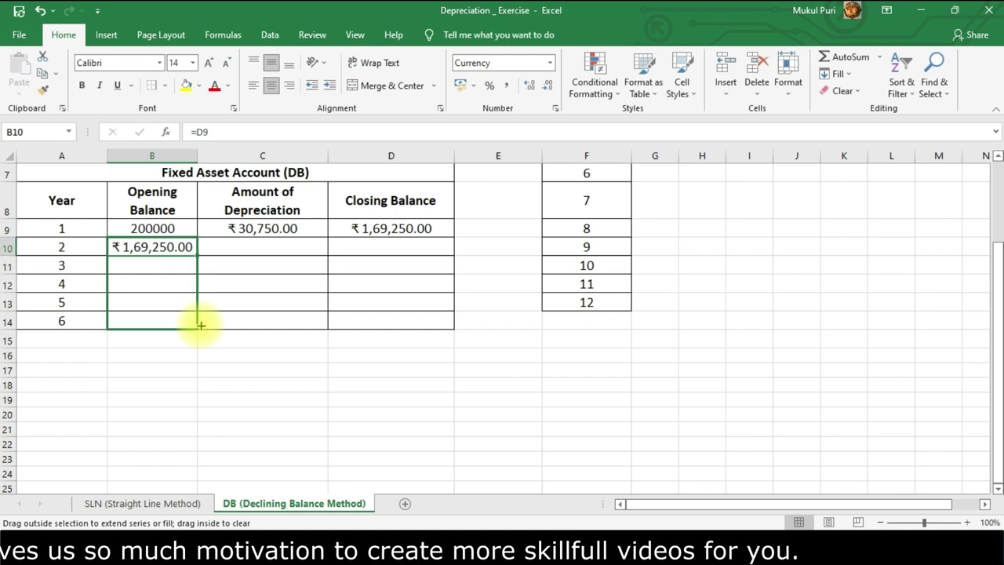
pyautogui.click(290, 228)
pyautogui.moveTo(328, 238); pyautogui.dragTo(330, 320)
pyautogui.click(439, 232)
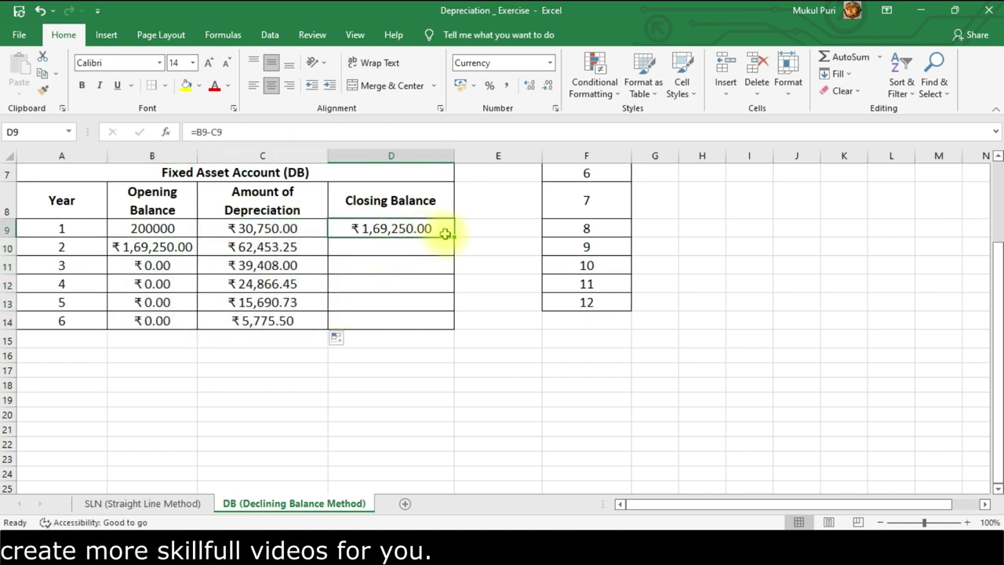
pyautogui.moveTo(446, 233); pyautogui.dragTo(452, 325)
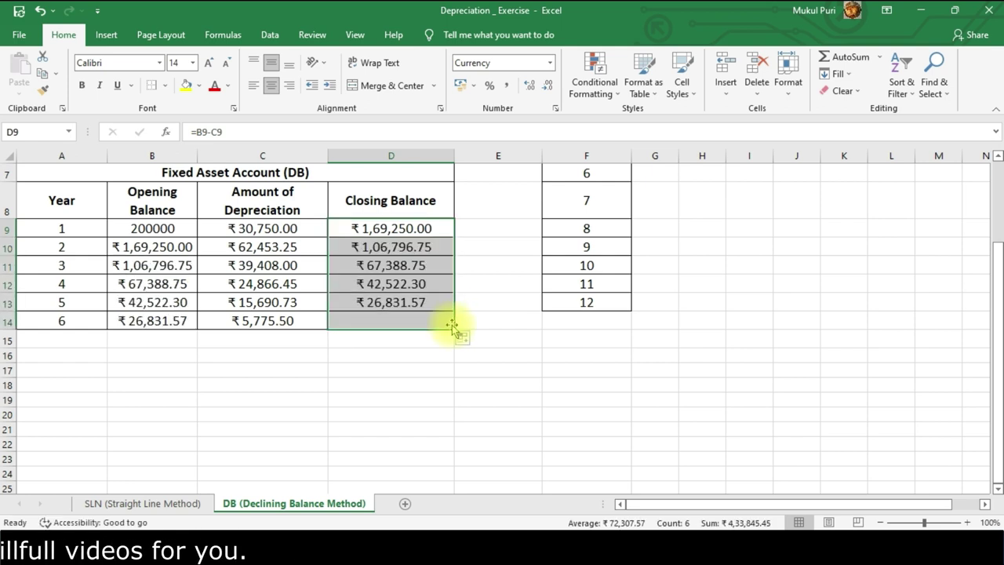
pyautogui.scroll(2, 306, 436)
pyautogui.click(312, 413)
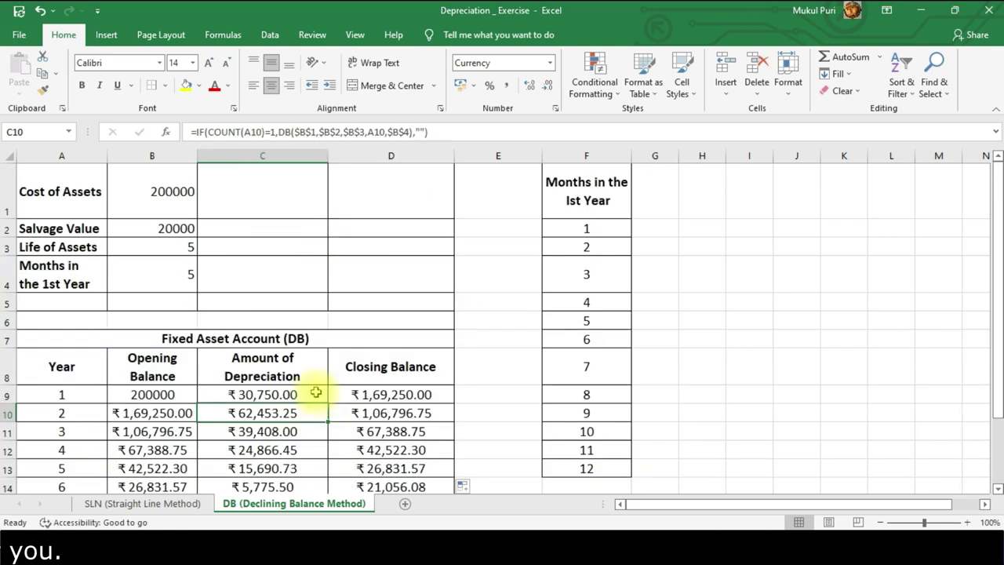
# - Review C9's IF/COUNT/DB formula without changes, then return to the SLN sheet
pyautogui.click(316, 392)
pyautogui.press('F3')
pyautogui.press('Escape')
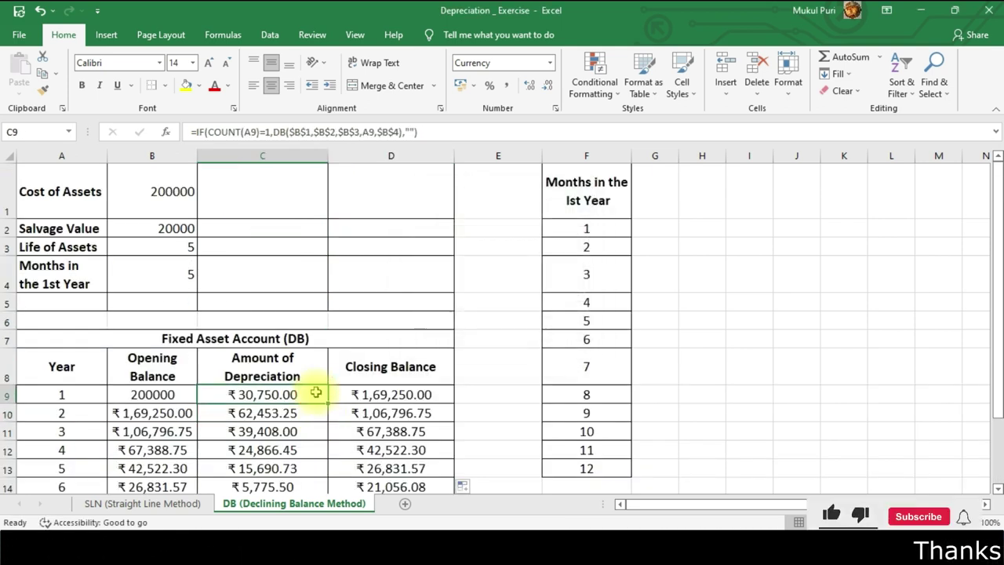
pyautogui.press('F2')
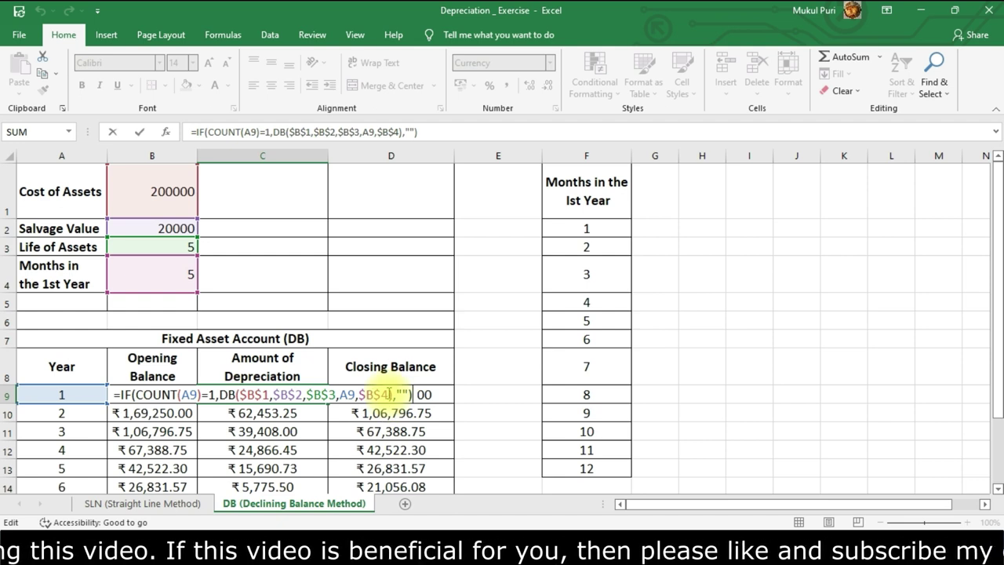
pyautogui.press('Return')
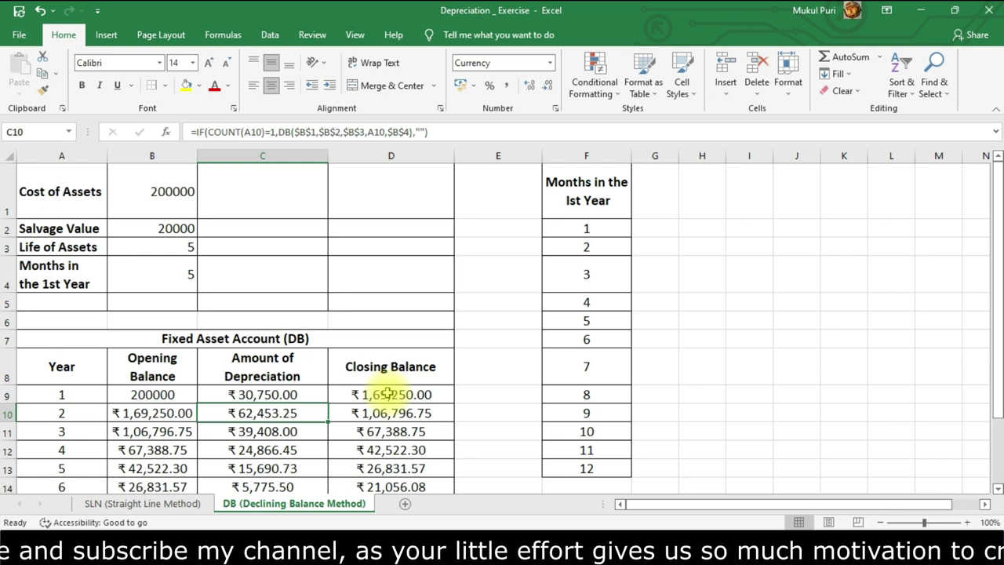
pyautogui.click(183, 506)
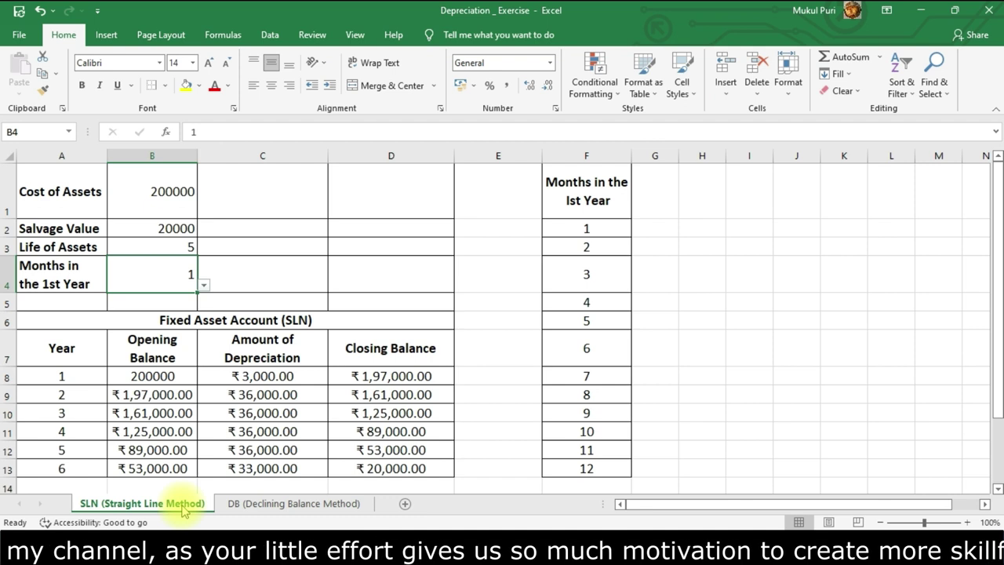